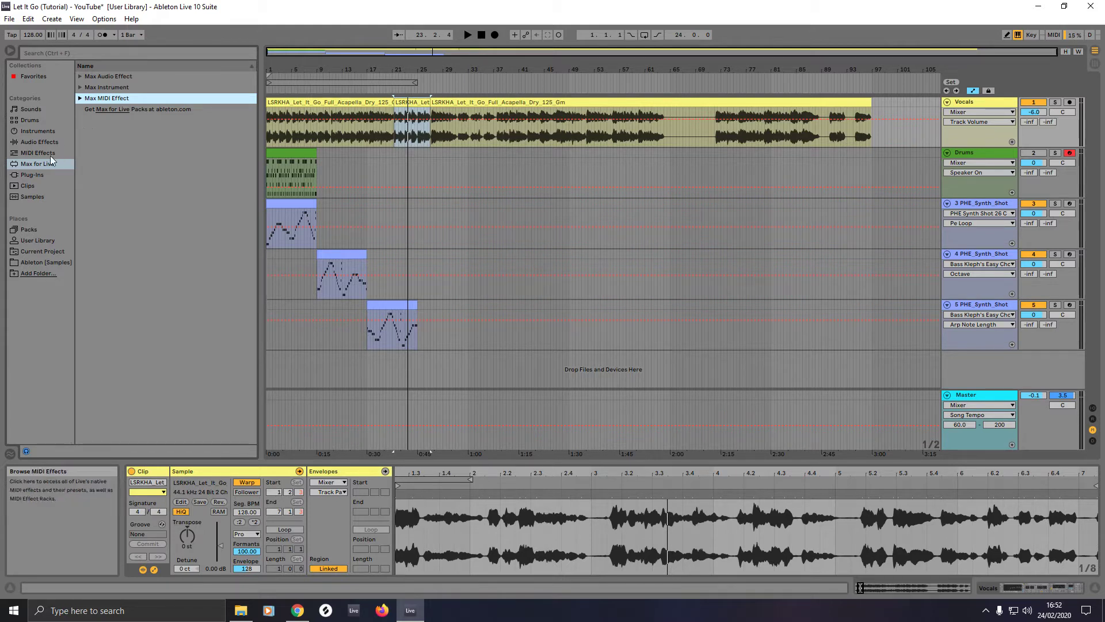
Step: Look through the Max for Live packs web page for Instant Haus, and return to Live to list the Max MIDI Effect devices
click(31, 163)
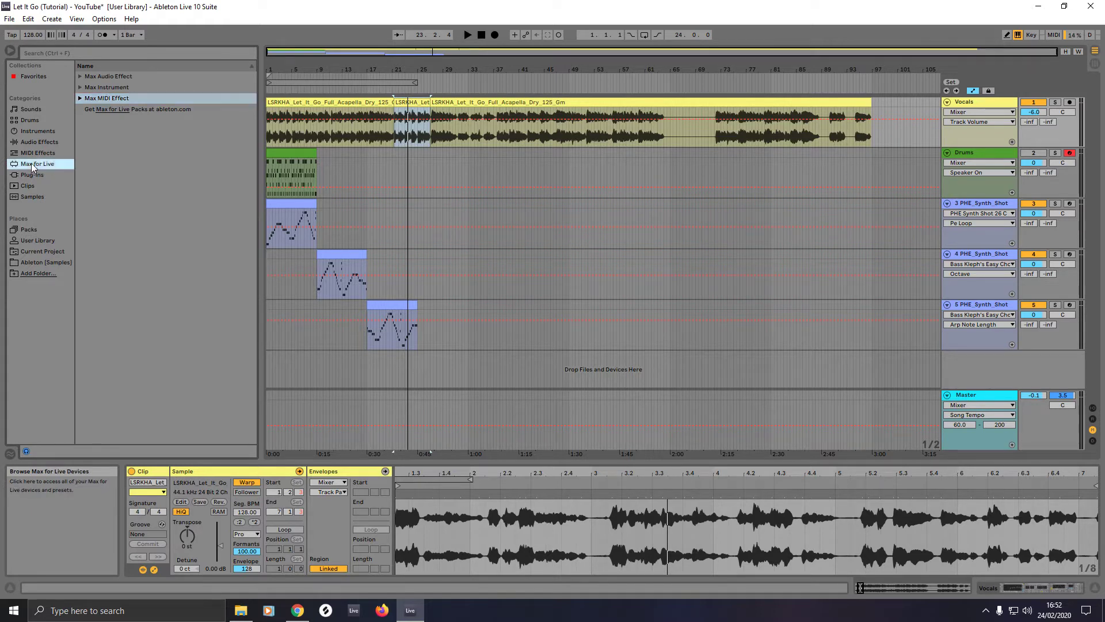
click(119, 112)
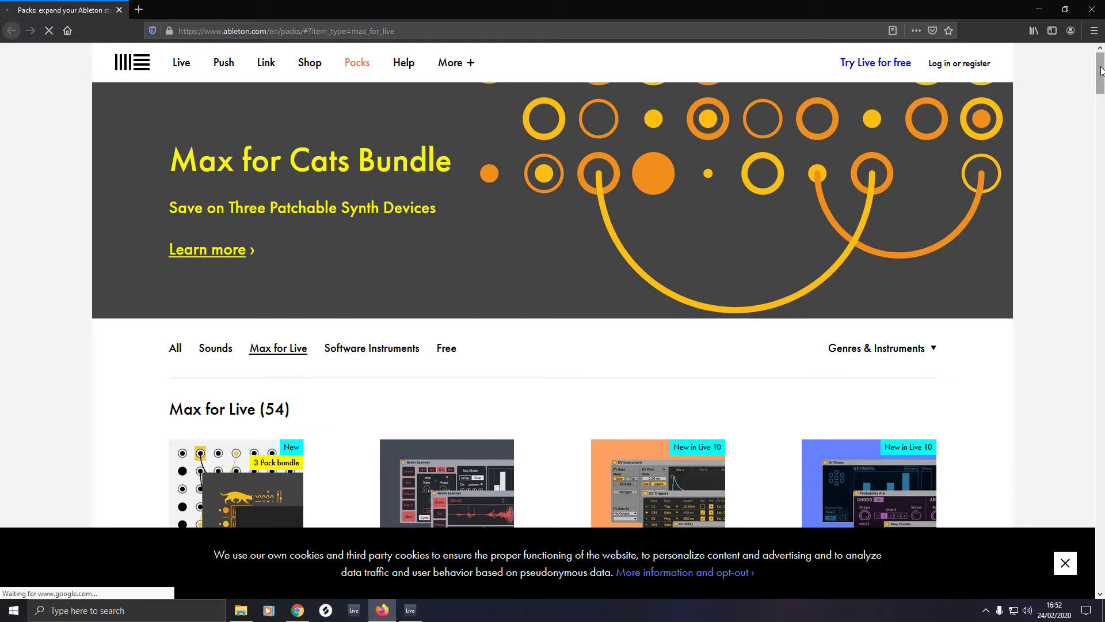
drag(1099, 74, 1070, 468)
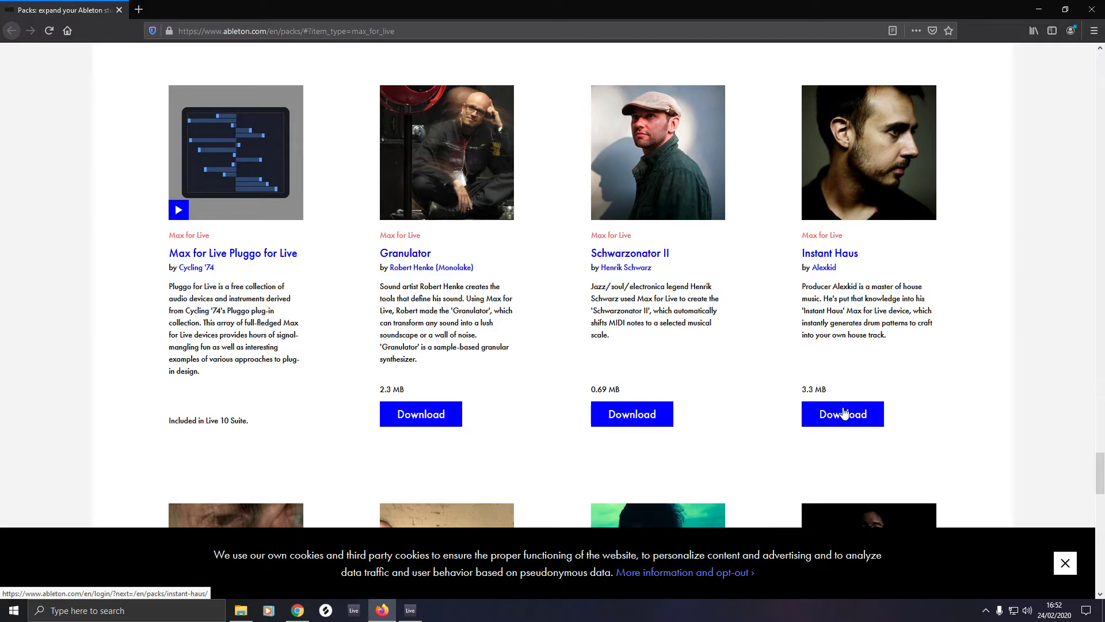
click(1092, 9)
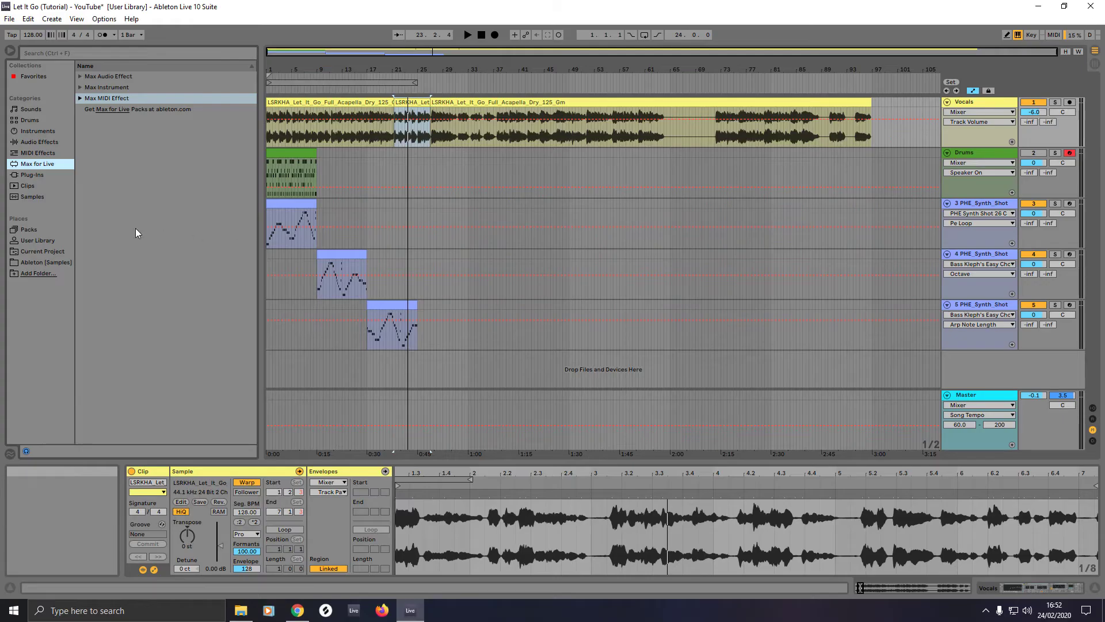
click(80, 99)
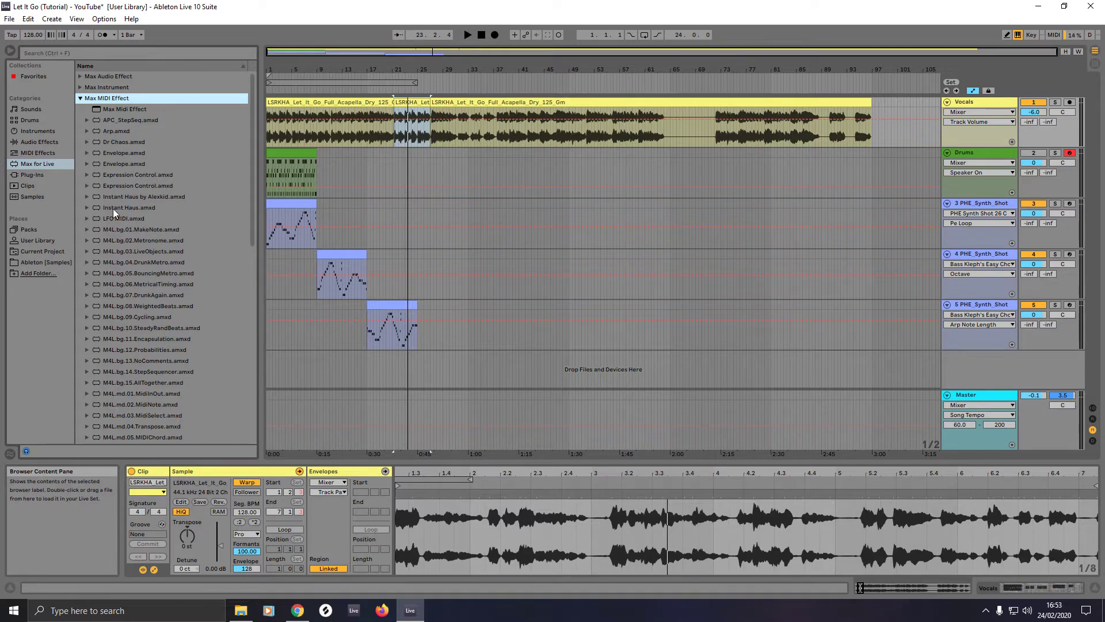
Step: Delete all MIDI notes from the clip on the Drums track
click(302, 179)
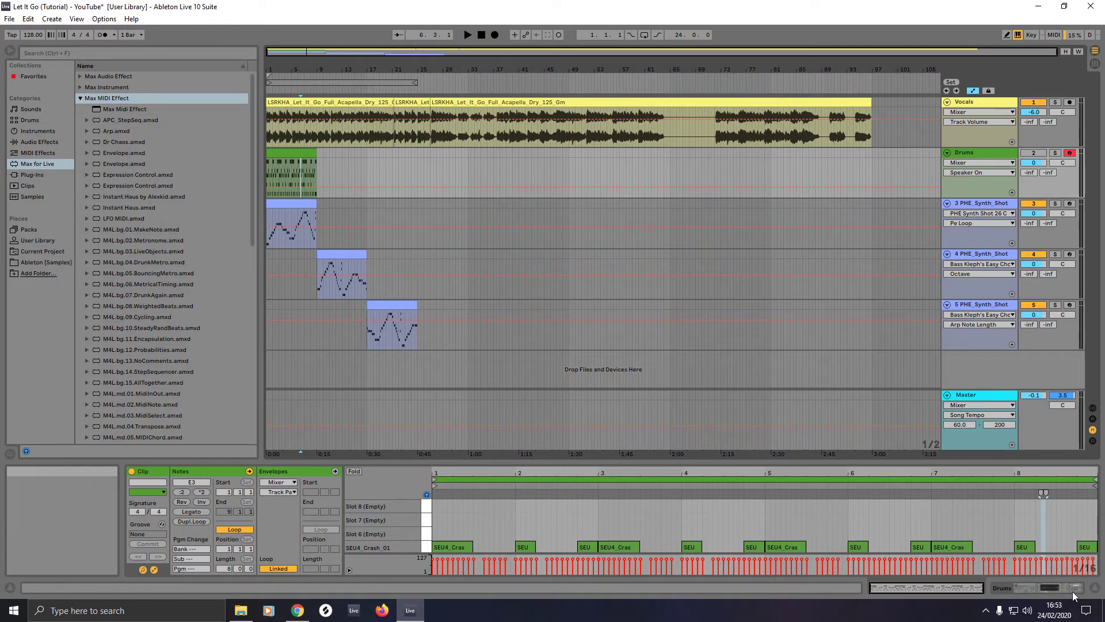
click(1059, 588)
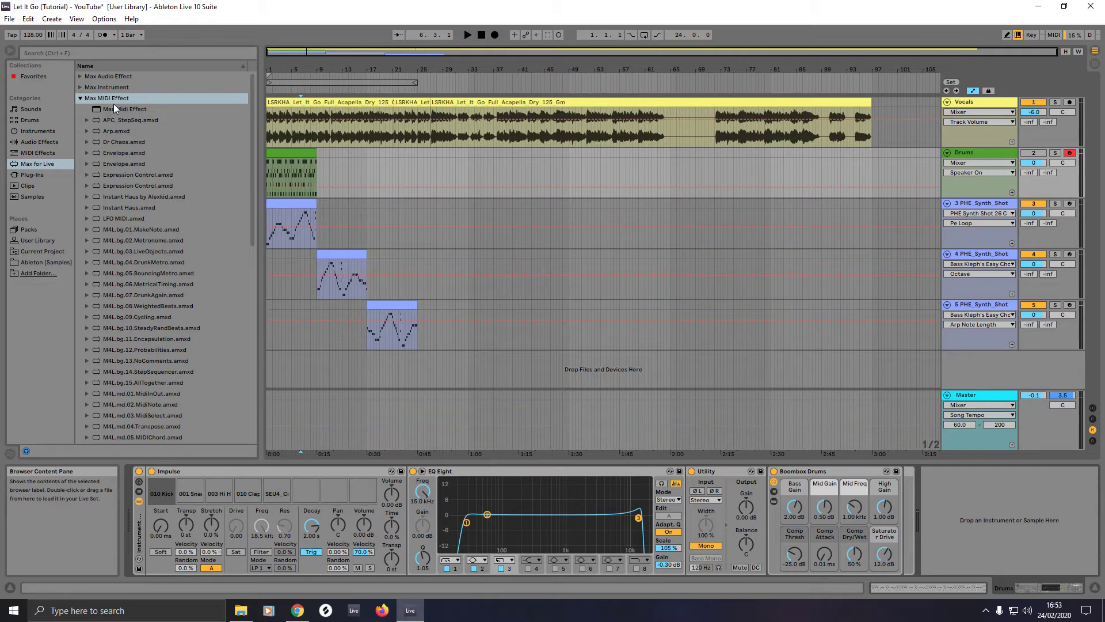
click(279, 153)
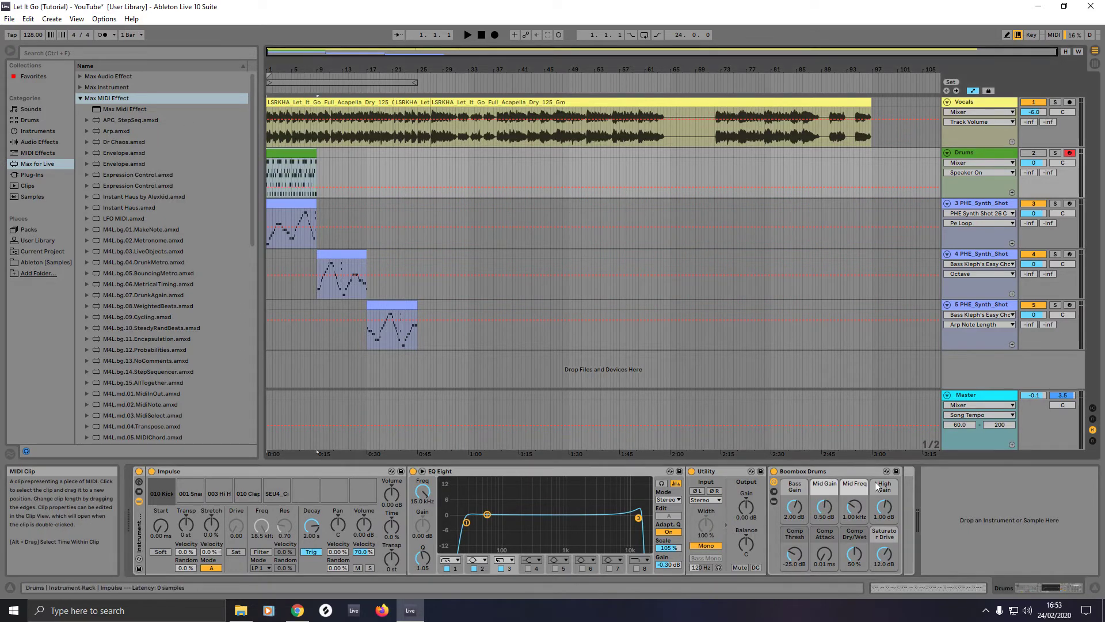
click(942, 585)
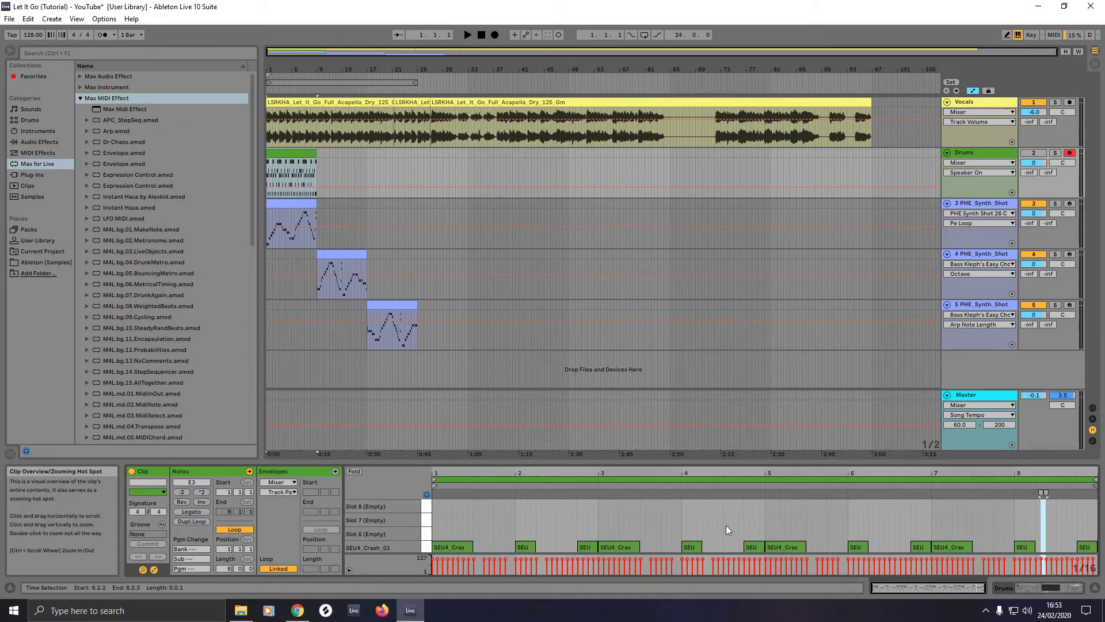
click(682, 521)
scroll(683, 520, down, 2)
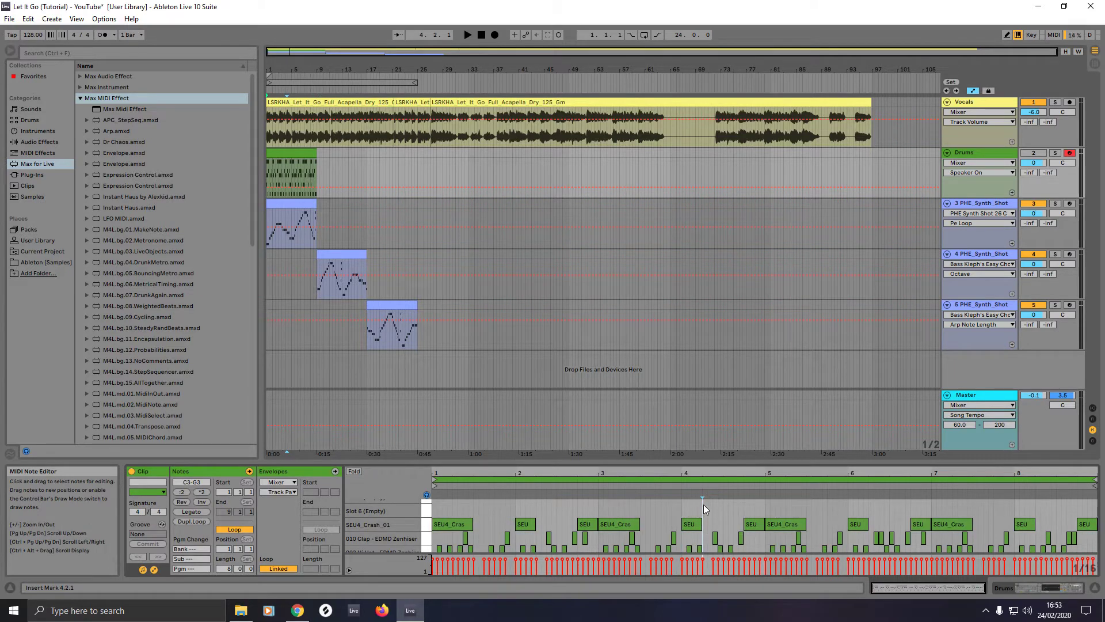
key(ctrl+a)
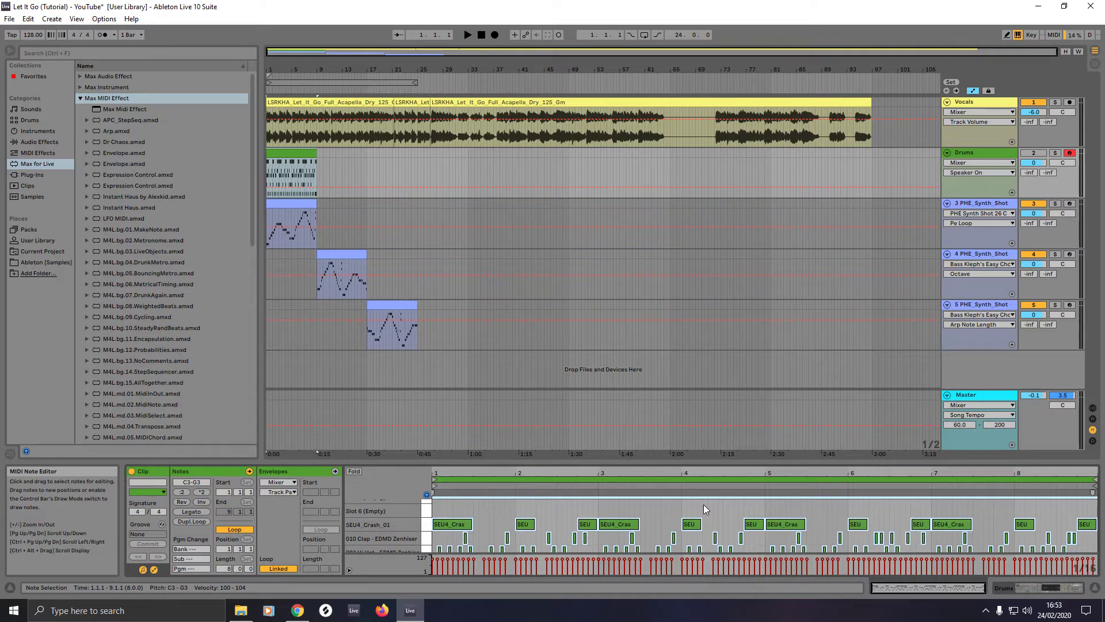
key(Delete)
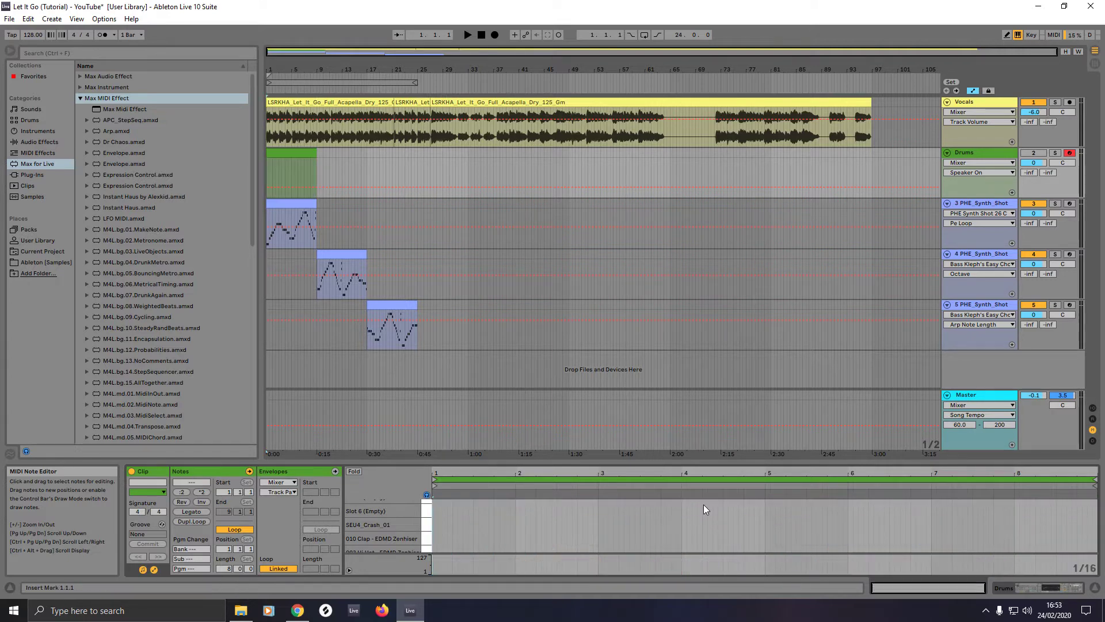
Step: Move the empty Drums clip and the last, long Vocals clip so that both start at bar 33
click(286, 152)
drag(285, 153, 450, 157)
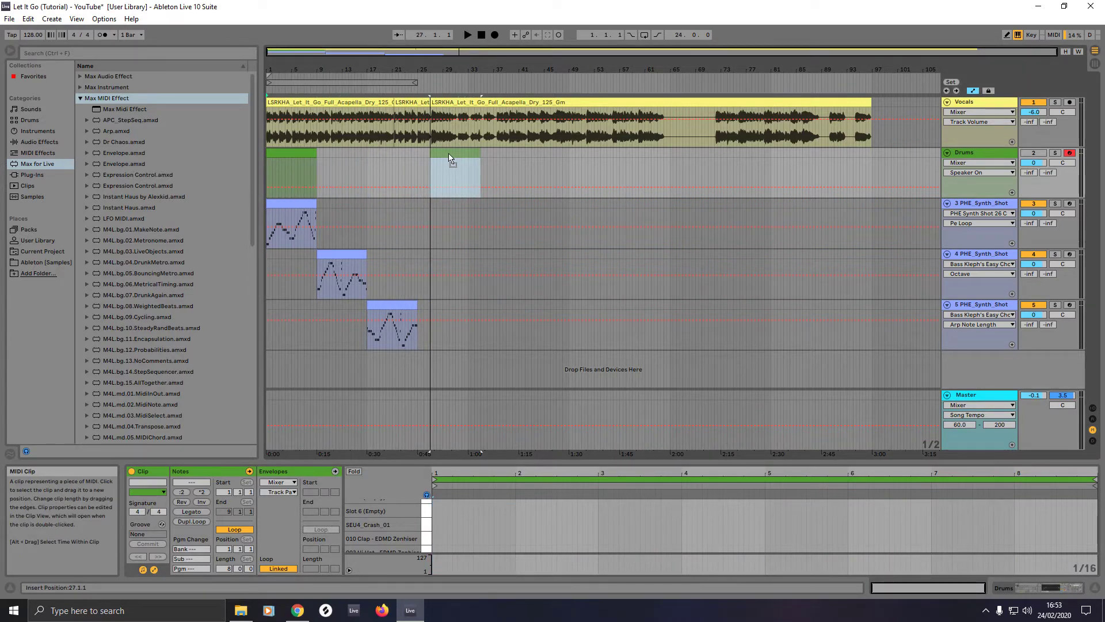
click(448, 153)
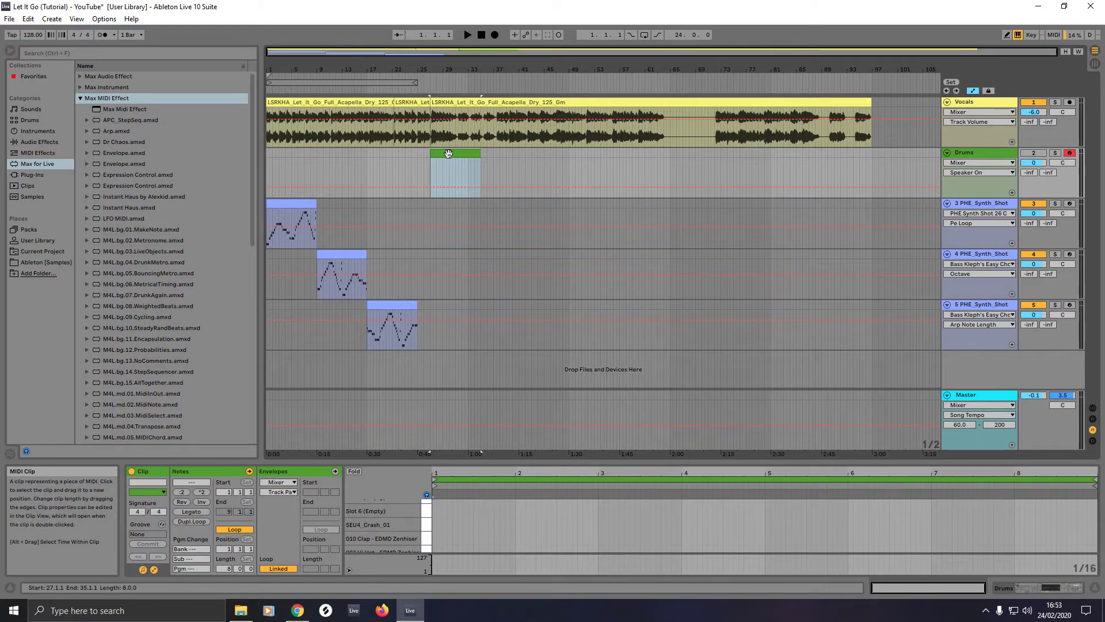
drag(448, 153, 486, 160)
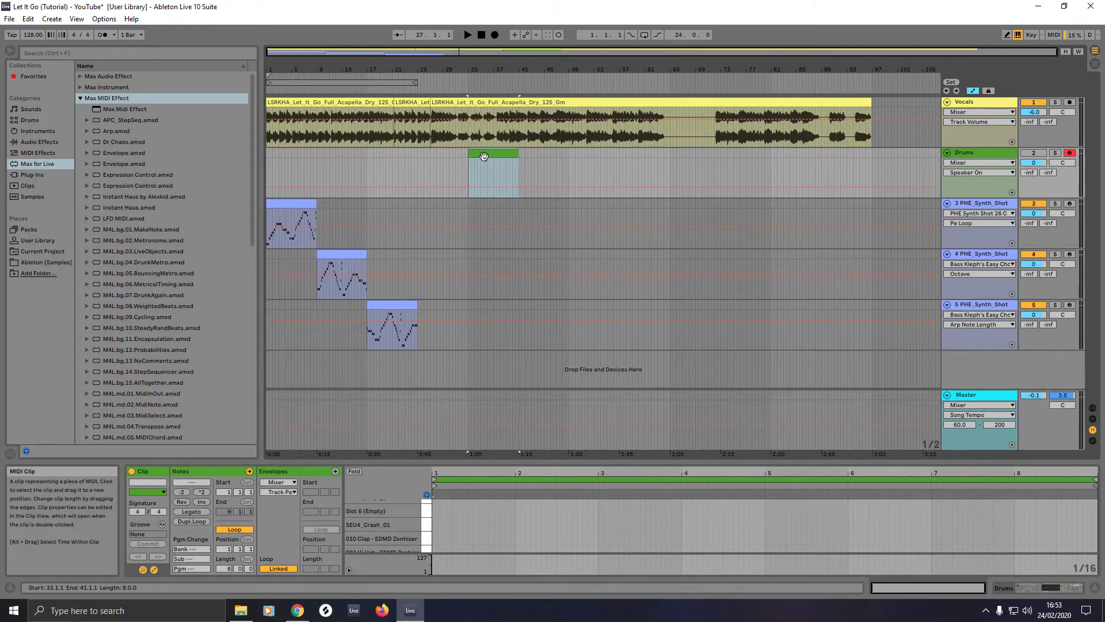
drag(474, 104, 509, 104)
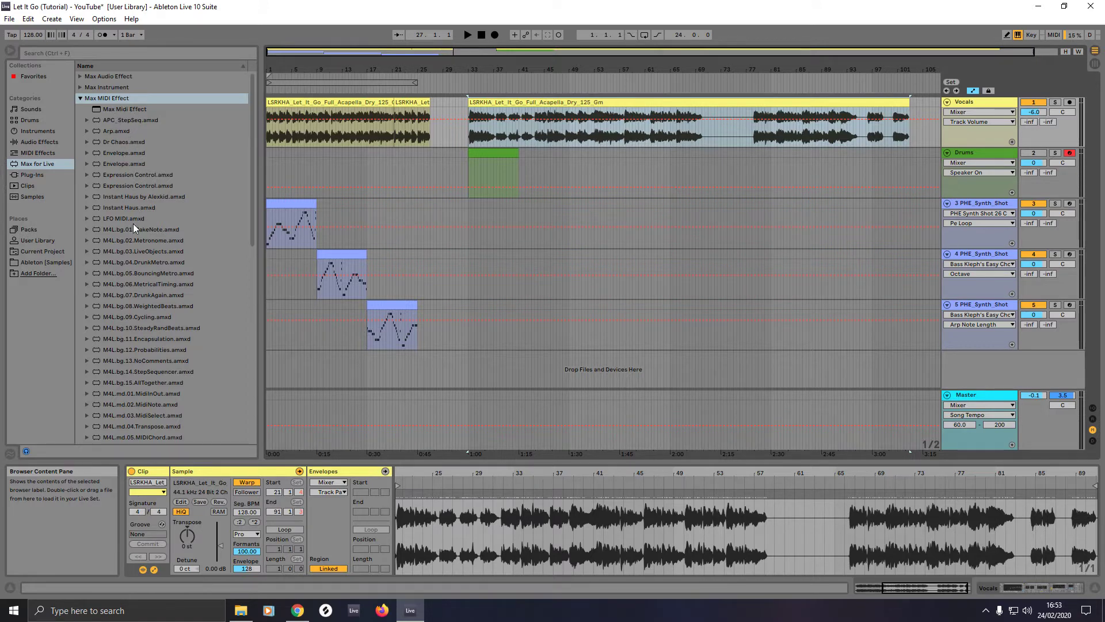
Step: Load the Instant Haus.amxd Max MIDI effect onto a new MIDI track below the existing tracks
click(119, 209)
mouse_move(119, 211)
mouse_down()
mouse_move(356, 189)
mouse_move(194, 192)
mouse_move(128, 209)
mouse_up()
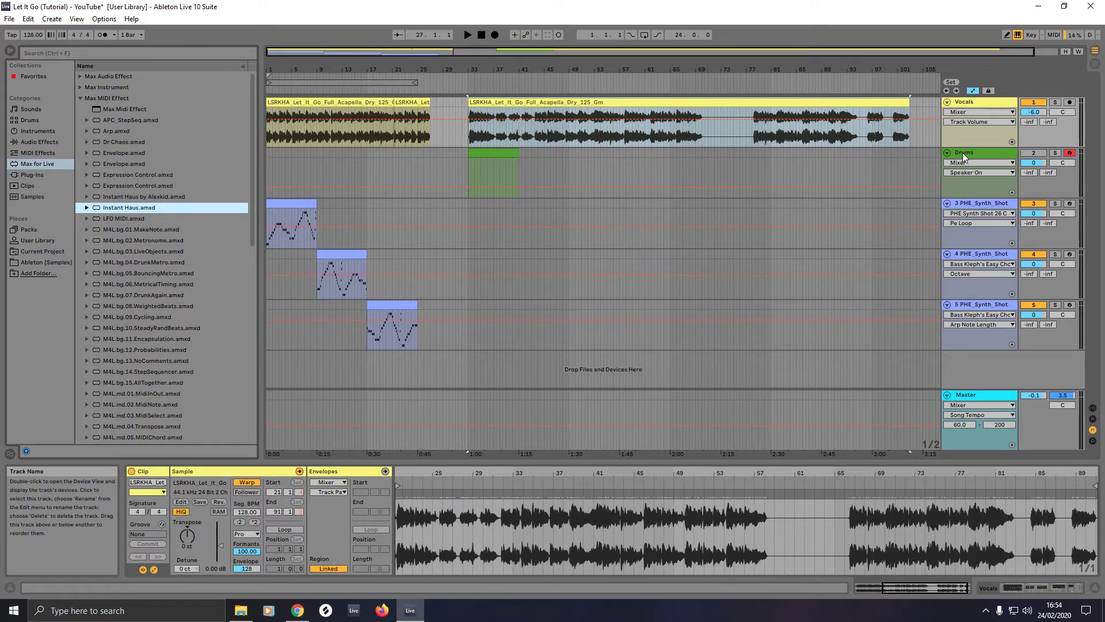
drag(119, 211, 406, 374)
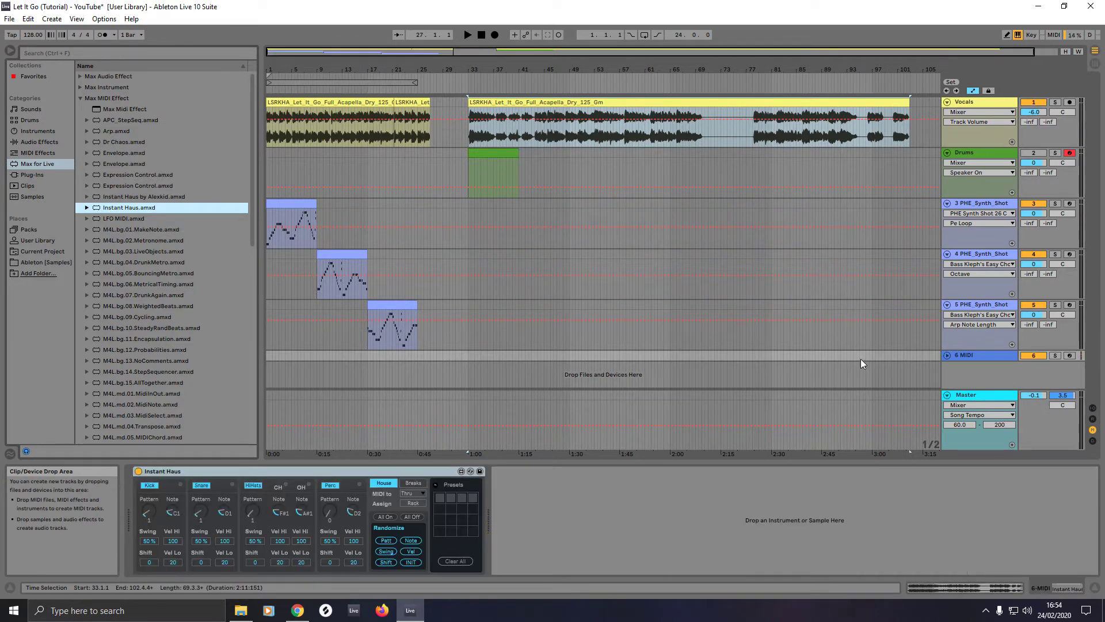
Step: Rename the new Instant Haus MIDI track as Drums Haus
click(978, 358)
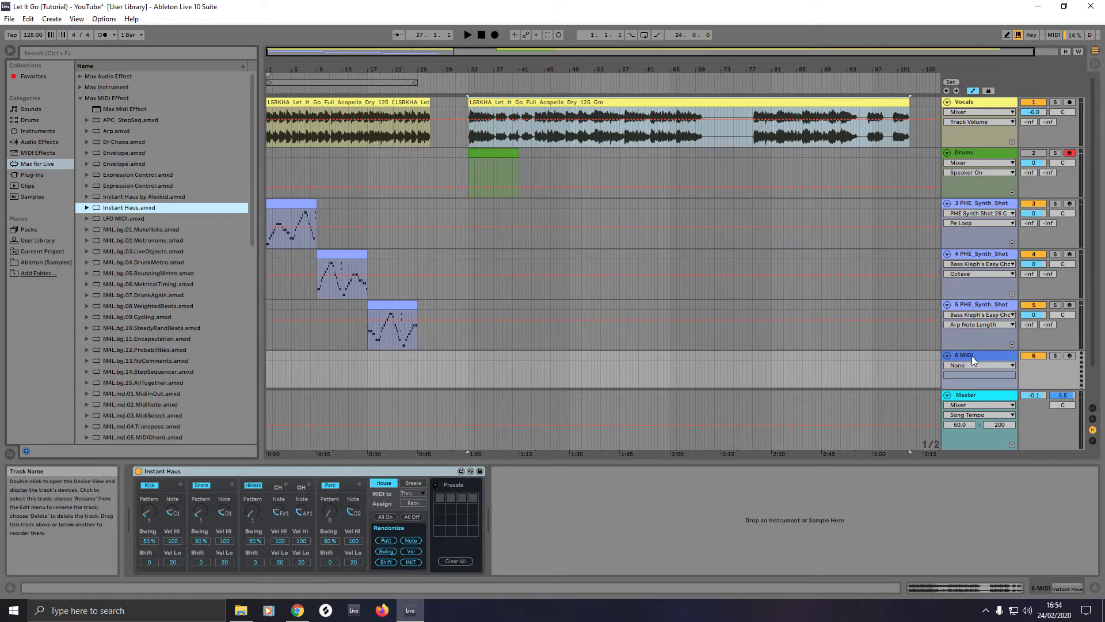
right_click(972, 358)
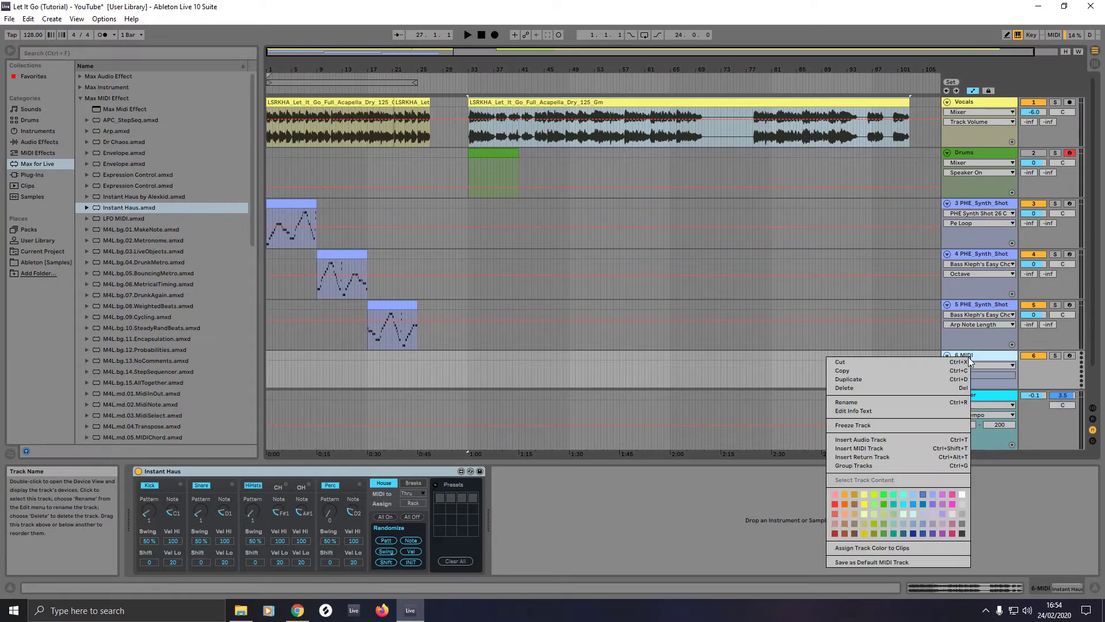
click(873, 402)
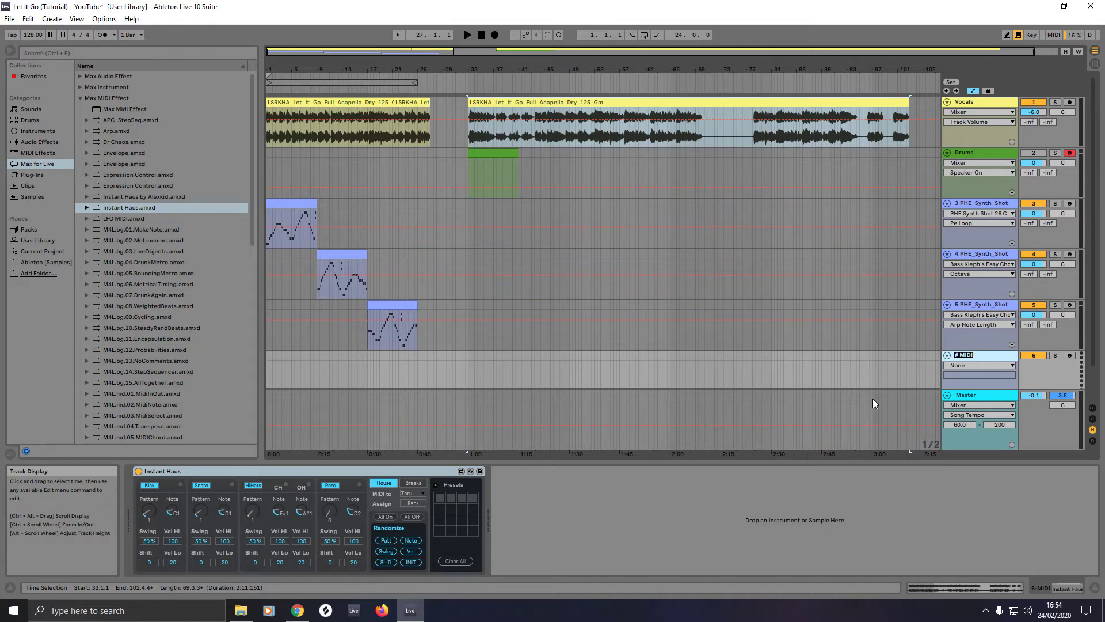
text(Drums Haus)
Step: Colour the Drums Haus track green and place it directly below the Drums track
right_click(960, 357)
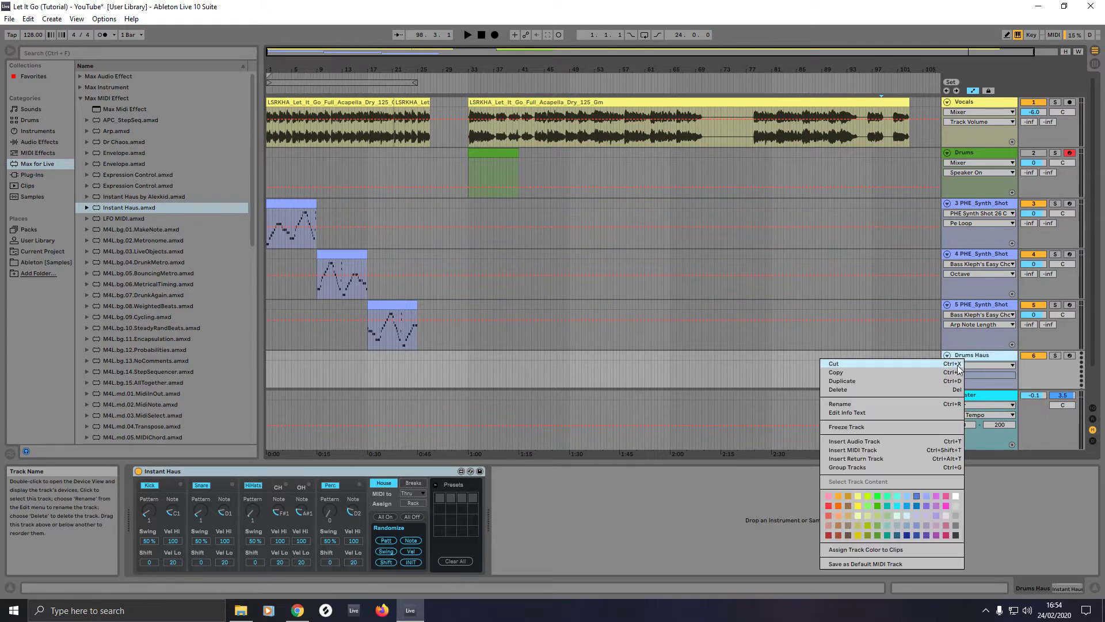
click(883, 510)
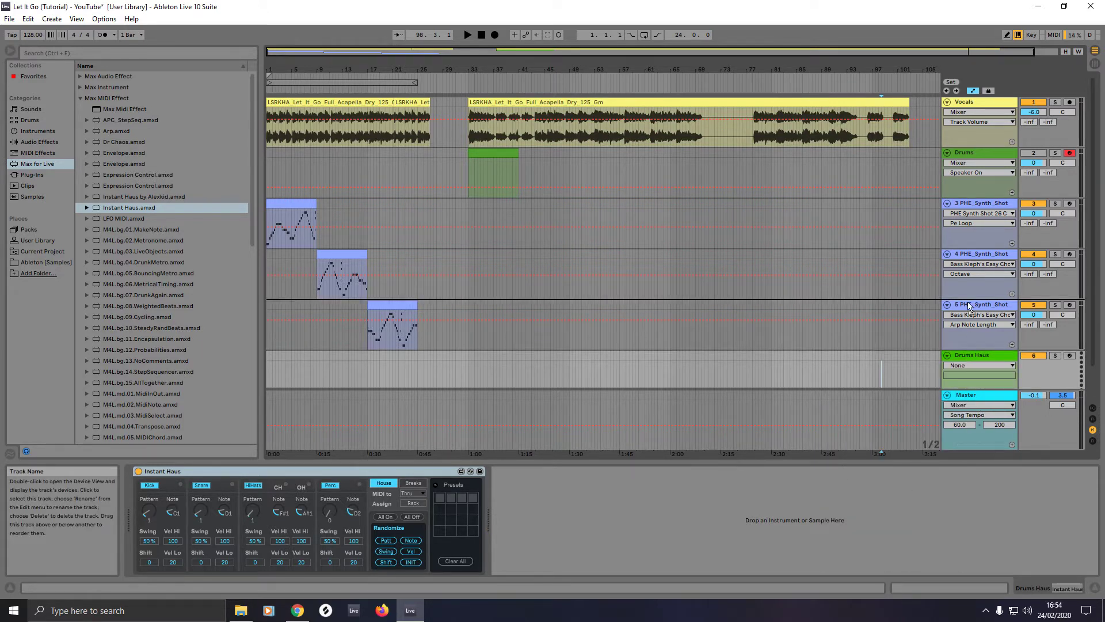
drag(970, 307, 975, 214)
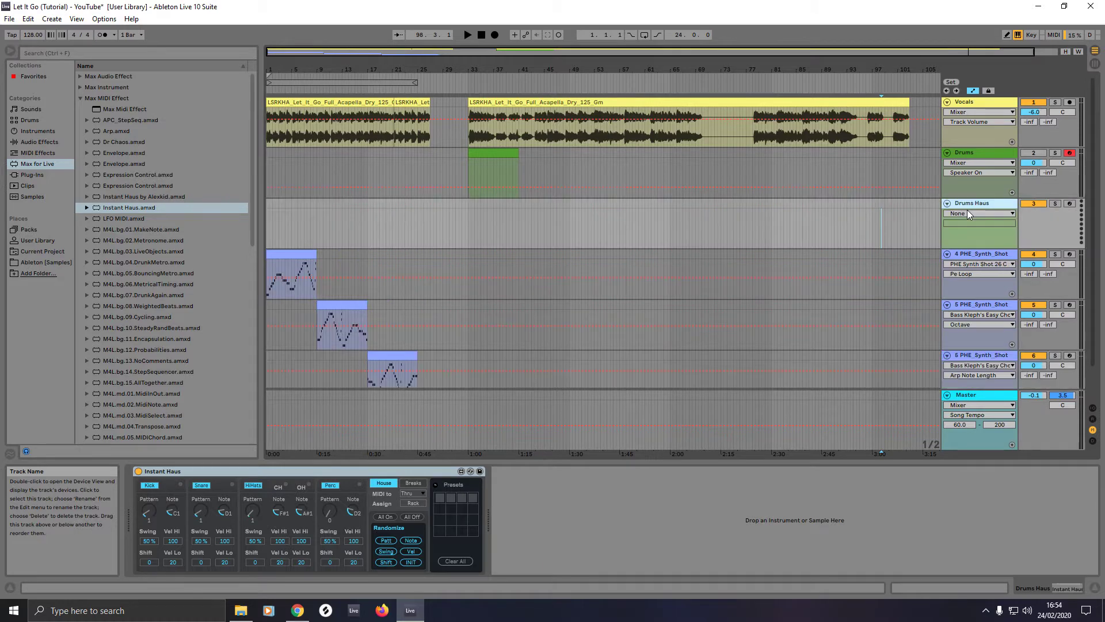
Step: In Session View, set the Drums Haus track's MIDI input source to the Drums track
click(1095, 66)
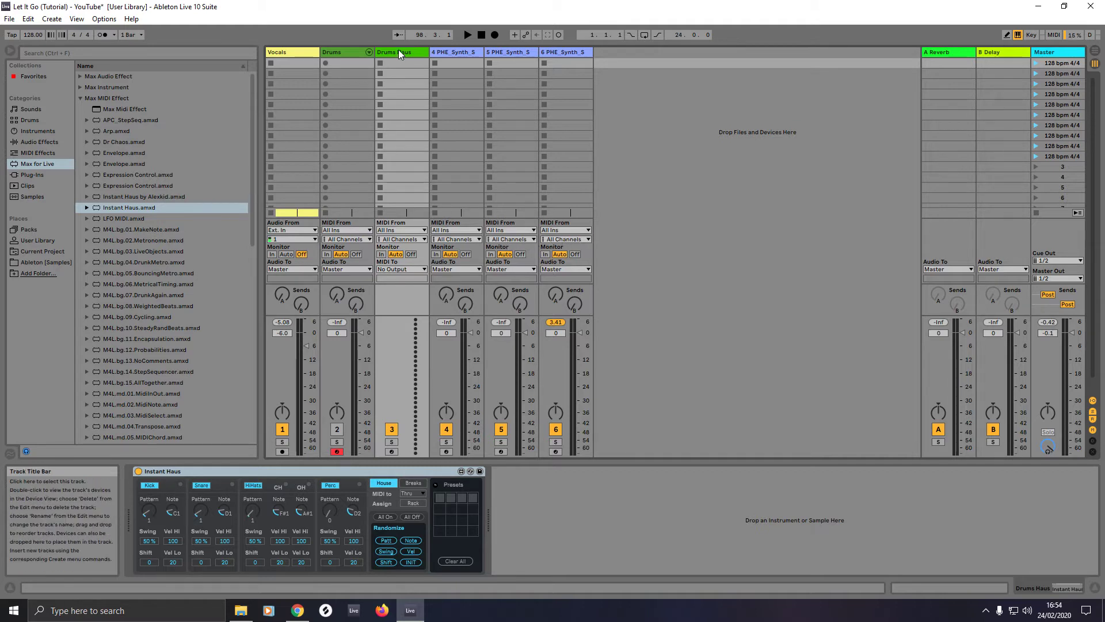
click(400, 230)
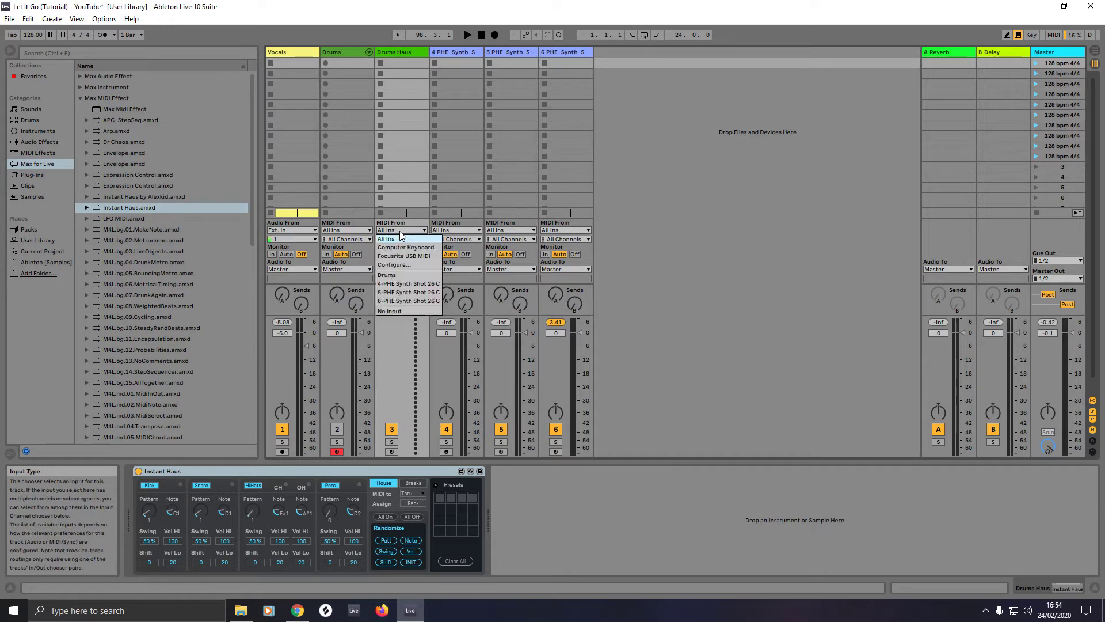
click(389, 276)
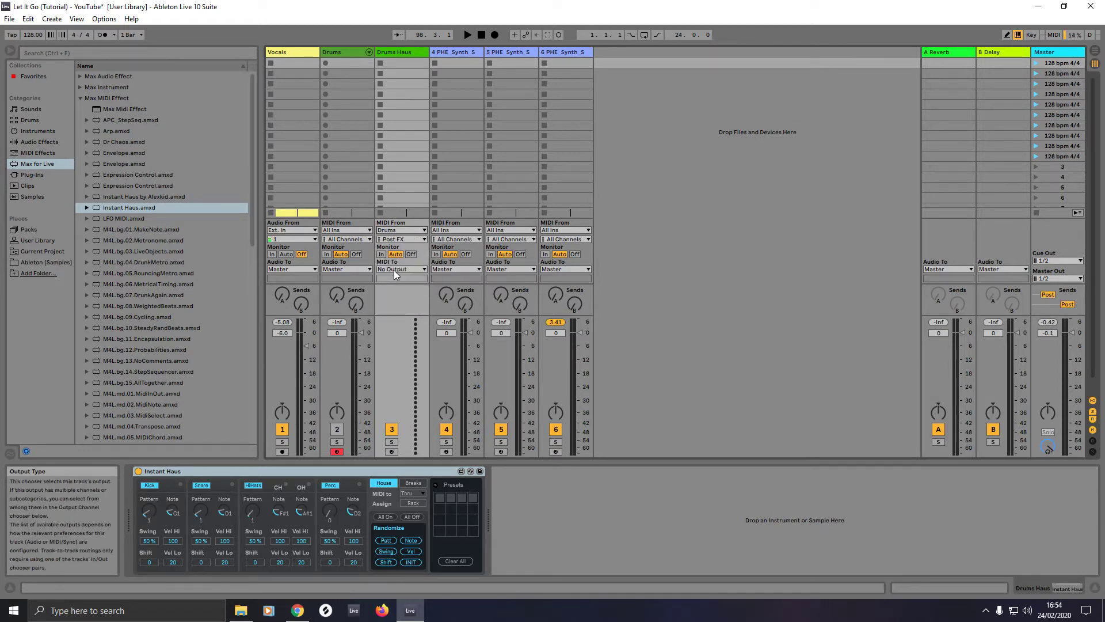
Step: Route the Drums Haus MIDI output to the Drums track's 1-Instrument Rack and return to Arrangement View
click(395, 269)
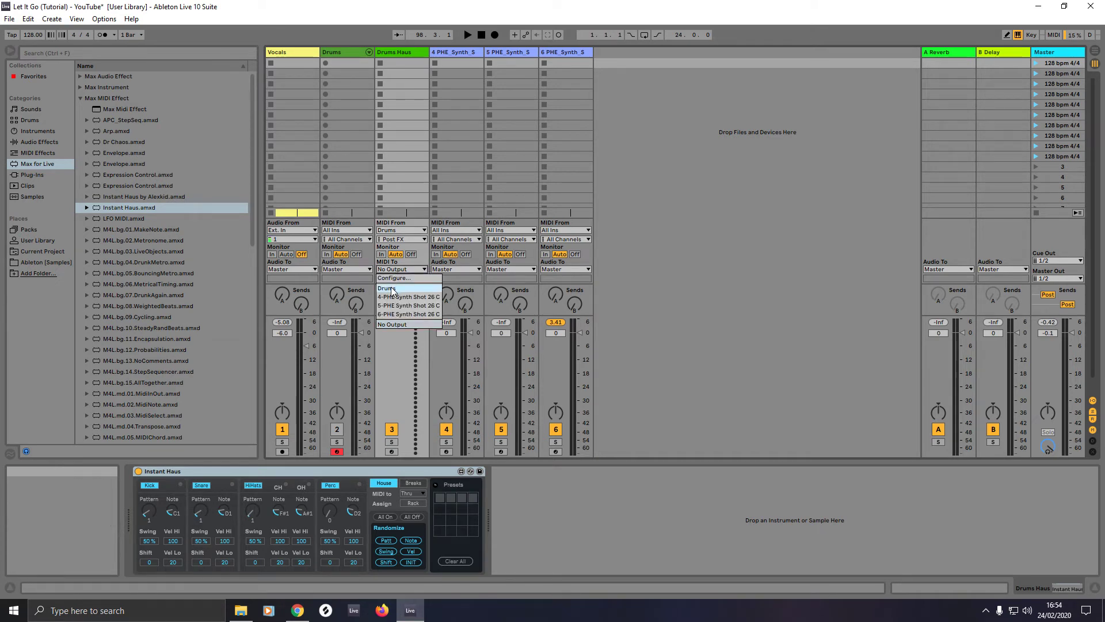
key(Escape)
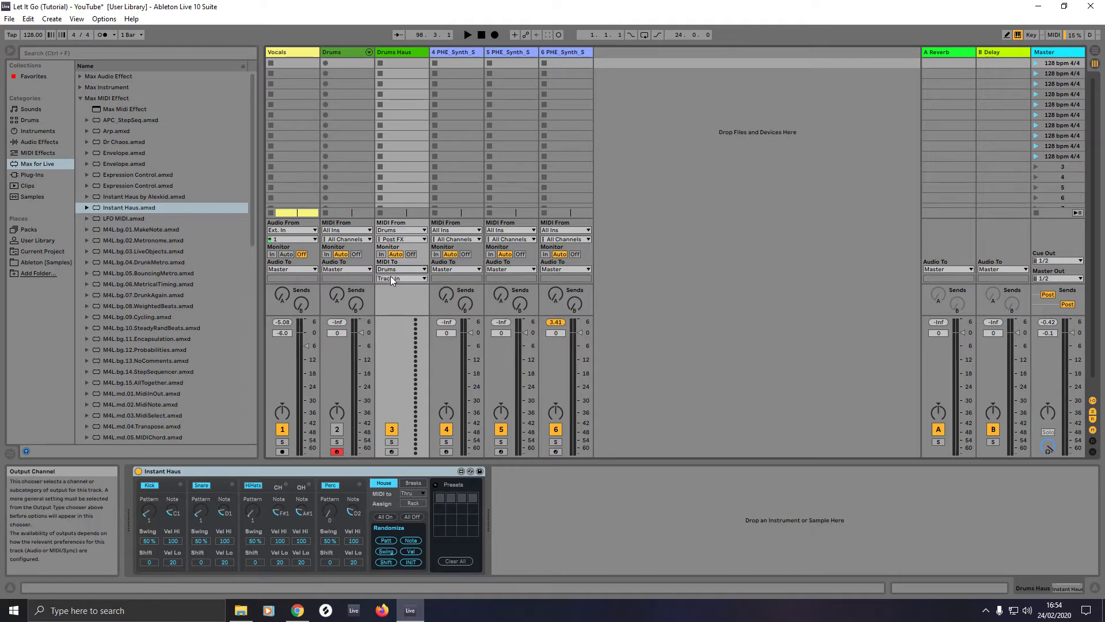
click(388, 280)
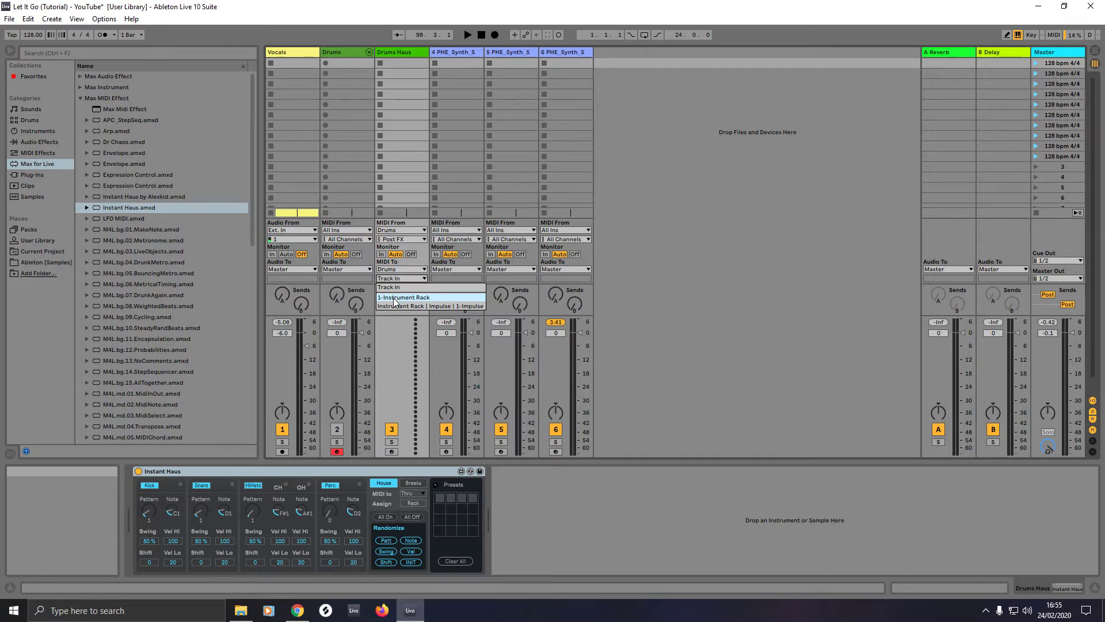
click(395, 299)
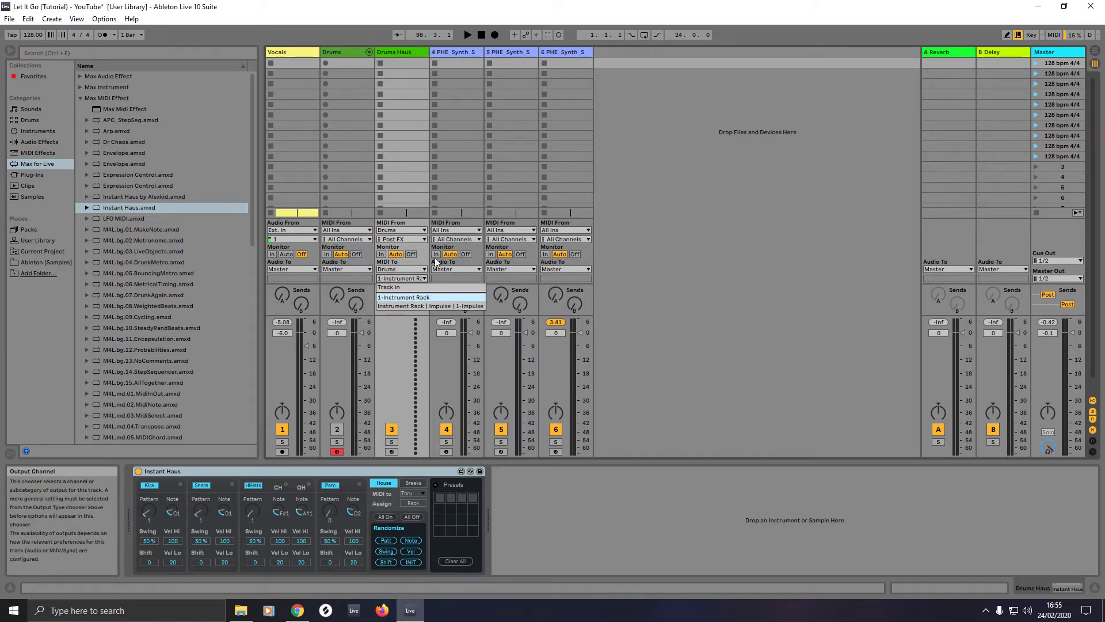
click(1096, 50)
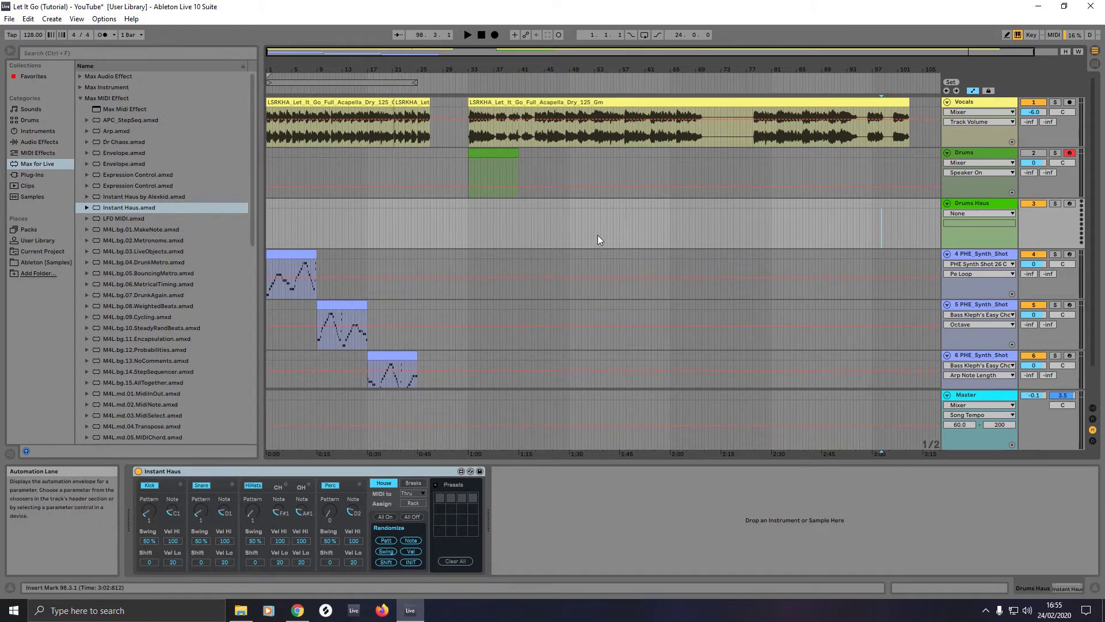
Step: Remove the Impulse instrument from the Drums track's instrument rack
click(484, 154)
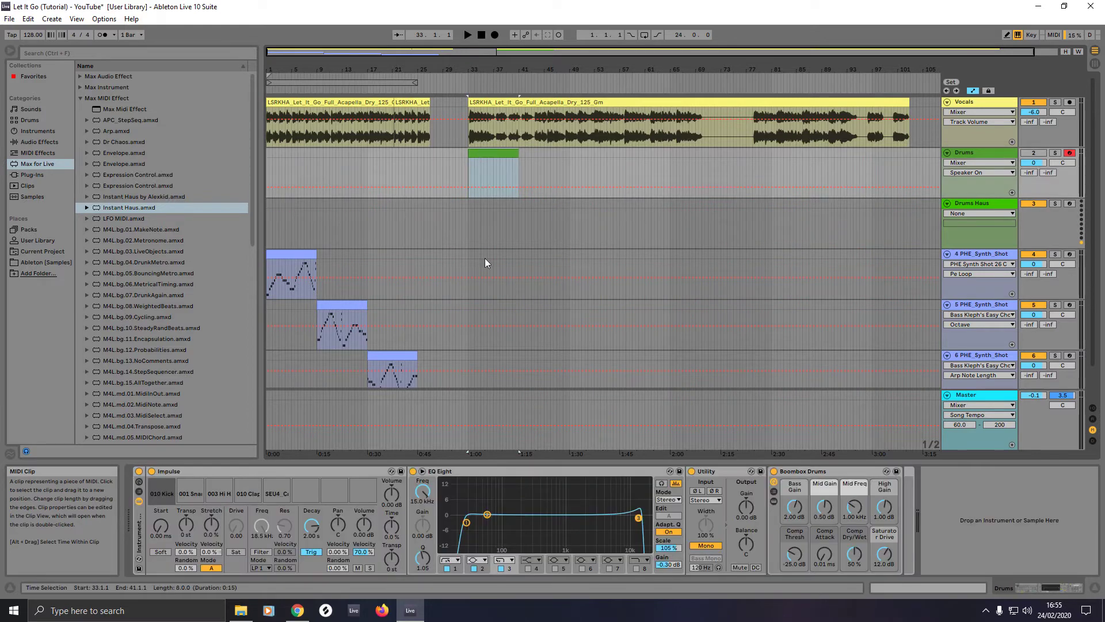
click(251, 471)
key(Delete)
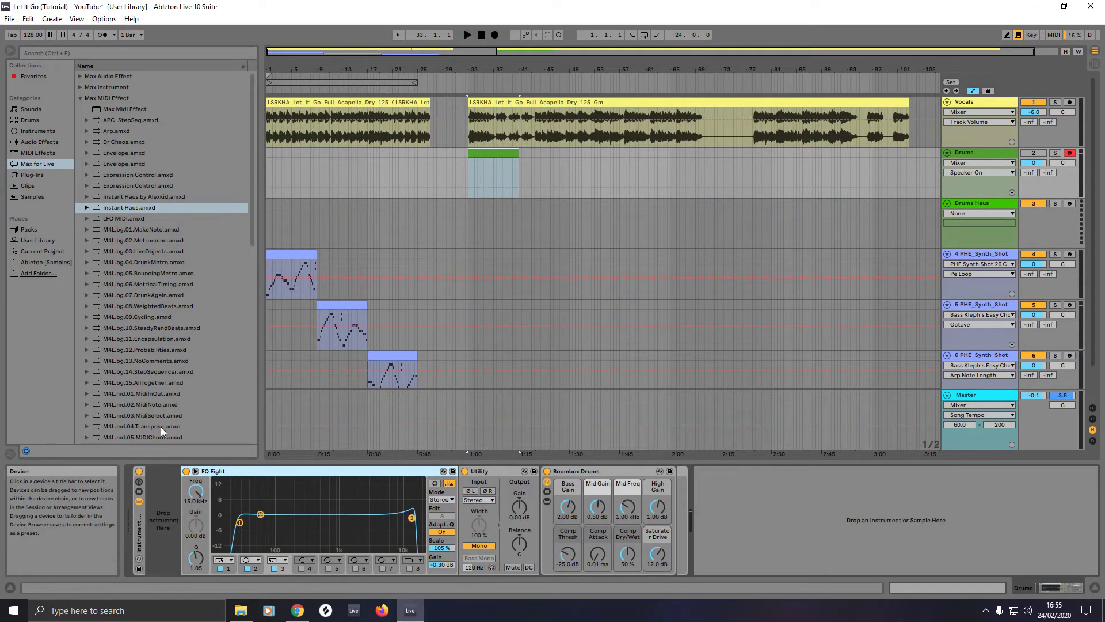
Step: Load the 909 Core Kit from the drum library into the Drums track's empty instrument rack
click(35, 120)
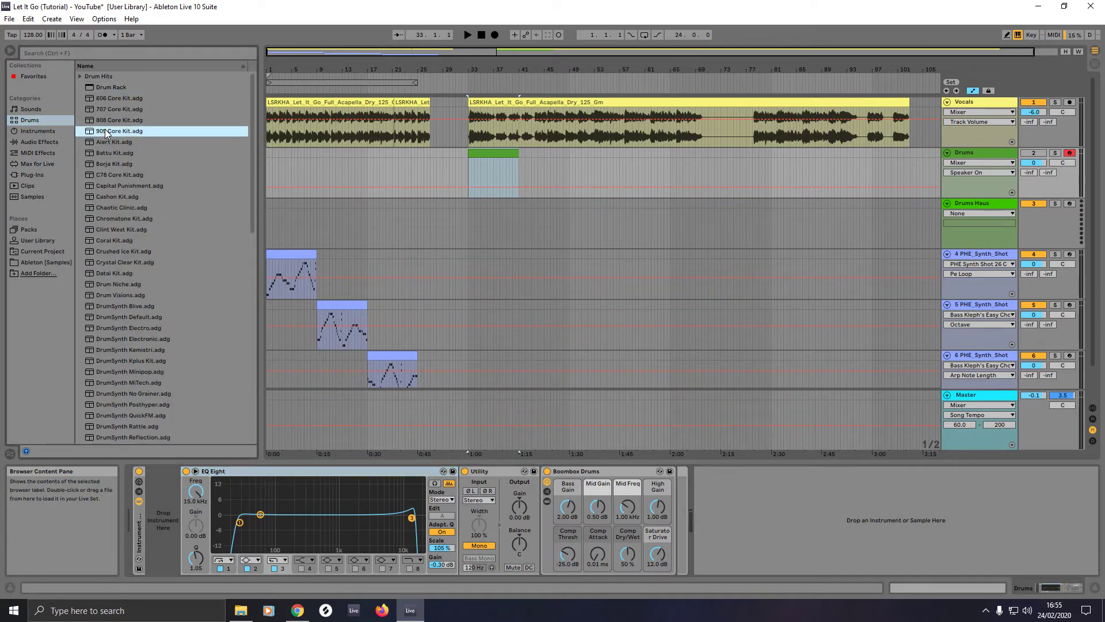
drag(105, 129, 157, 487)
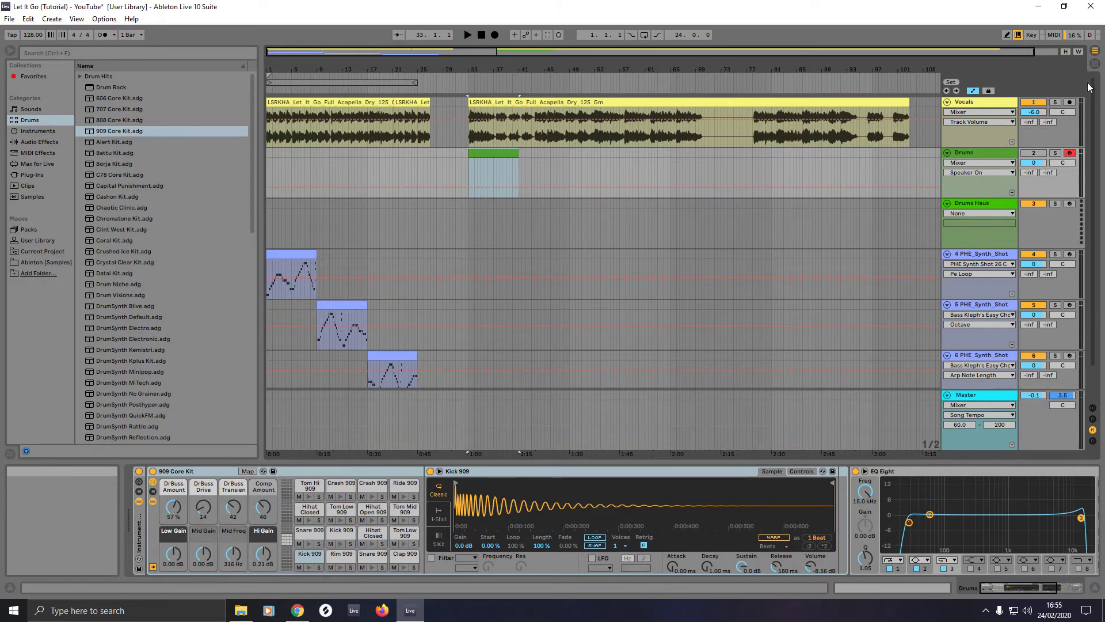
Step: Review the Drums Haus MIDI input and output channel options in Session View and return to Arrangement View
click(1096, 64)
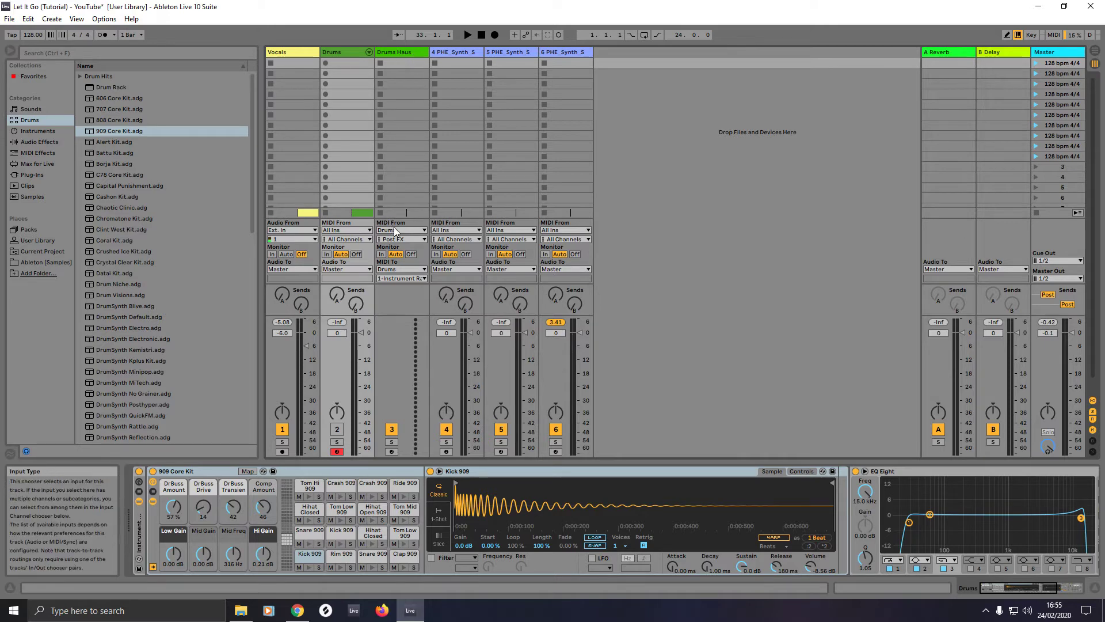
click(396, 241)
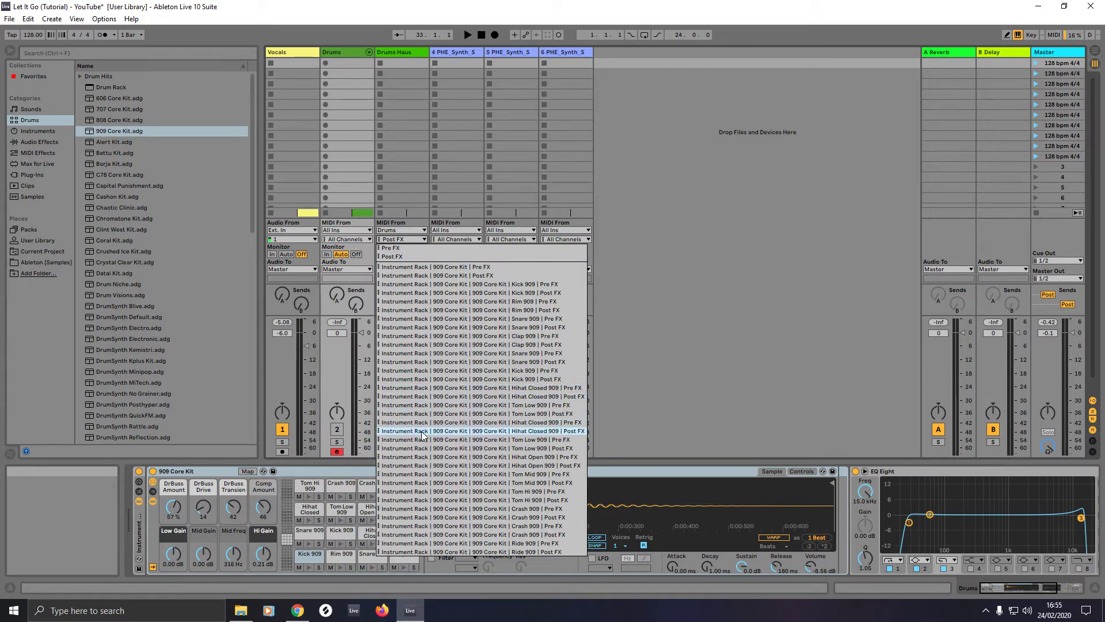
click(402, 256)
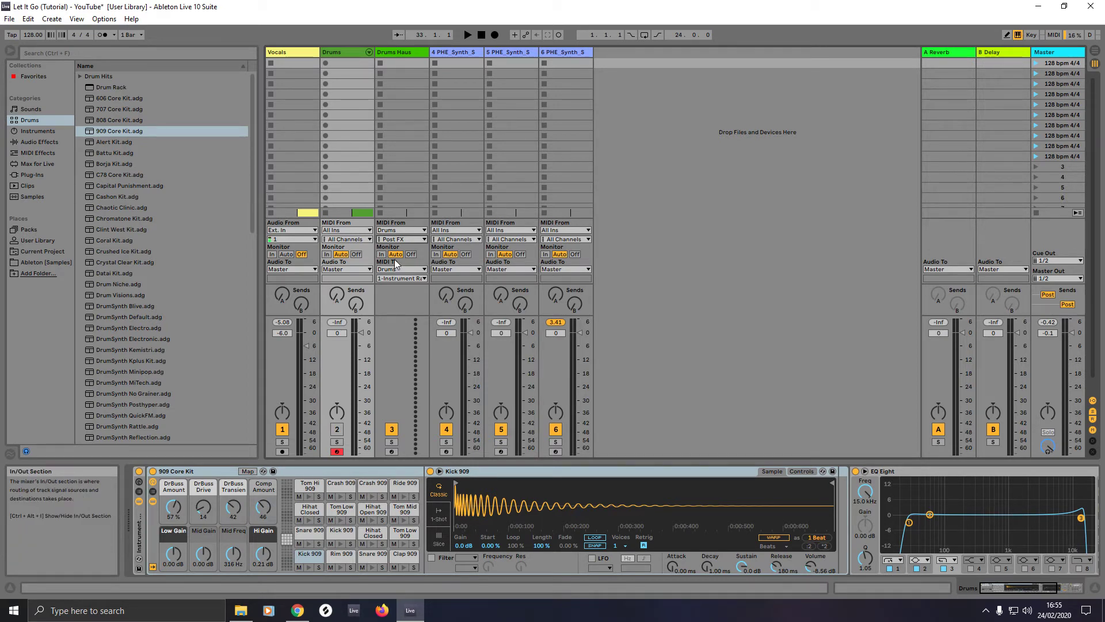
click(396, 279)
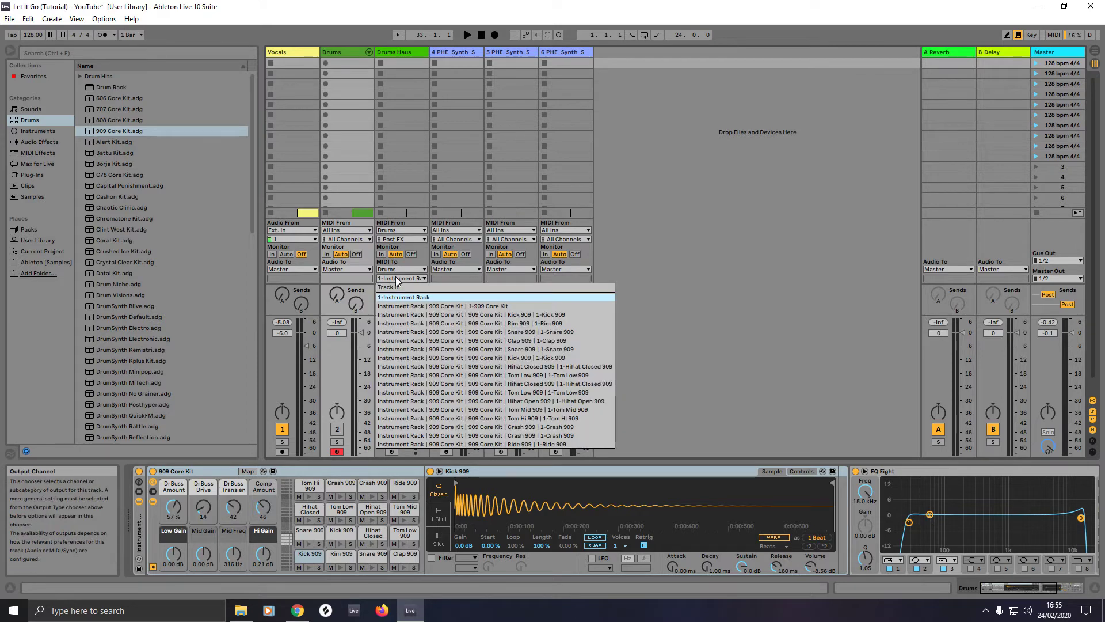
click(400, 307)
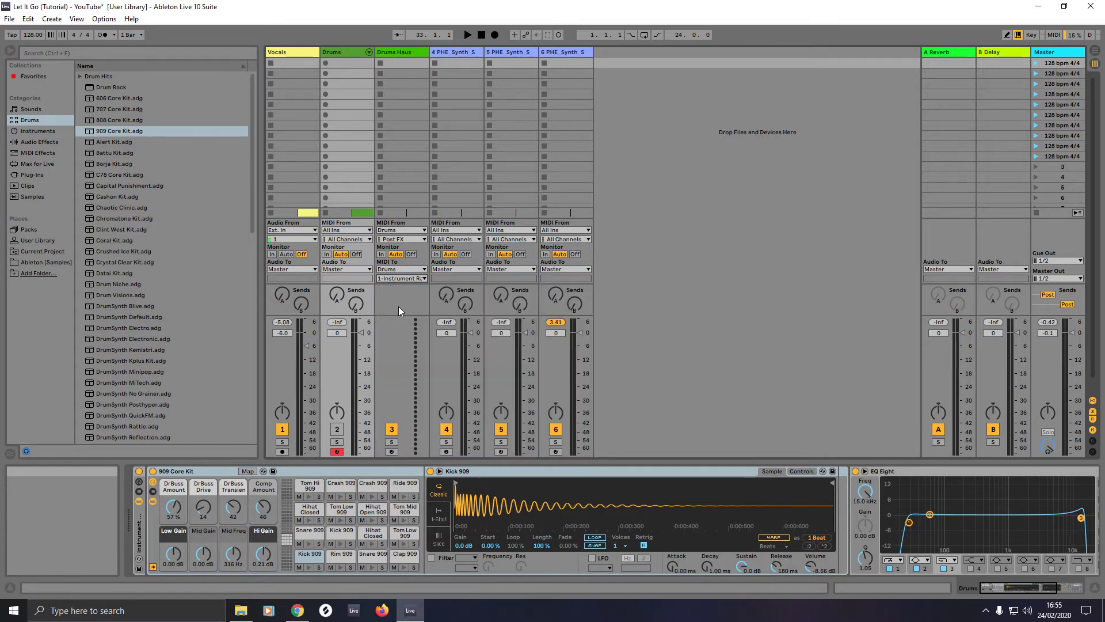
click(1095, 57)
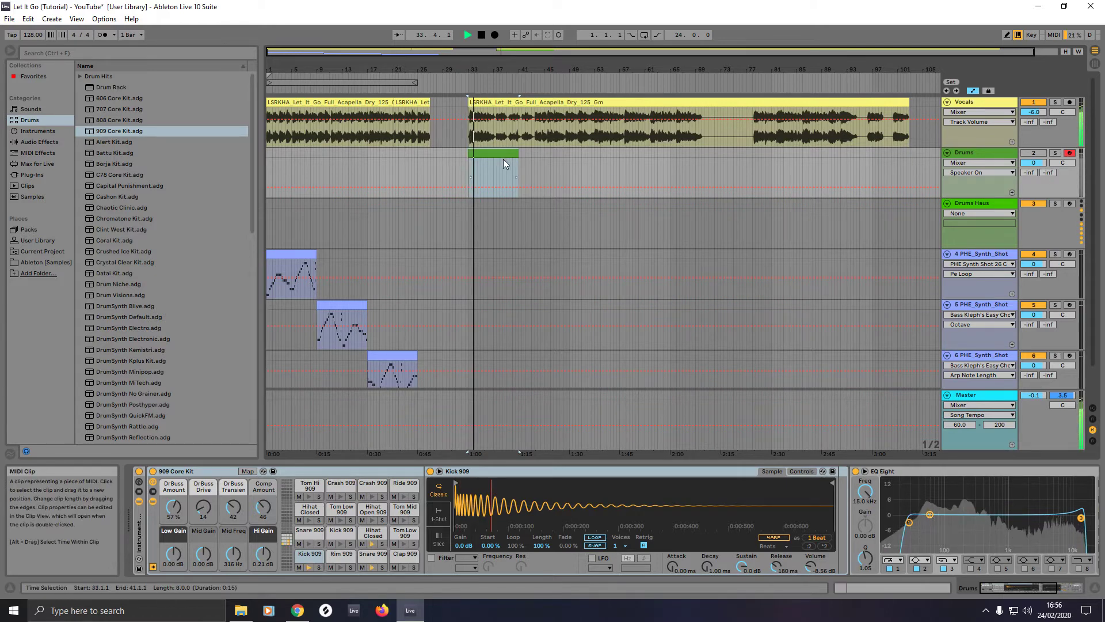
Step: Activate the Drums track and loop playback over its eight-bar clip starting at bar 33
click(1034, 153)
key(space)
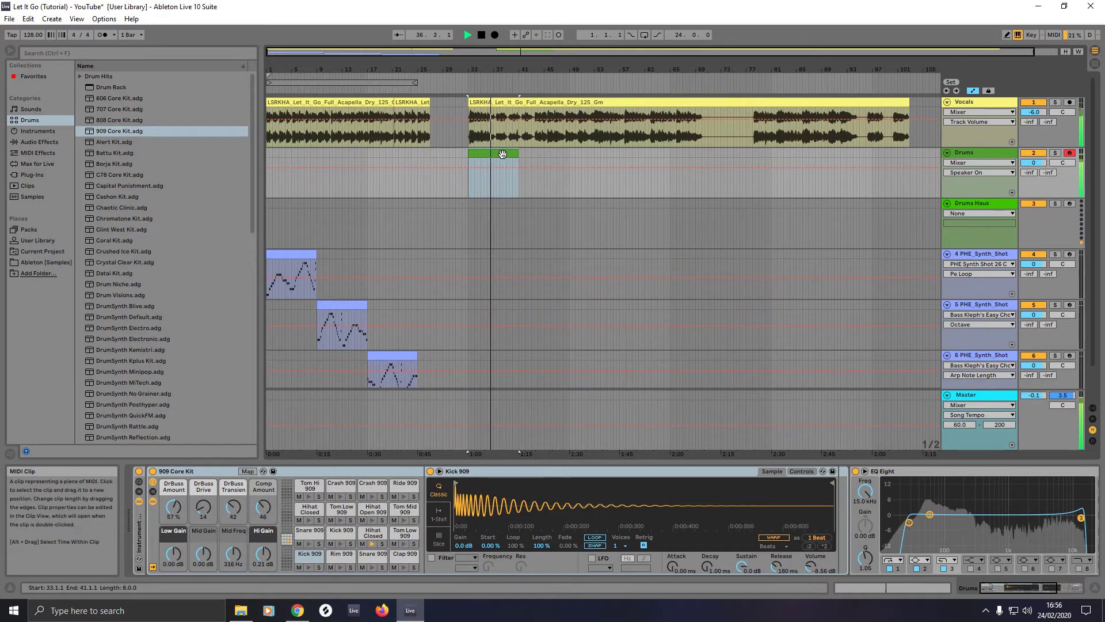
key(ctrl+l)
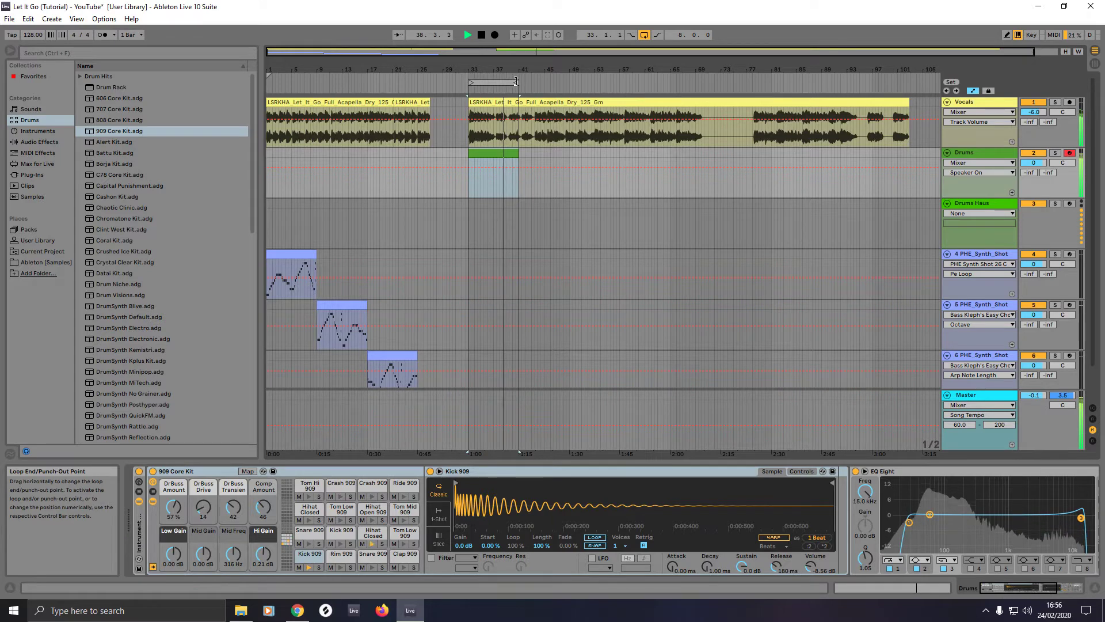
drag(519, 81, 544, 77)
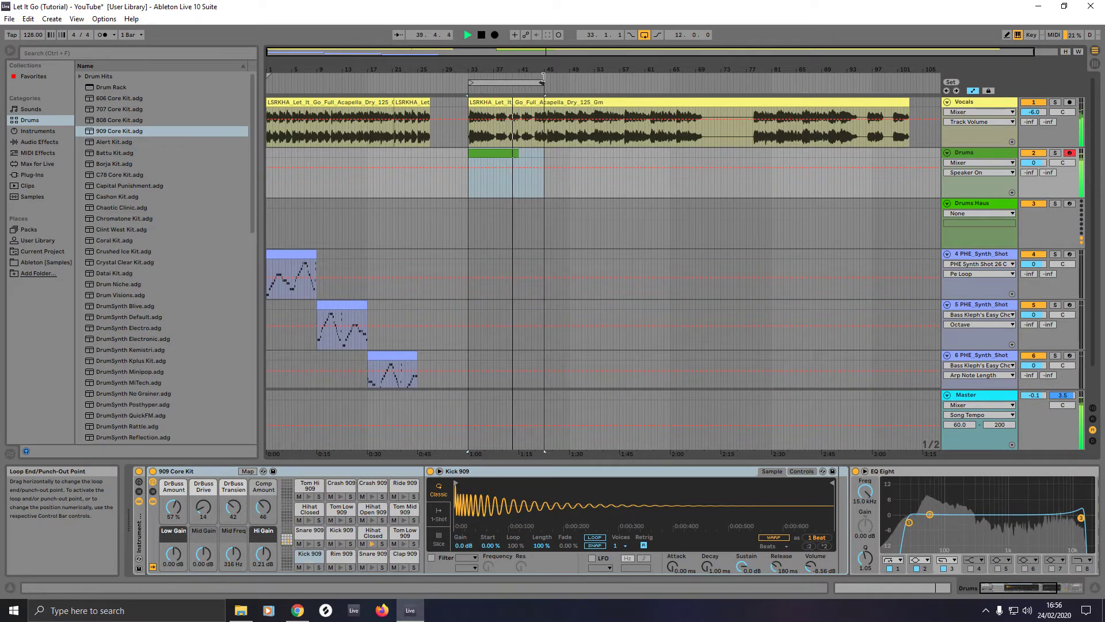
click(542, 79)
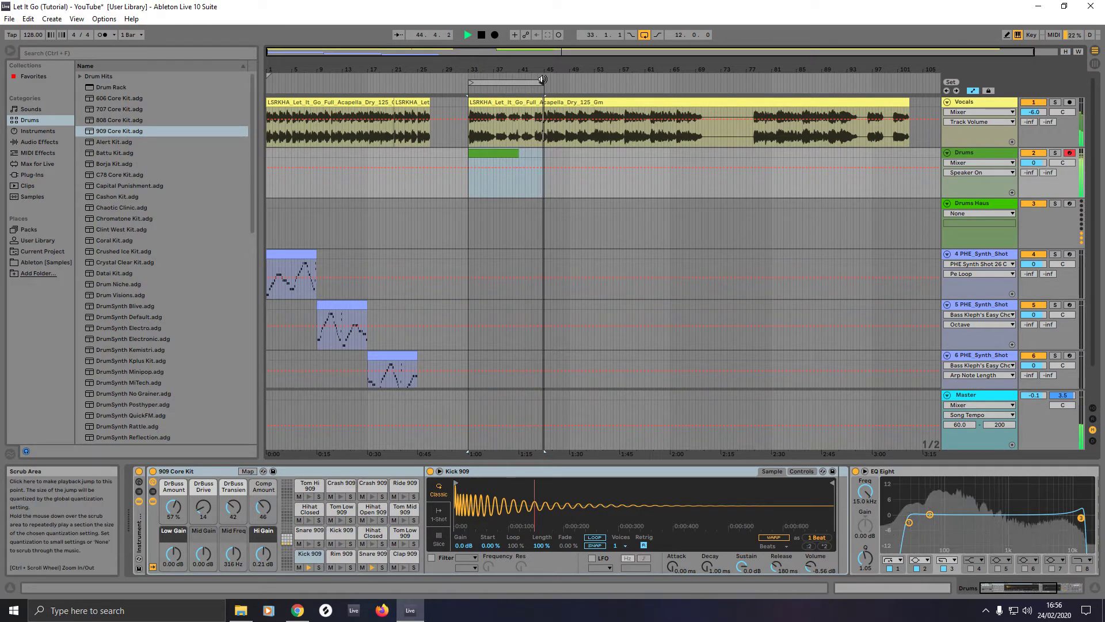
drag(542, 85, 519, 87)
key(space)
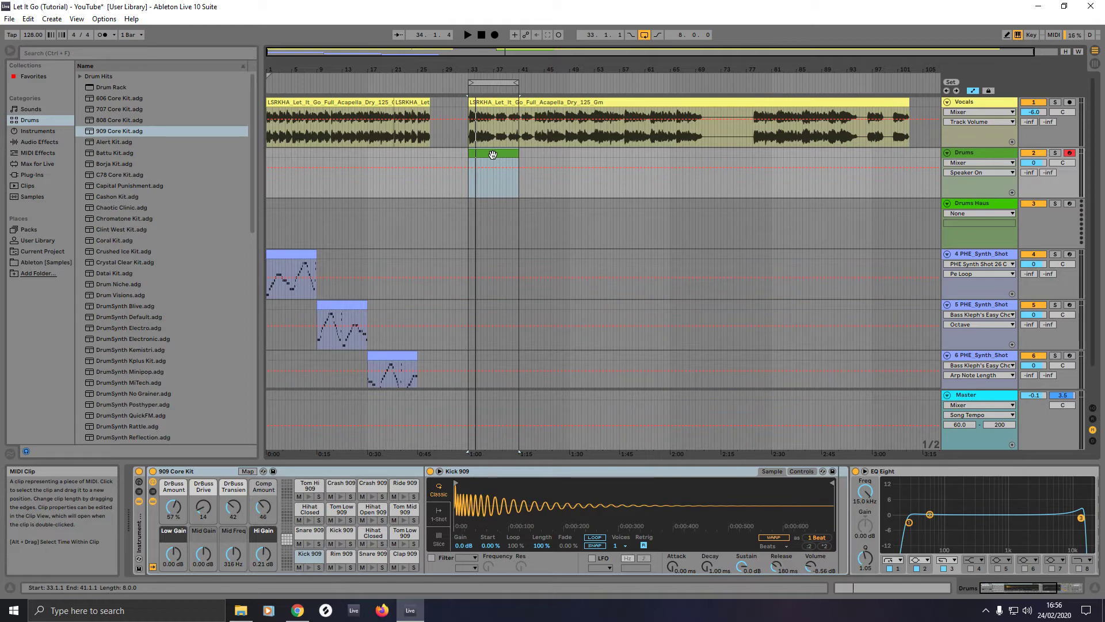
Step: Duplicate the eight-bar Drums clip three times so the clips run from bar 33 to bar 65
key(ctrl+d)
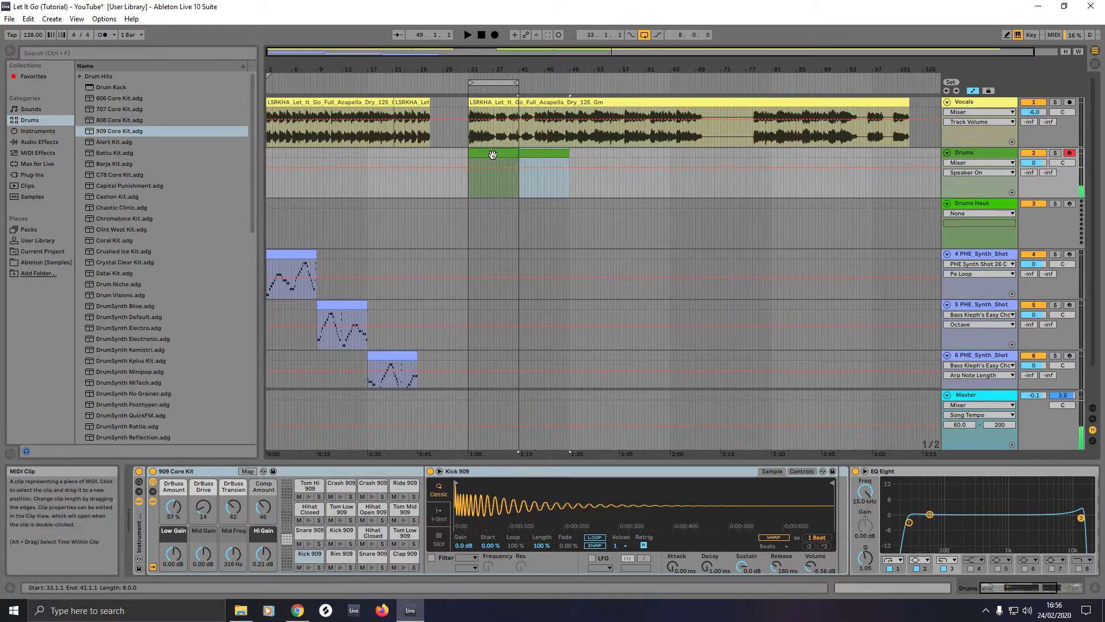
key(ctrl+d)
key(ctrl+d)
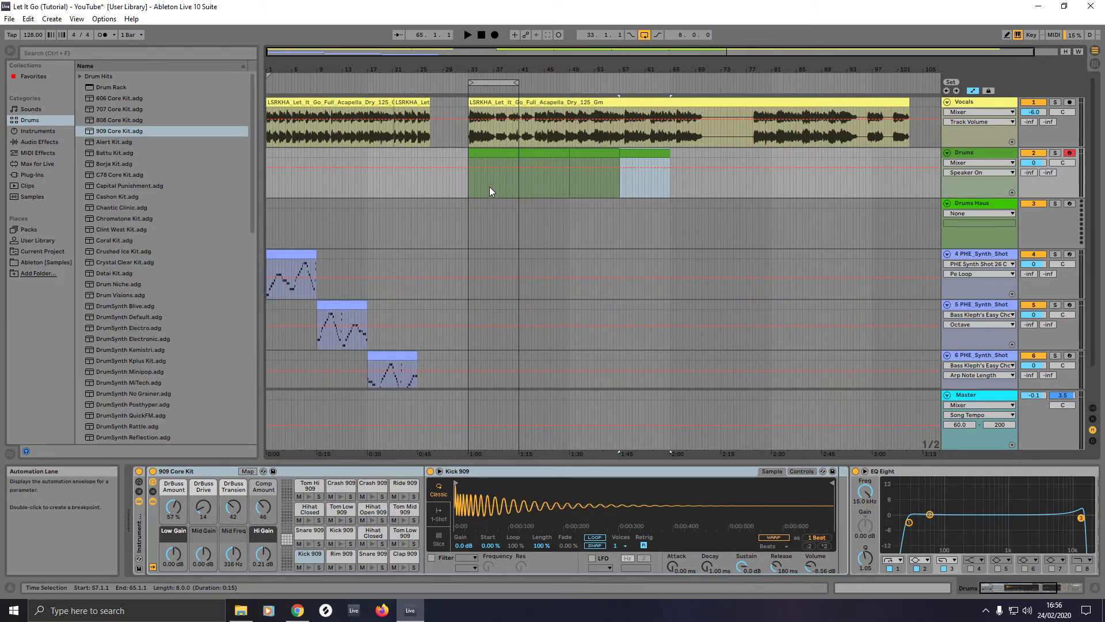
Step: Show the Instant Haus device on Drums Haus and try switching its Kick, Snare, HiHats and Perc sequences off and on
click(509, 232)
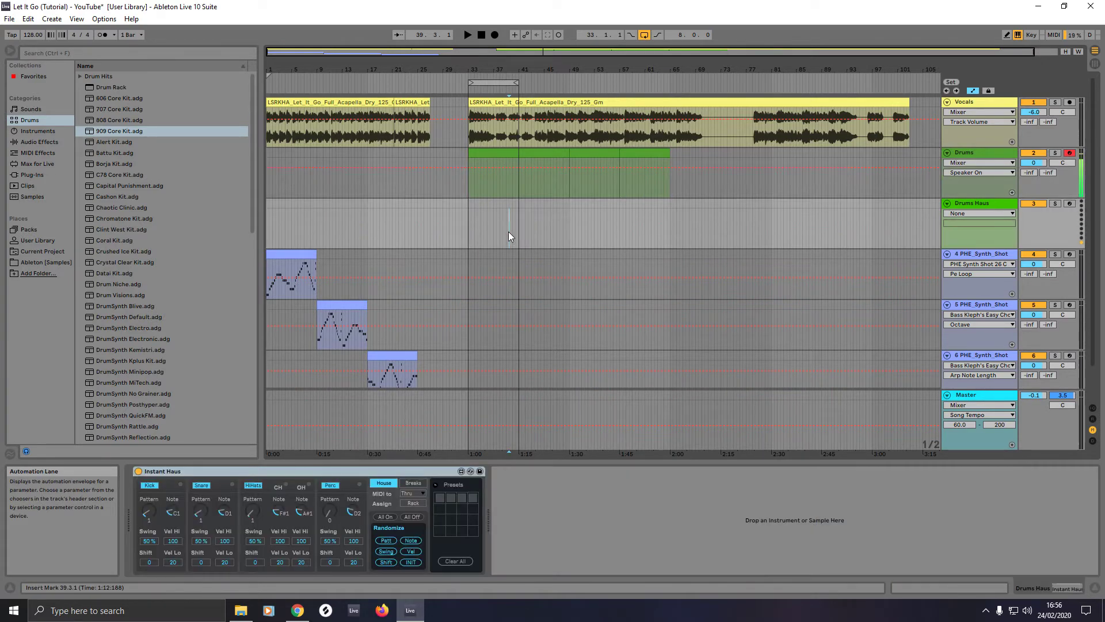
click(149, 486)
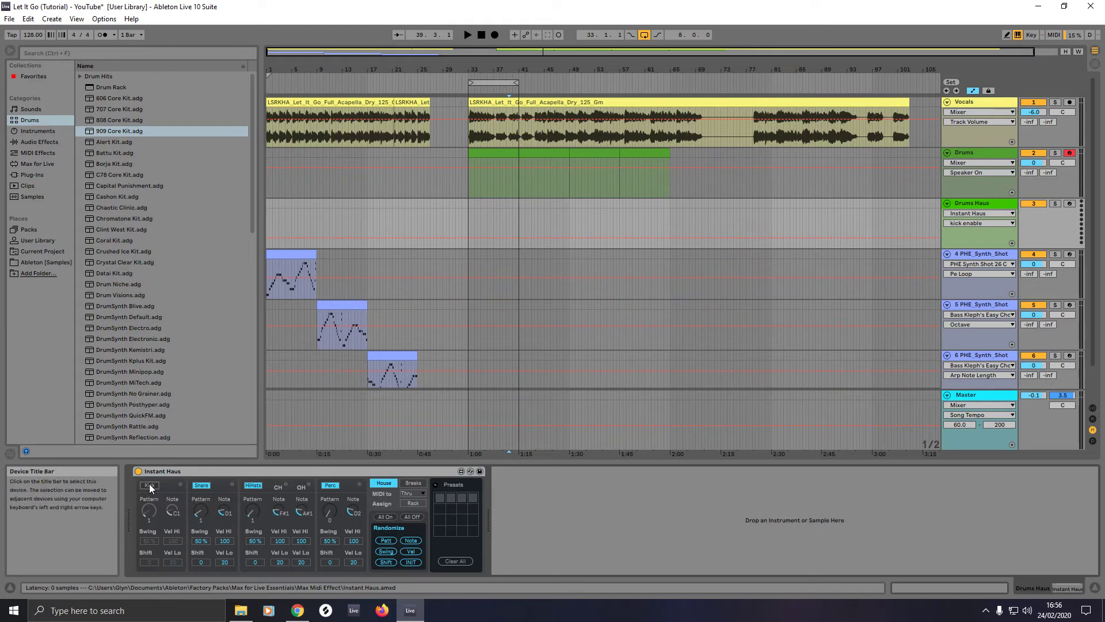
click(200, 486)
click(253, 485)
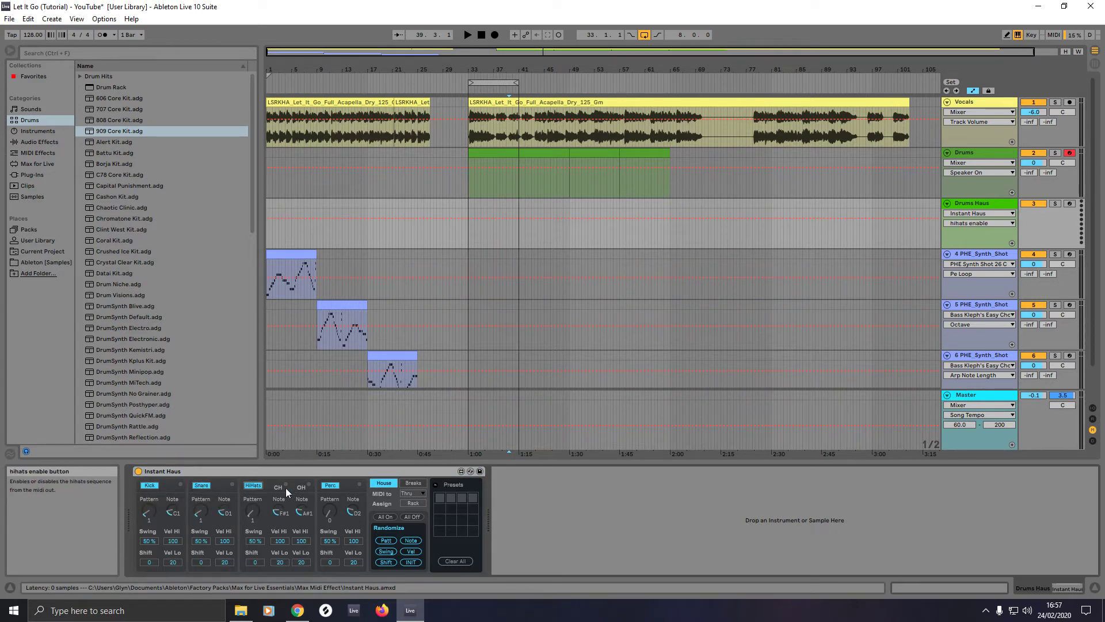
click(328, 487)
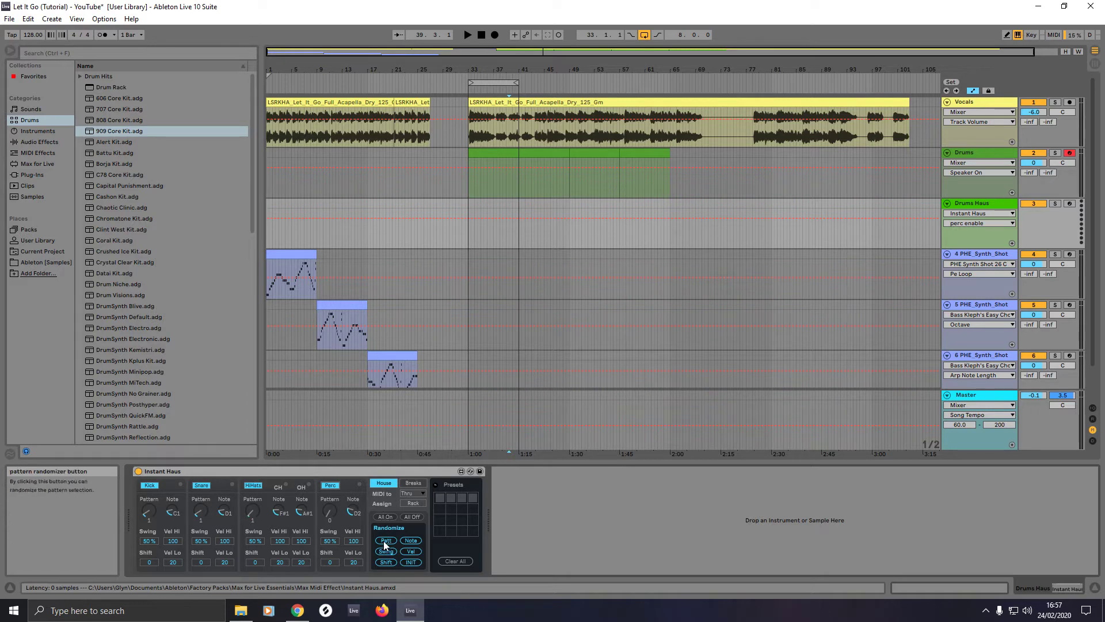
Step: Audition Instant Haus kick patterns 2 and 3 during looped playback and return the kick to pattern 1
click(148, 511)
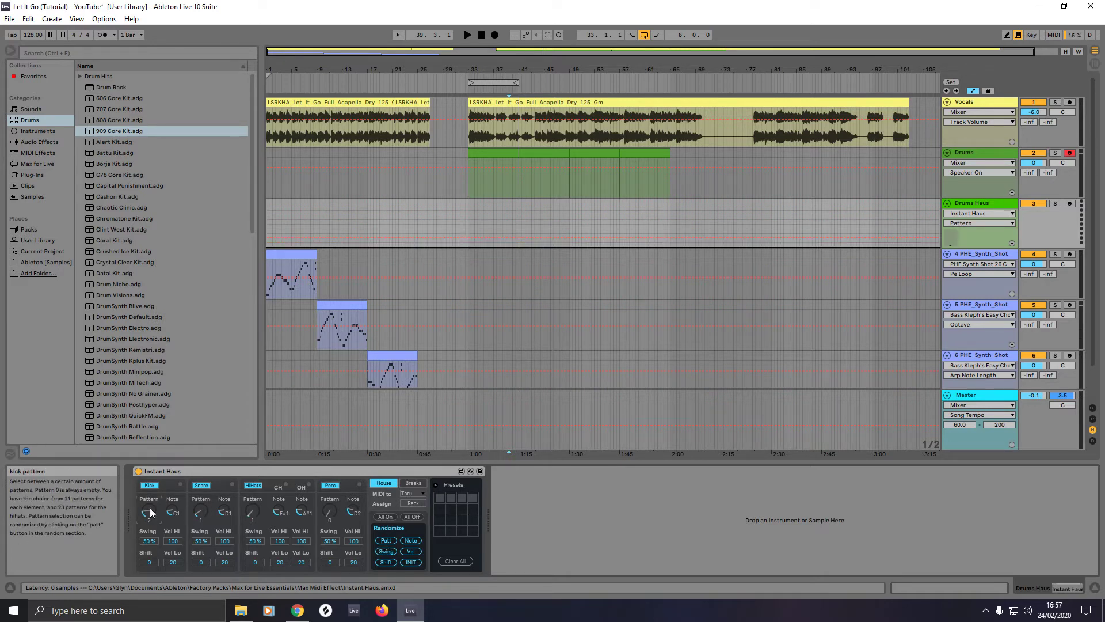
key(space)
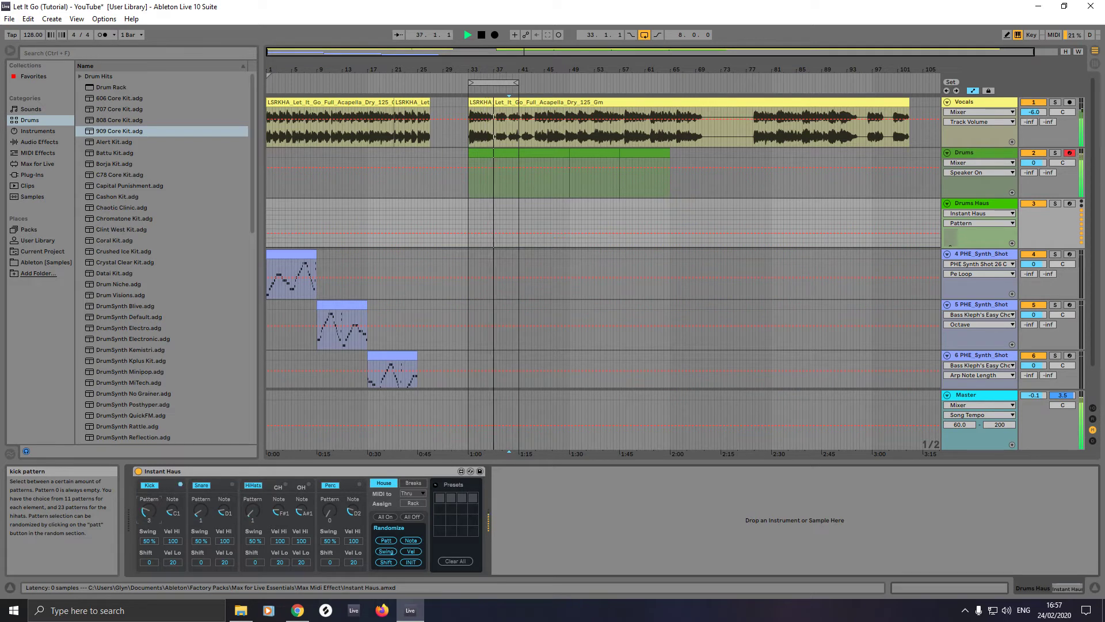
drag(148, 512, 149, 510)
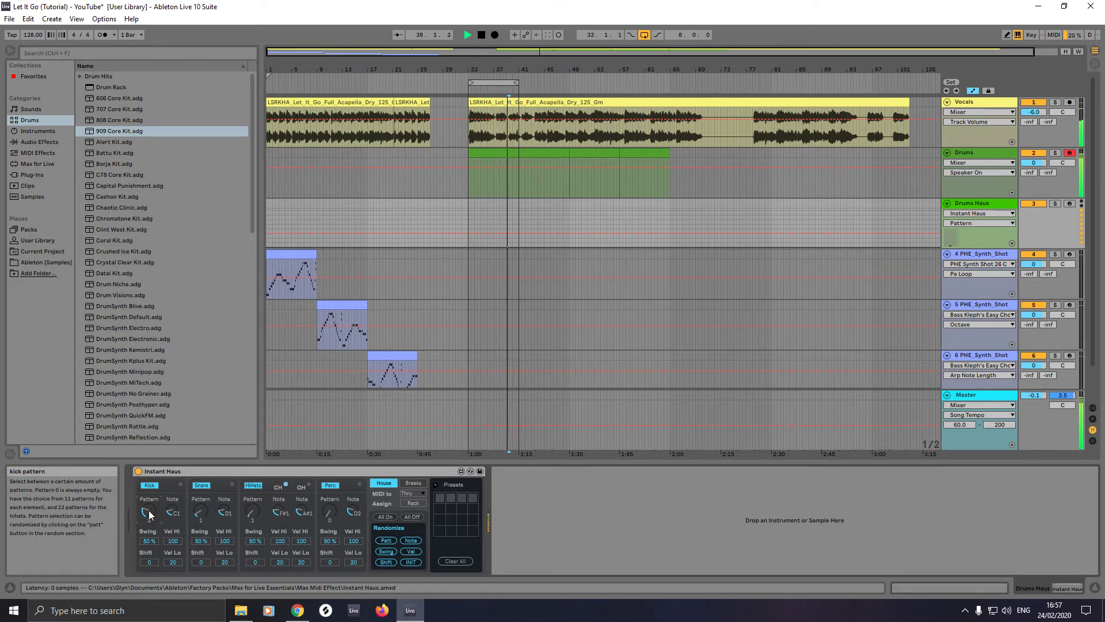
right_click(149, 510)
drag(149, 511, 149, 510)
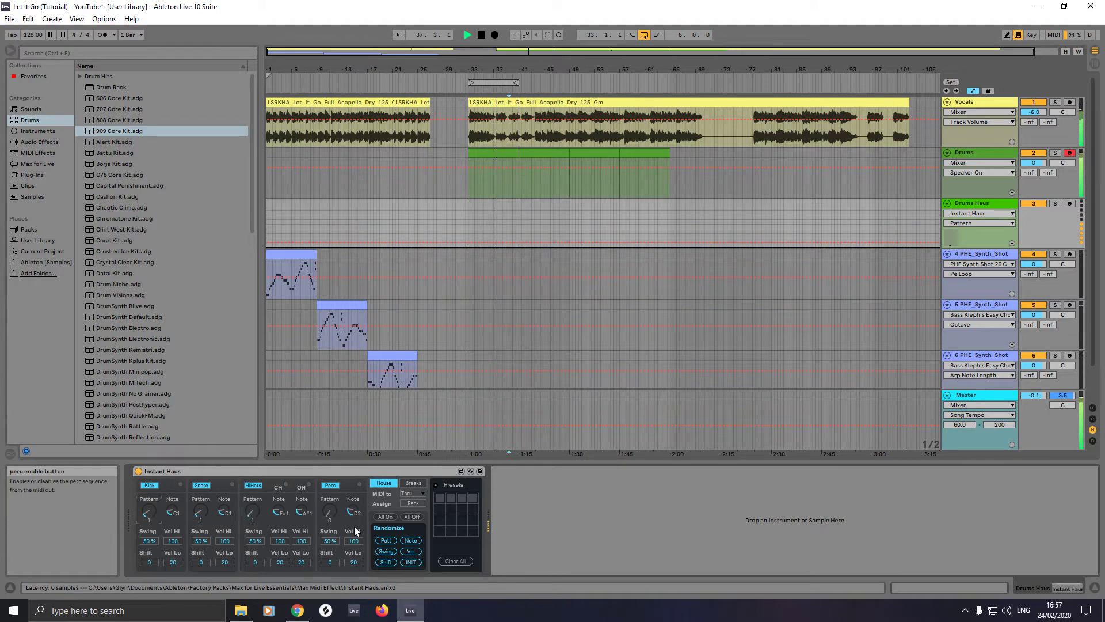
Step: Randomize the Instant Haus patterns twice, and set Kick to pattern 1, Snare to 2, HiHats to 5 and Perc to 0
click(387, 539)
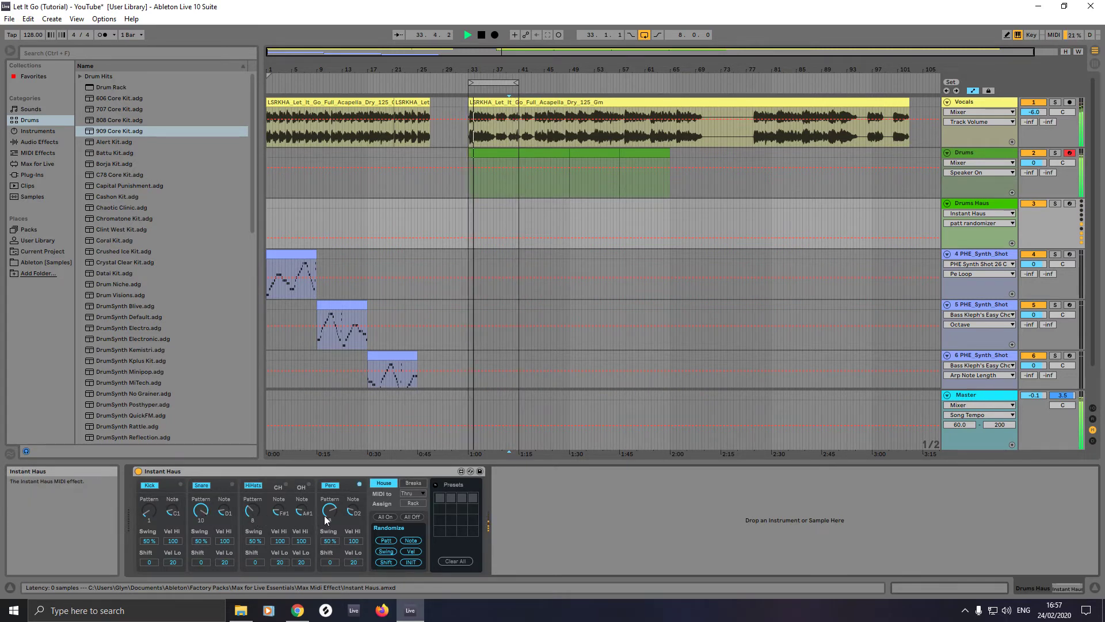
click(388, 541)
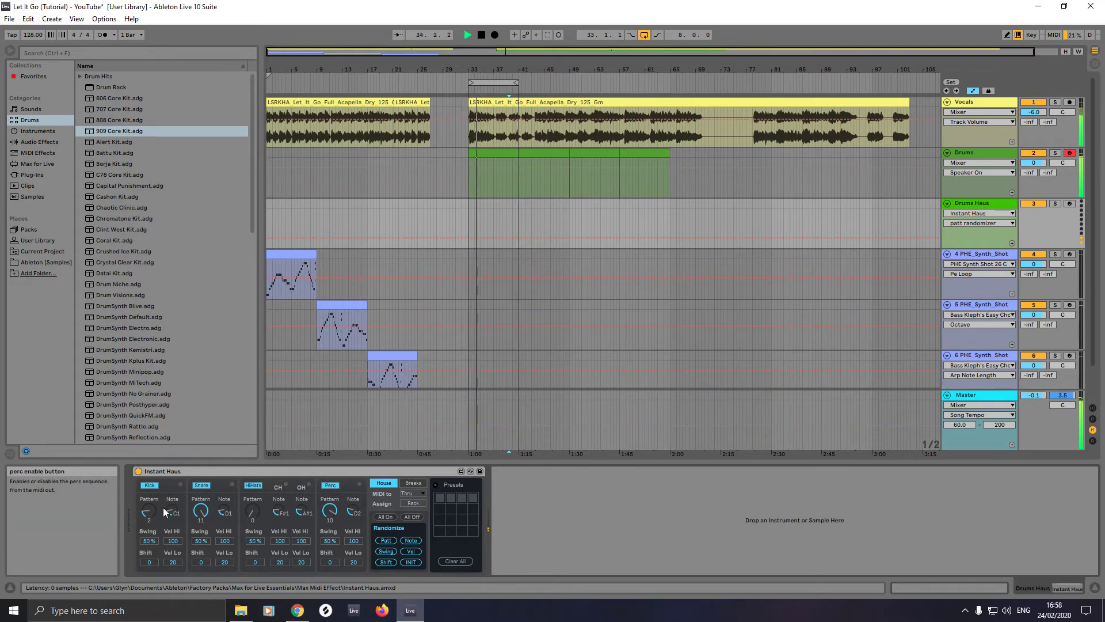
drag(148, 511, 148, 517)
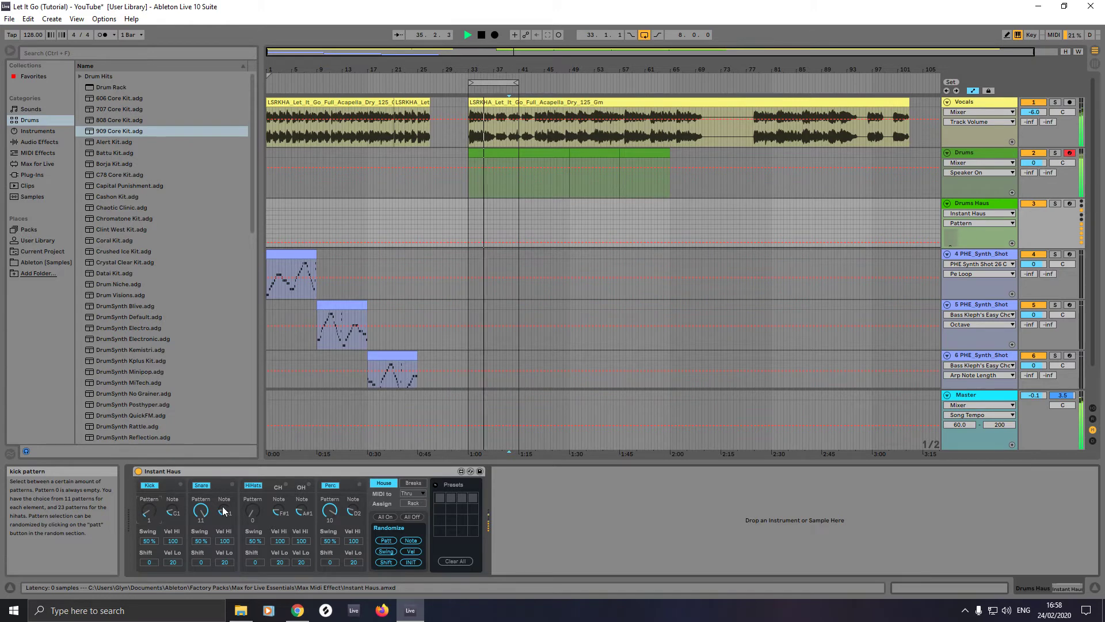
drag(251, 511, 251, 494)
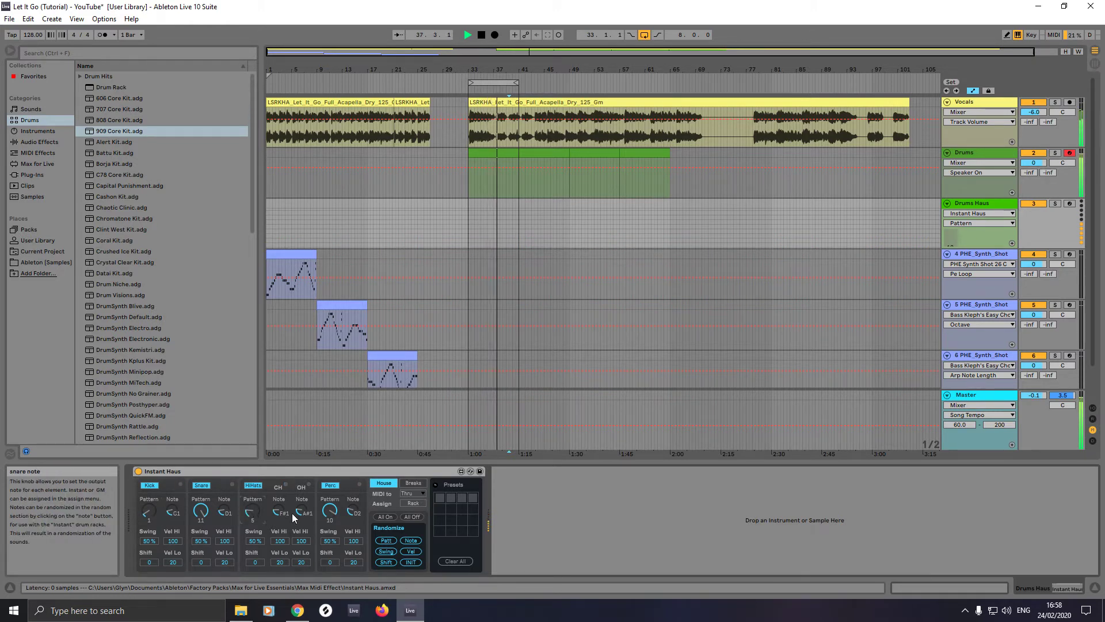
drag(330, 510, 331, 521)
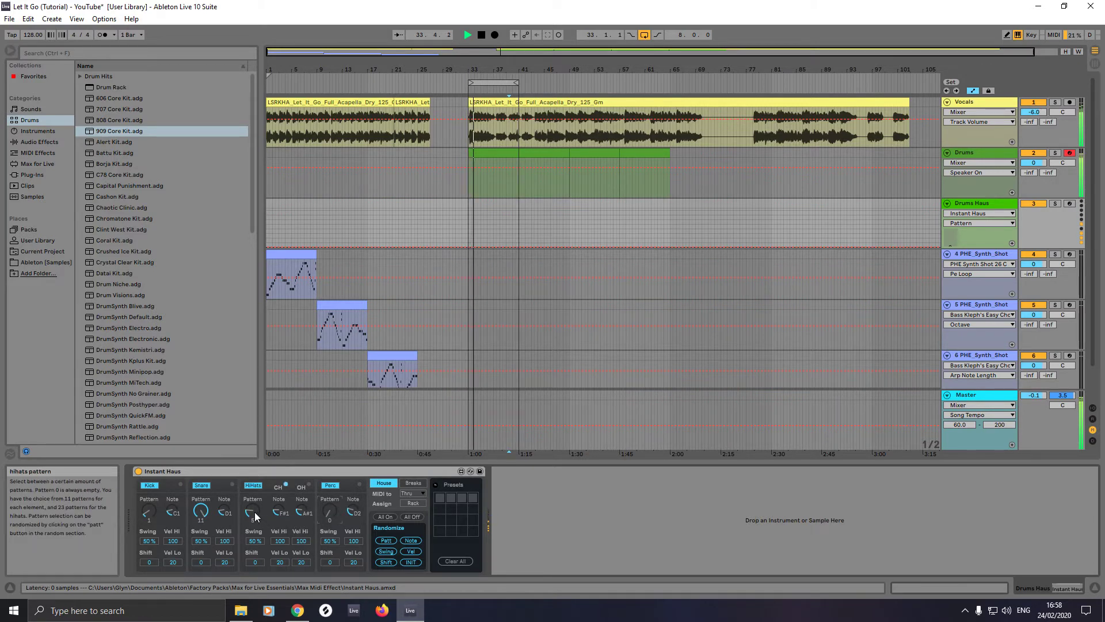
drag(203, 513, 202, 509)
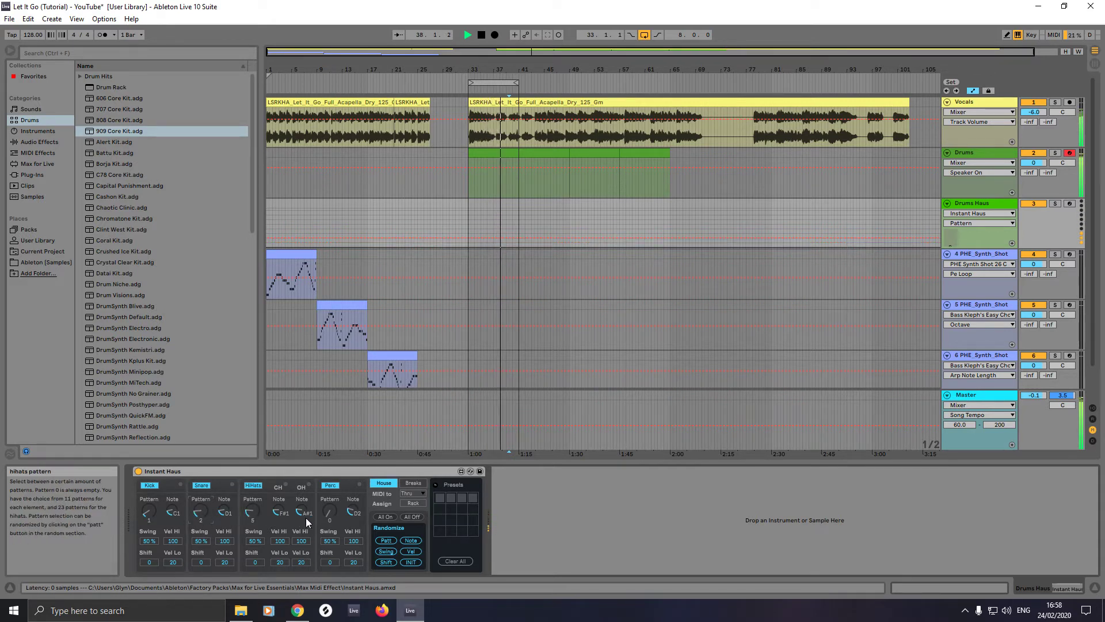
Step: Audition several Perc patterns in Instant Haus, return Perc to pattern 0 and stop playback
drag(330, 513, 329, 504)
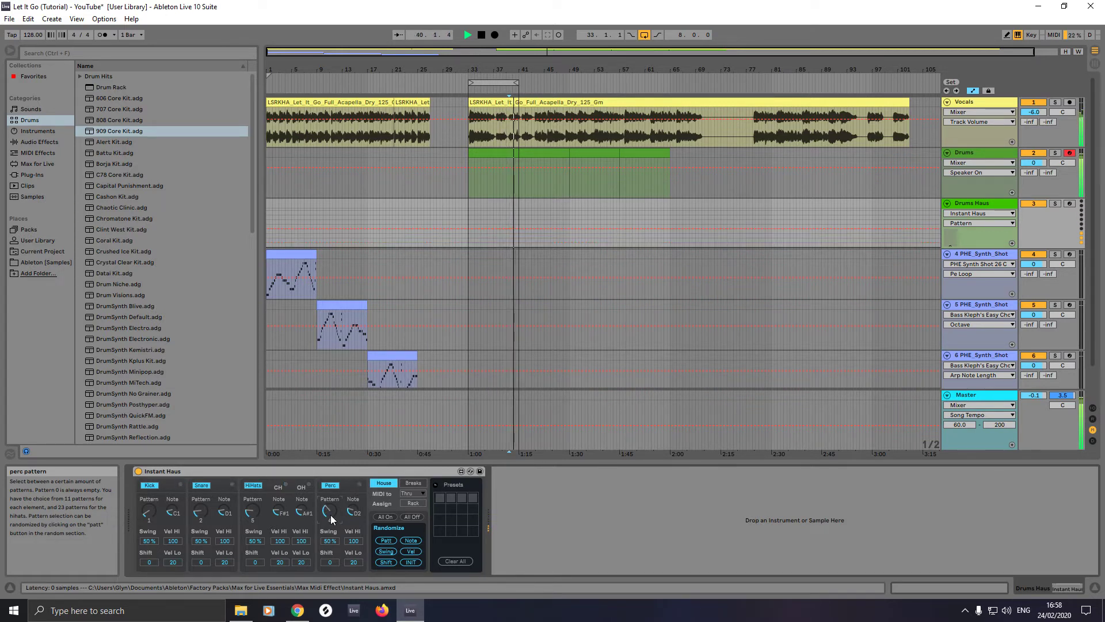
drag(329, 505, 329, 502)
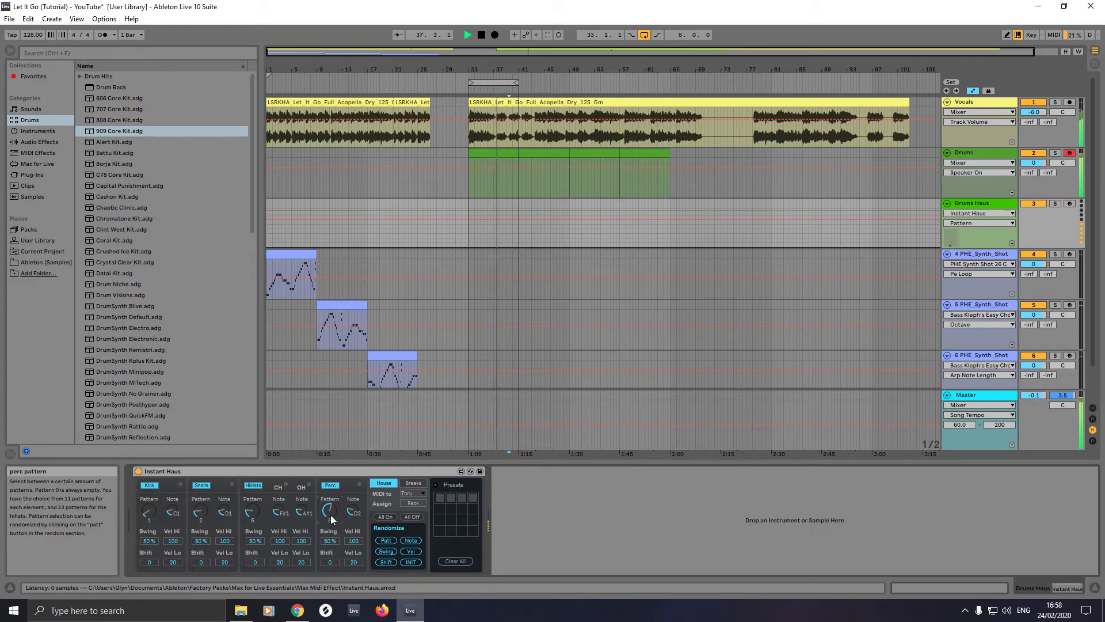
drag(331, 517, 331, 505)
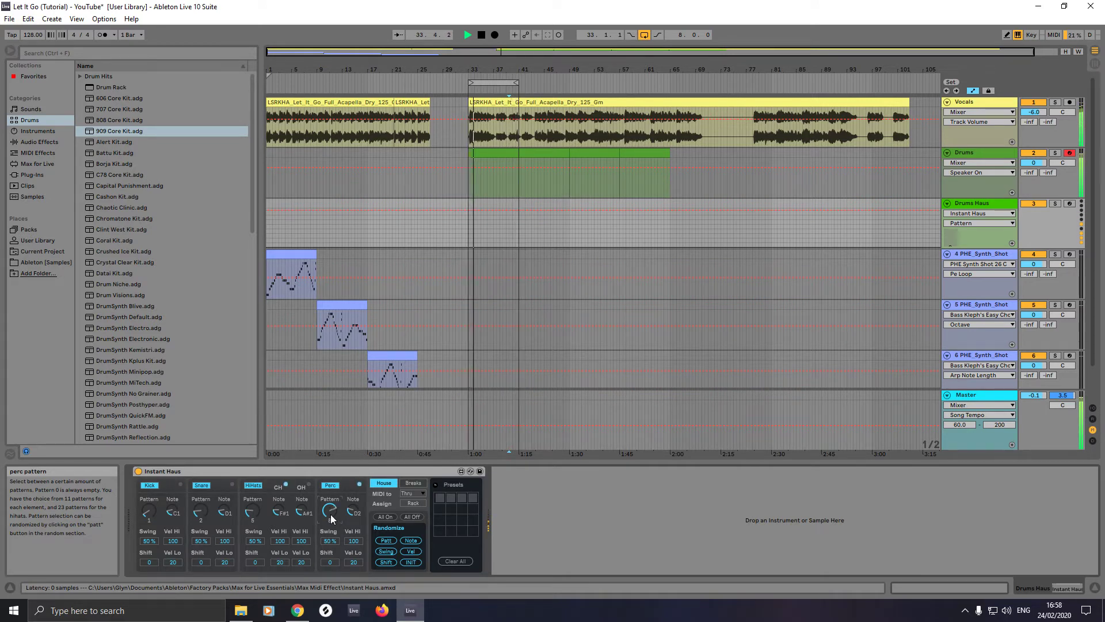
drag(330, 516, 330, 552)
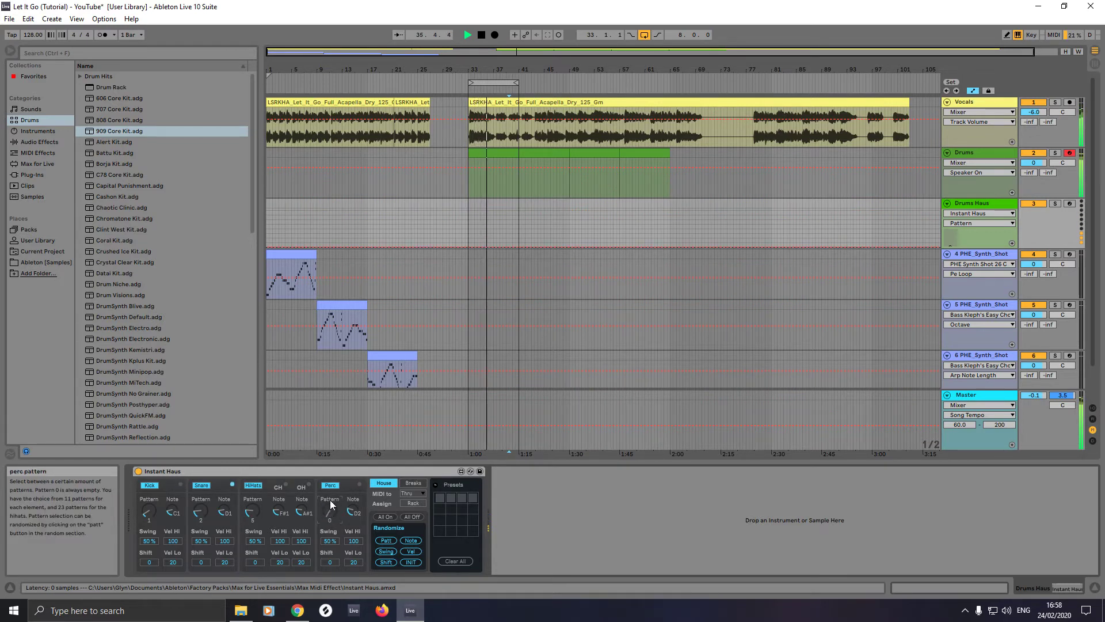
key(space)
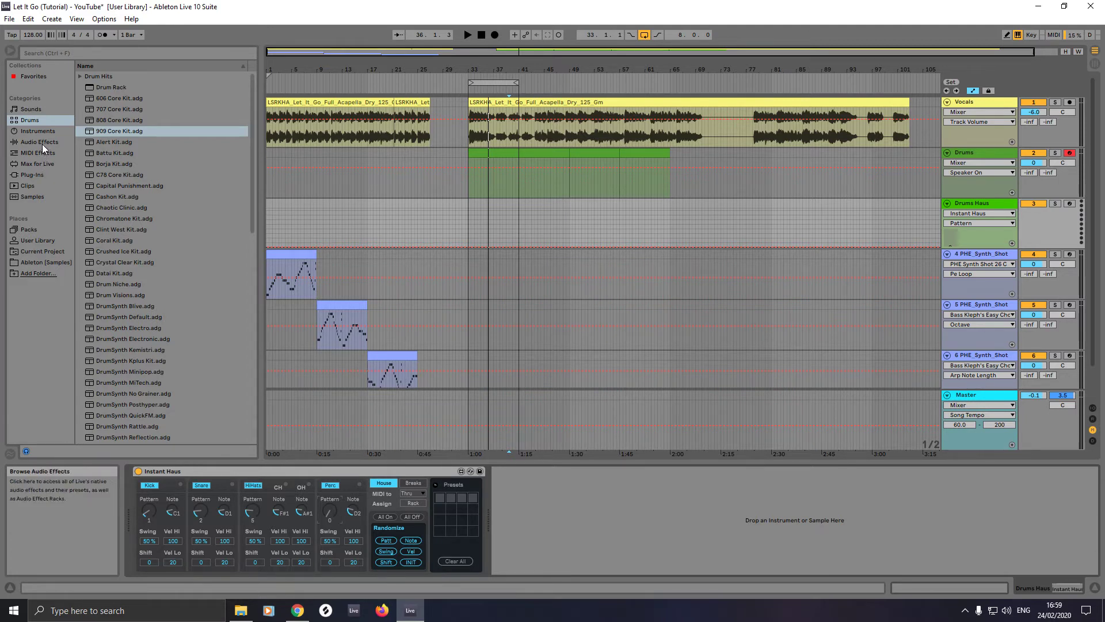
Step: Fold the Drums, Drums Haus and three PHE_Synth_Shot tracks, and add an Impulse instrument on a new track below them
click(29, 131)
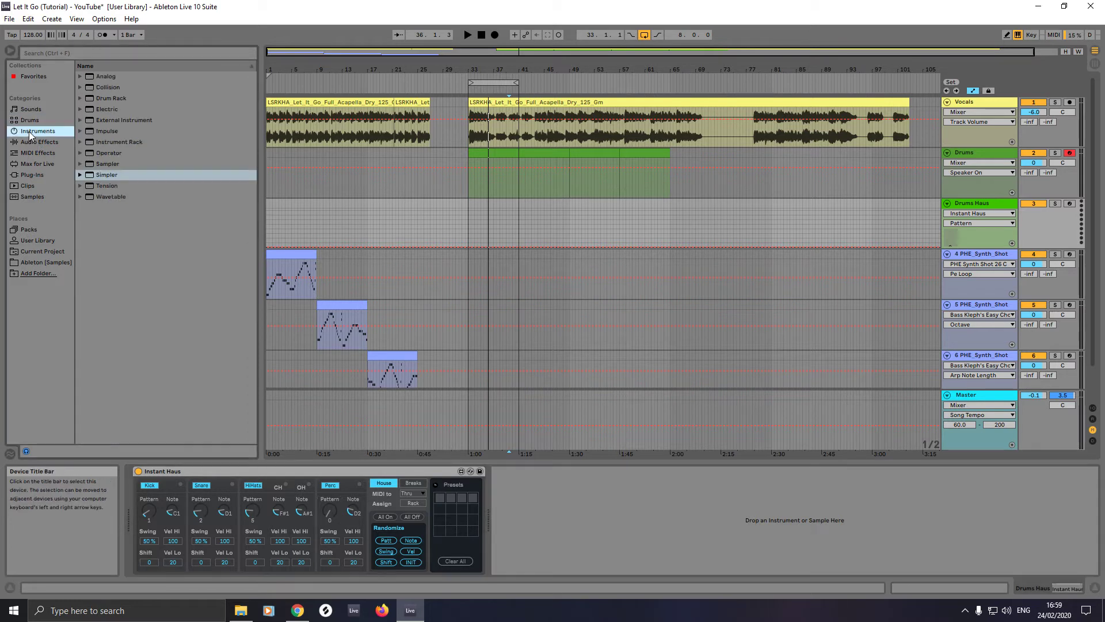
click(107, 133)
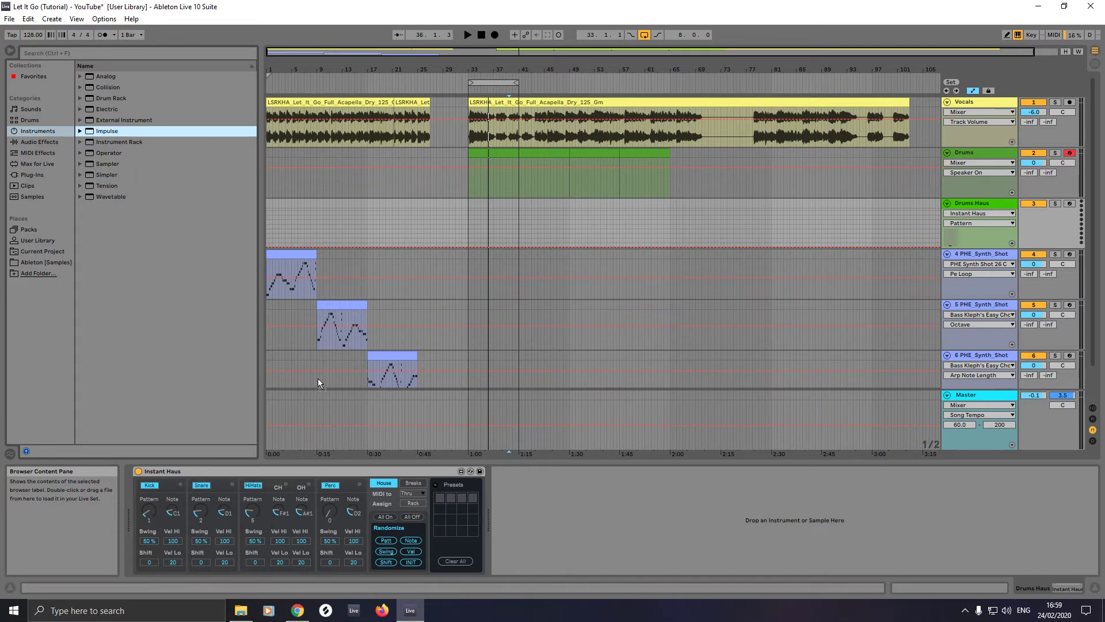
scroll(595, 281, down, 2)
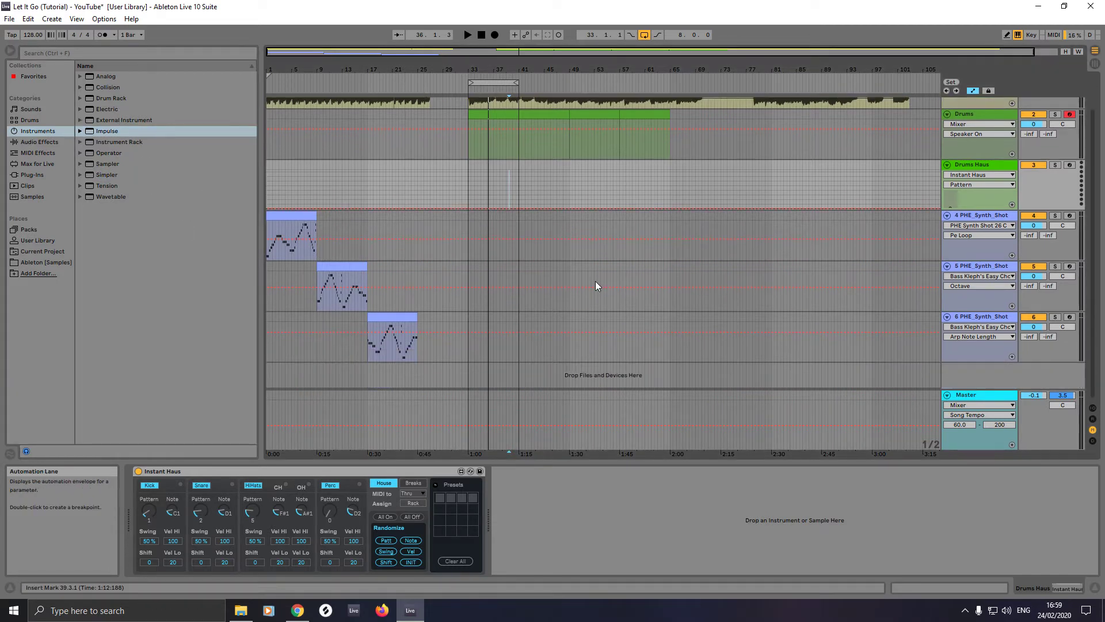
click(948, 165)
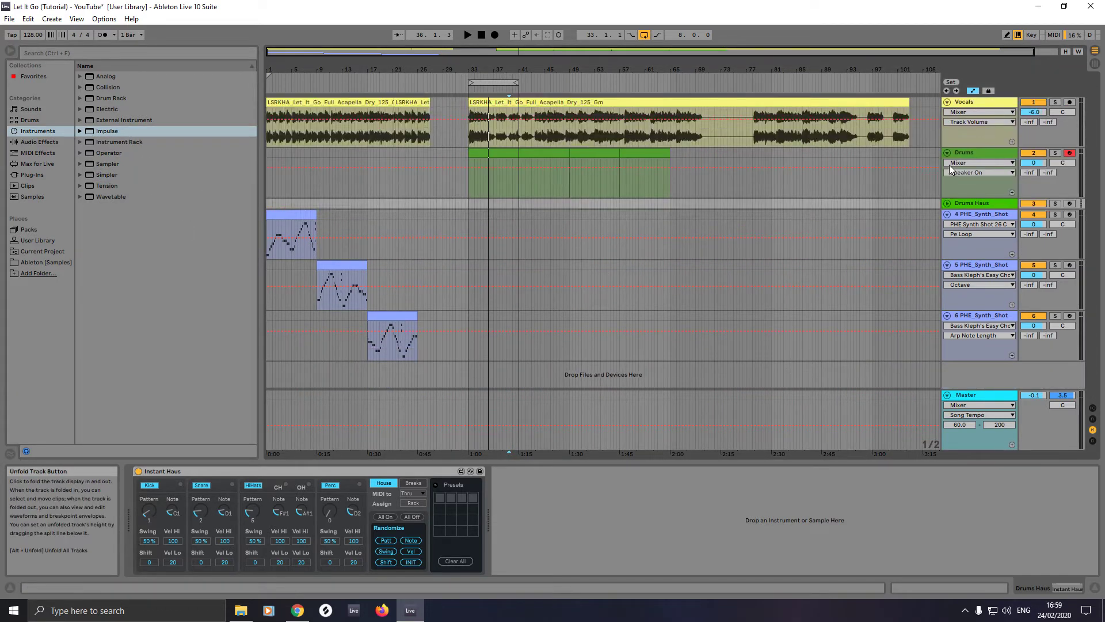
click(948, 153)
click(951, 174)
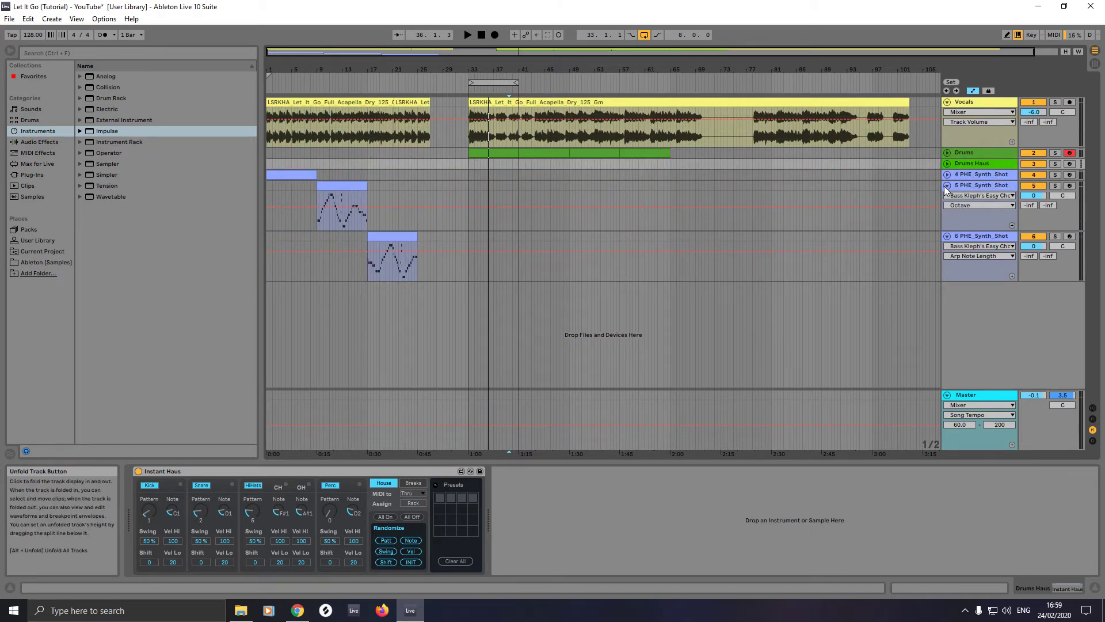
click(948, 184)
click(947, 197)
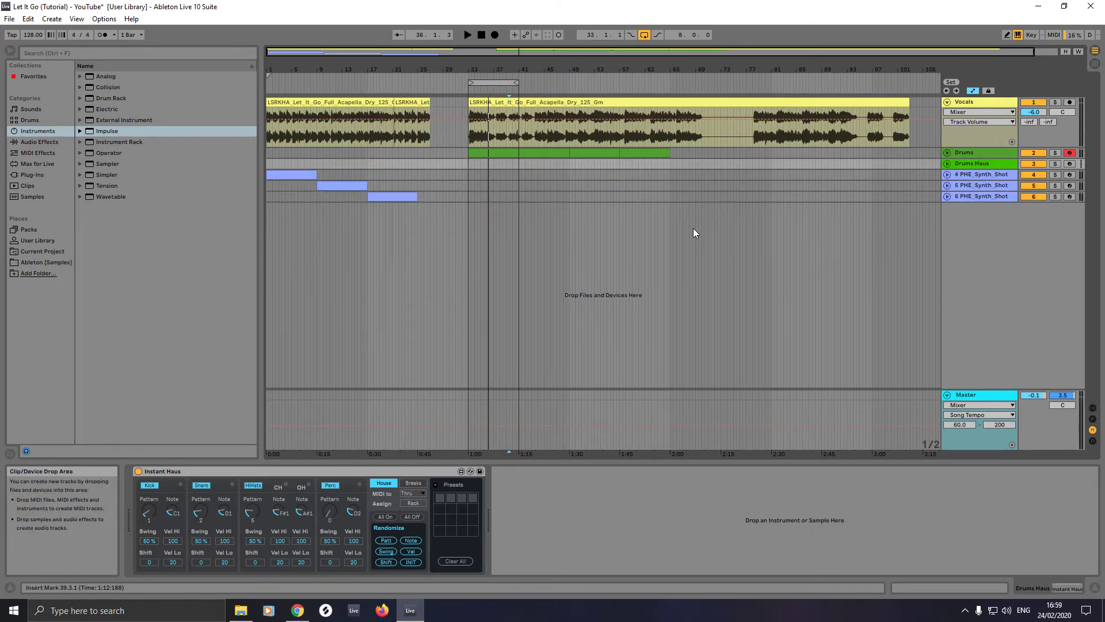
click(101, 130)
drag(284, 213, 315, 236)
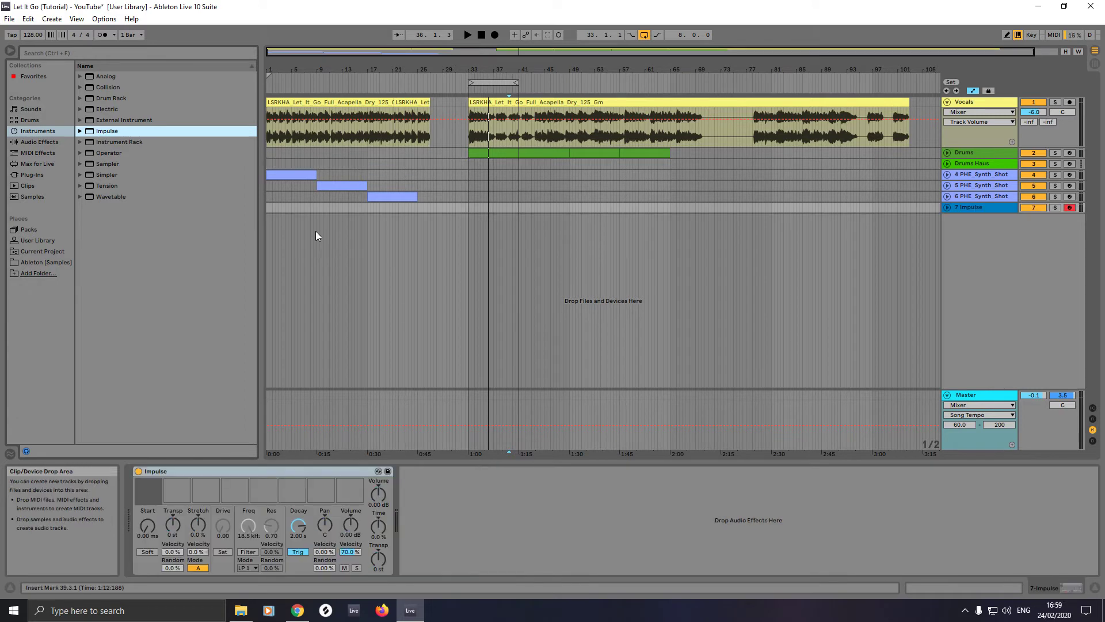
Step: Insert an eight-bar MIDI clip at the start of the Impulse track, loop that range and unfold the track
click(266, 207)
drag(266, 208, 317, 209)
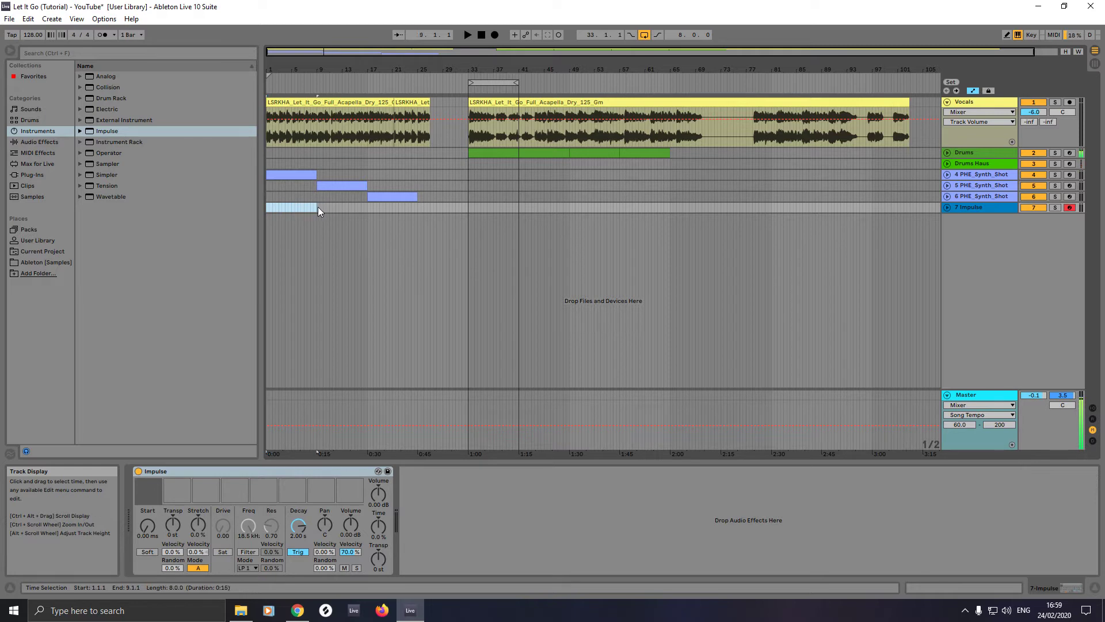
right_click(297, 207)
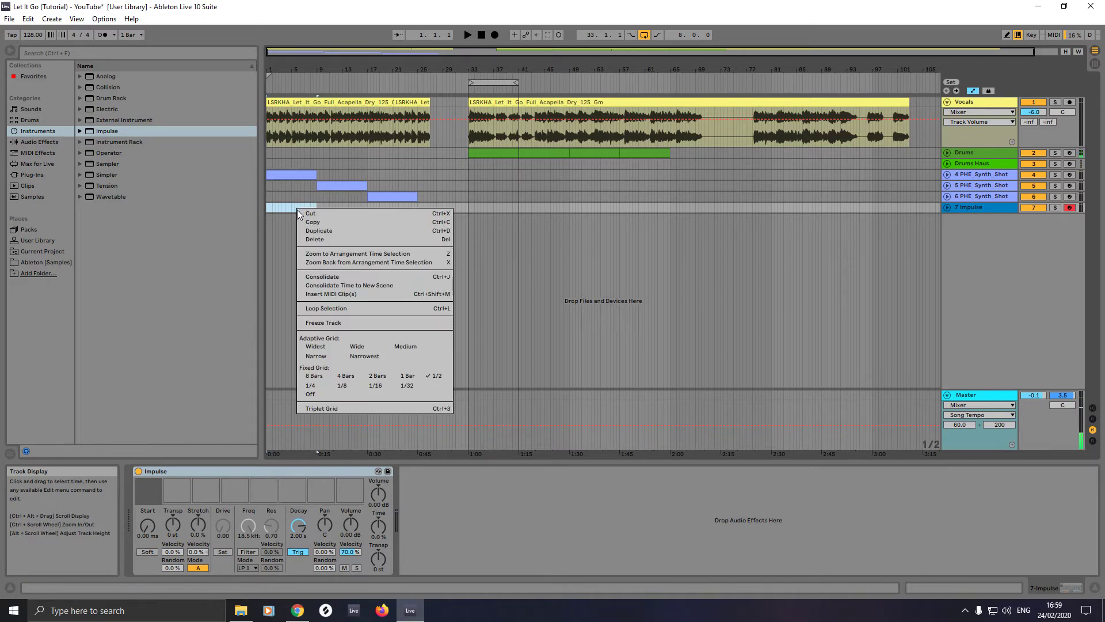
click(326, 294)
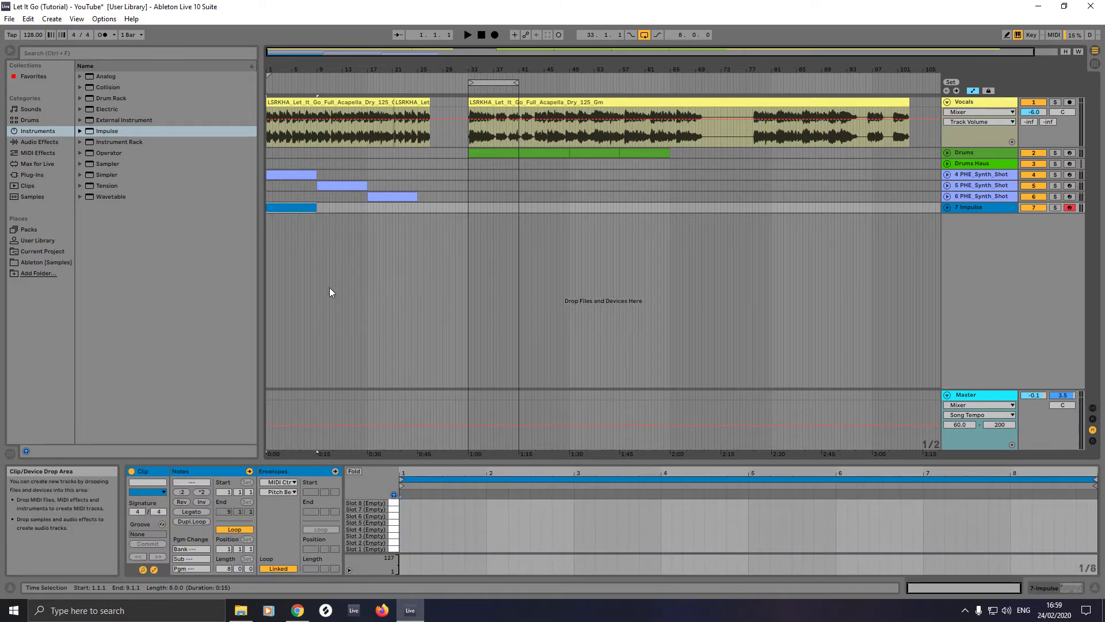
key(ctrl+l)
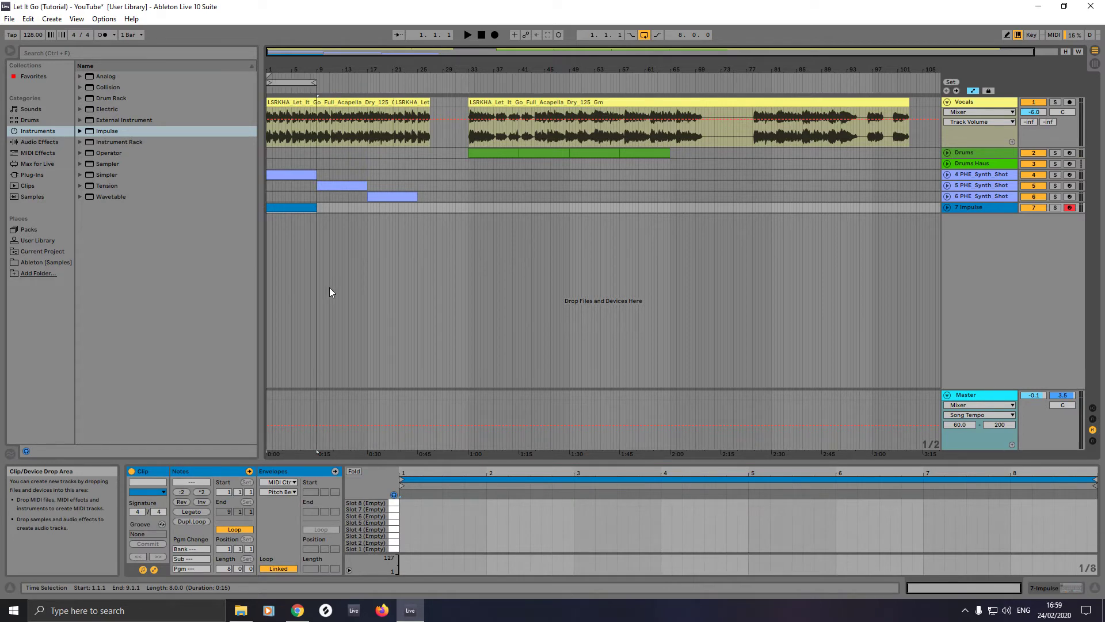
click(947, 208)
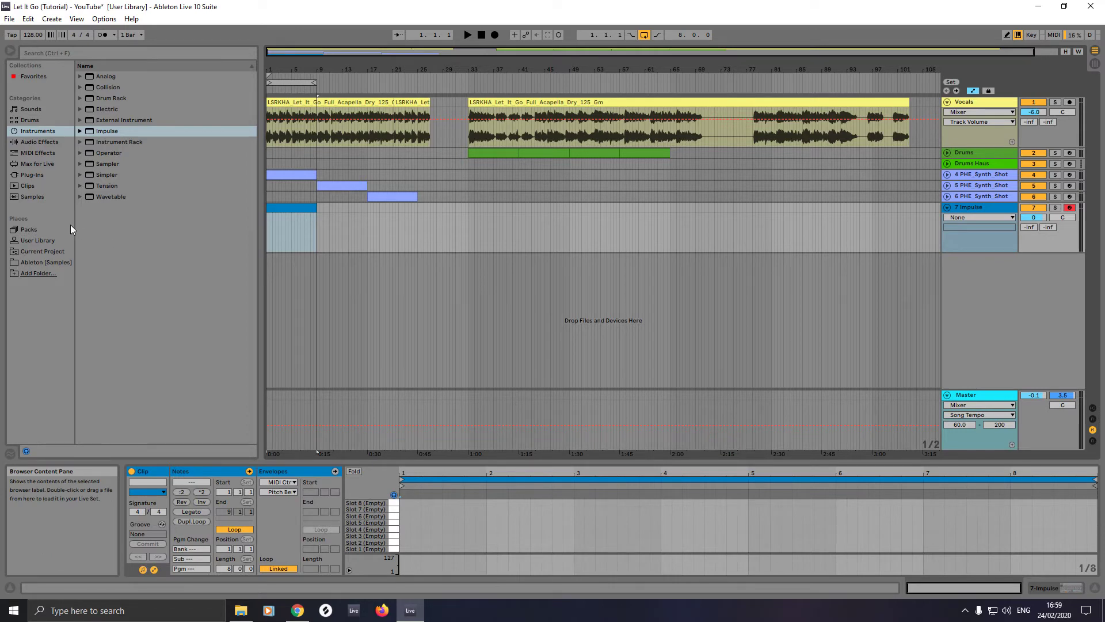
Step: Audition huge snares from the Singomakers EDM Ultra Pack one-shots and load SEU4_Huge_Snare_02.wav into Impulse's first slot
click(38, 263)
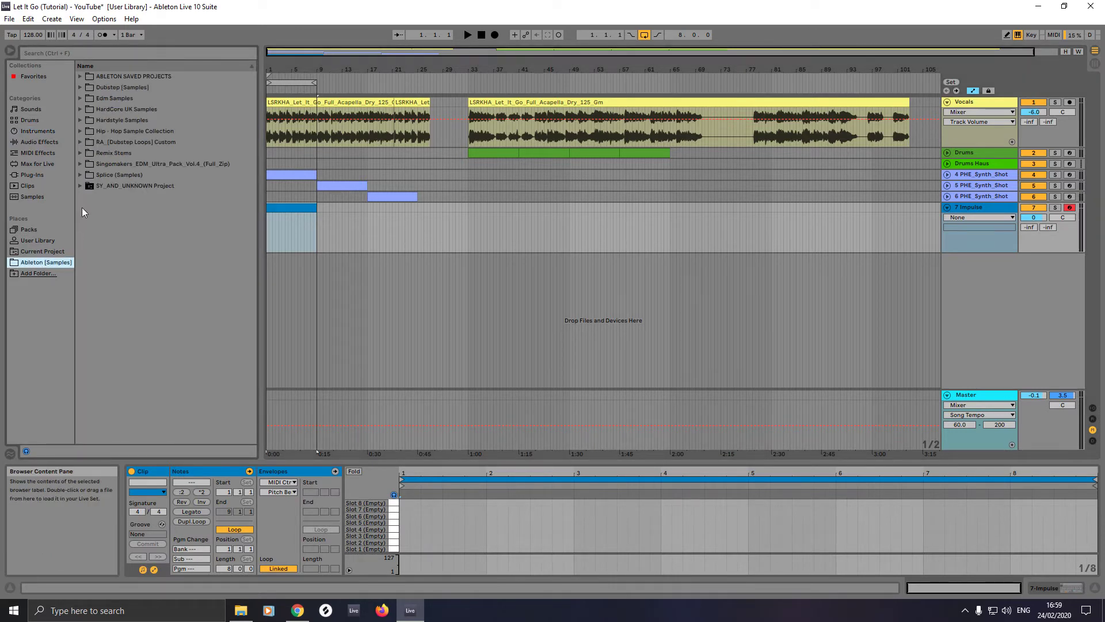
click(81, 164)
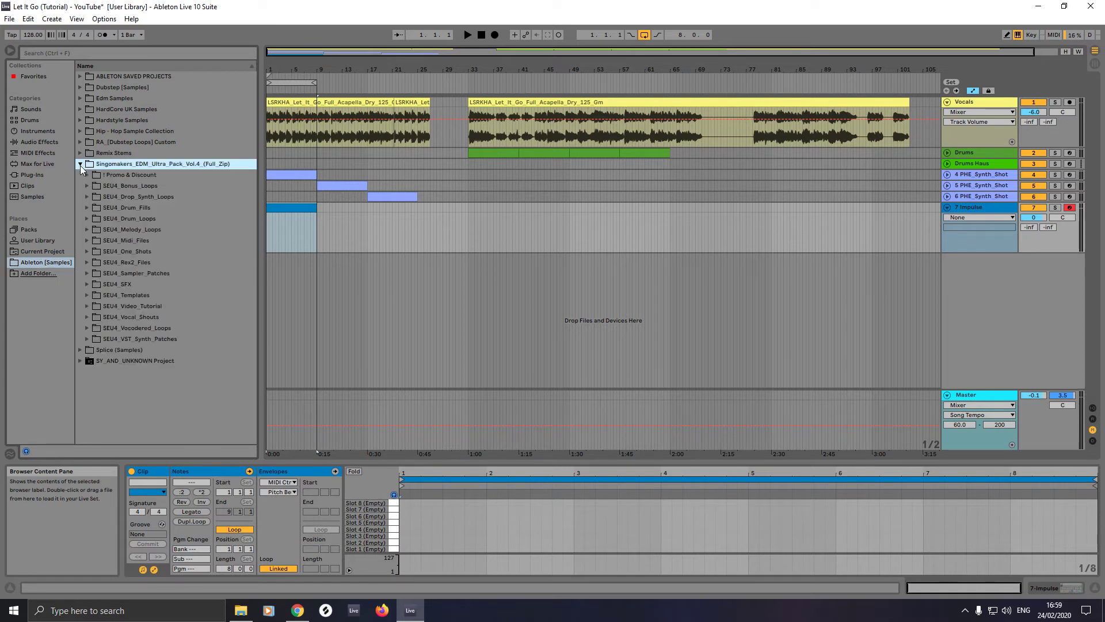
click(87, 251)
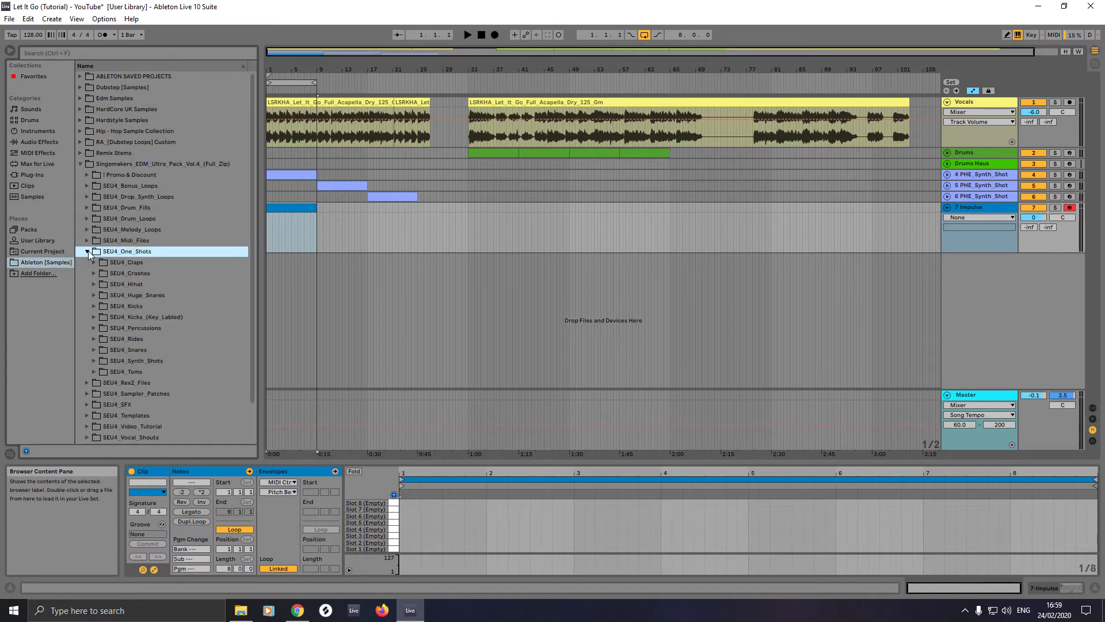
click(94, 305)
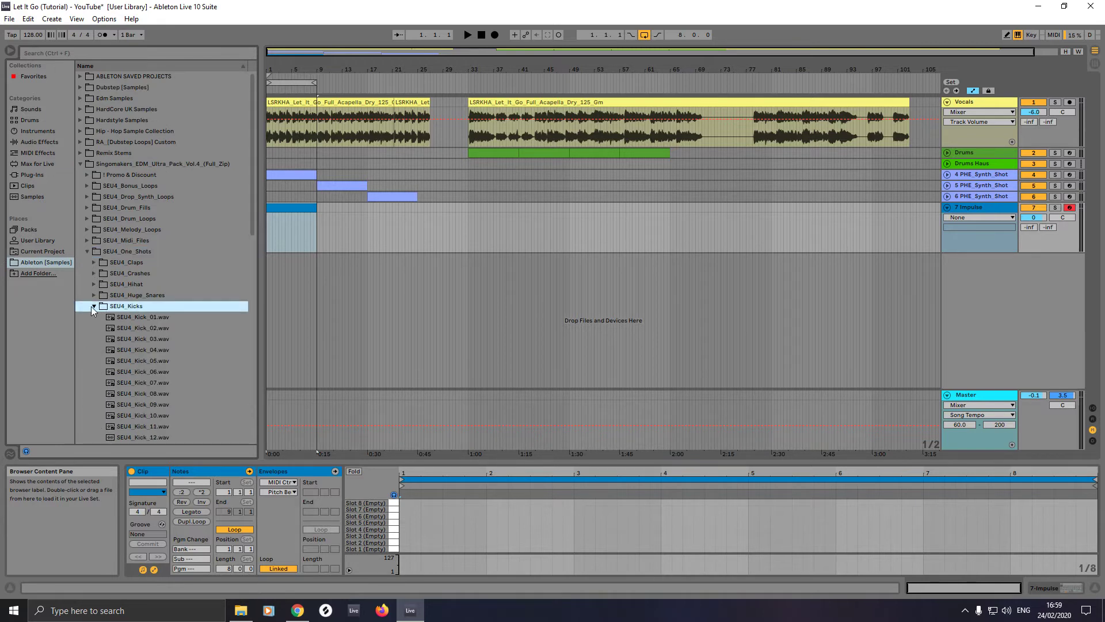
click(92, 306)
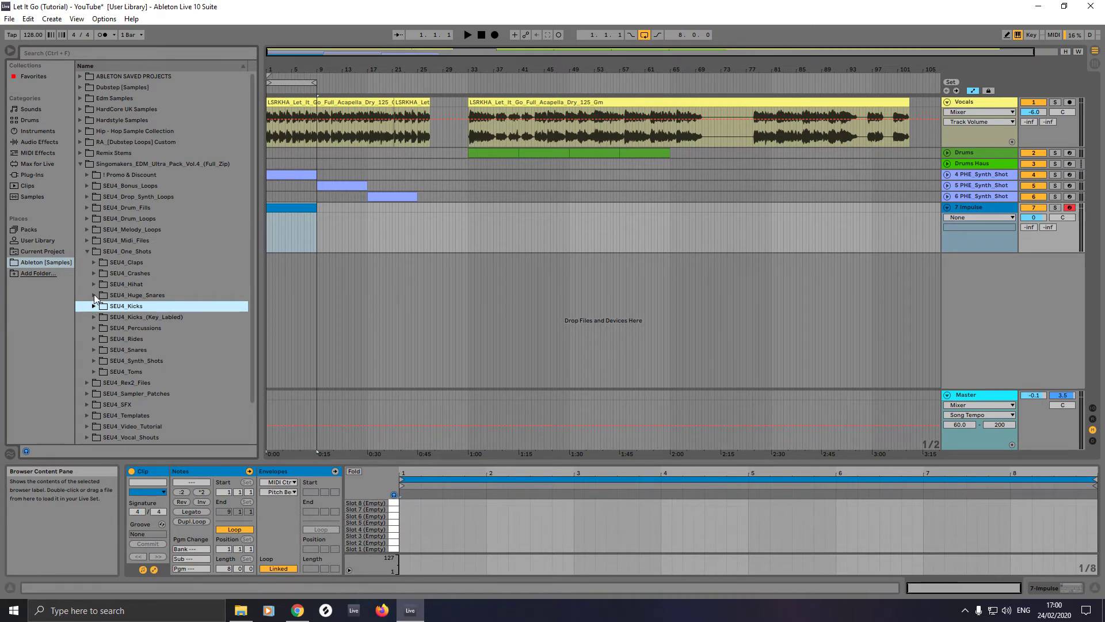
click(94, 295)
click(145, 306)
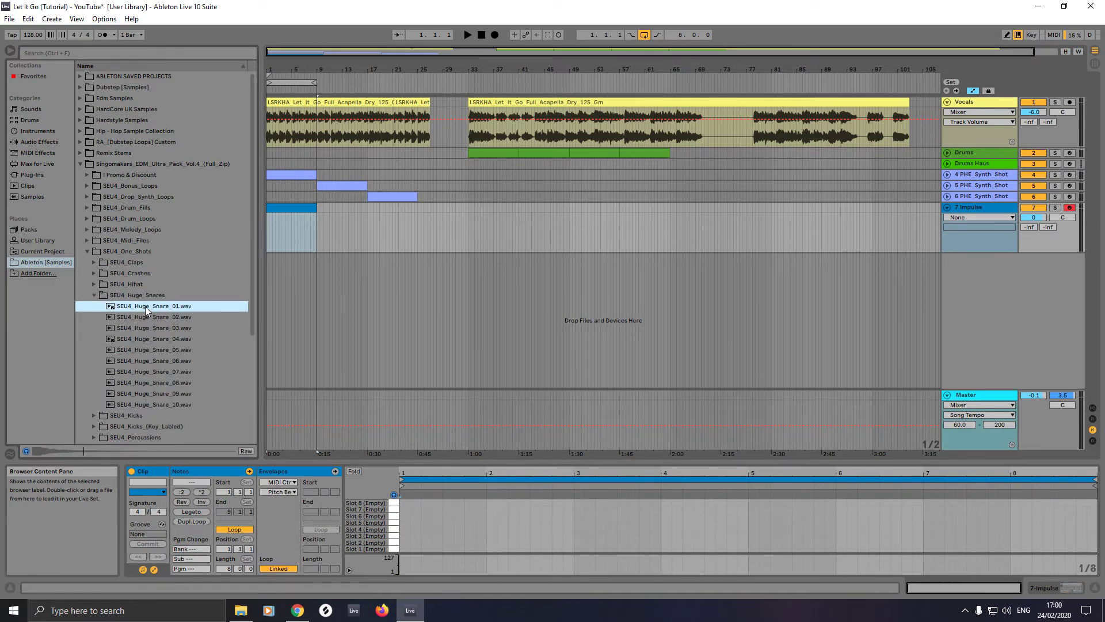
click(143, 318)
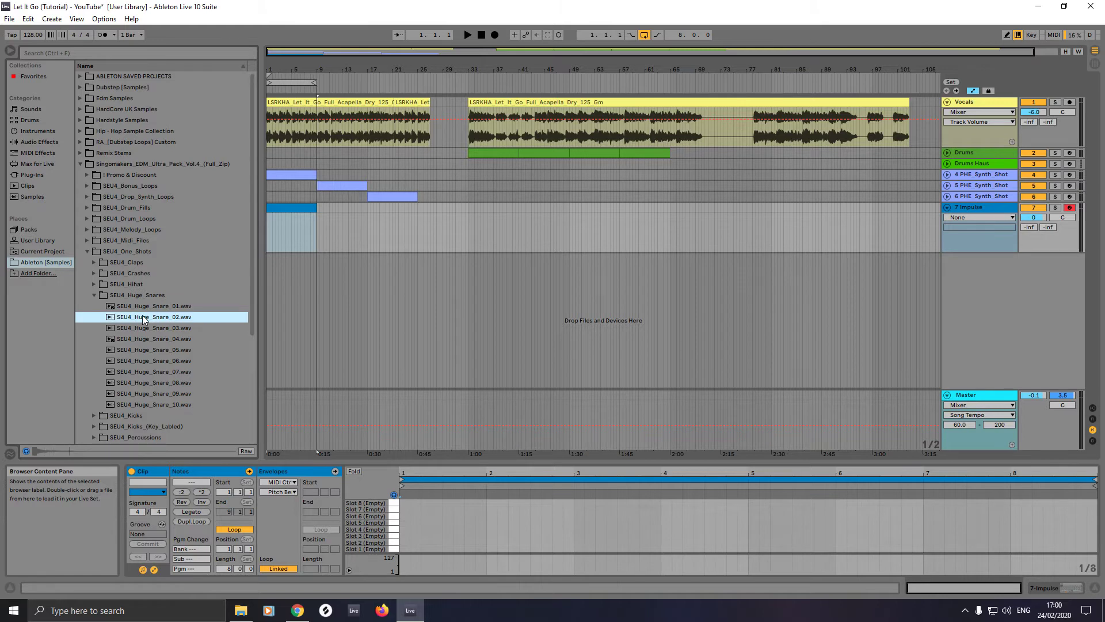
click(286, 207)
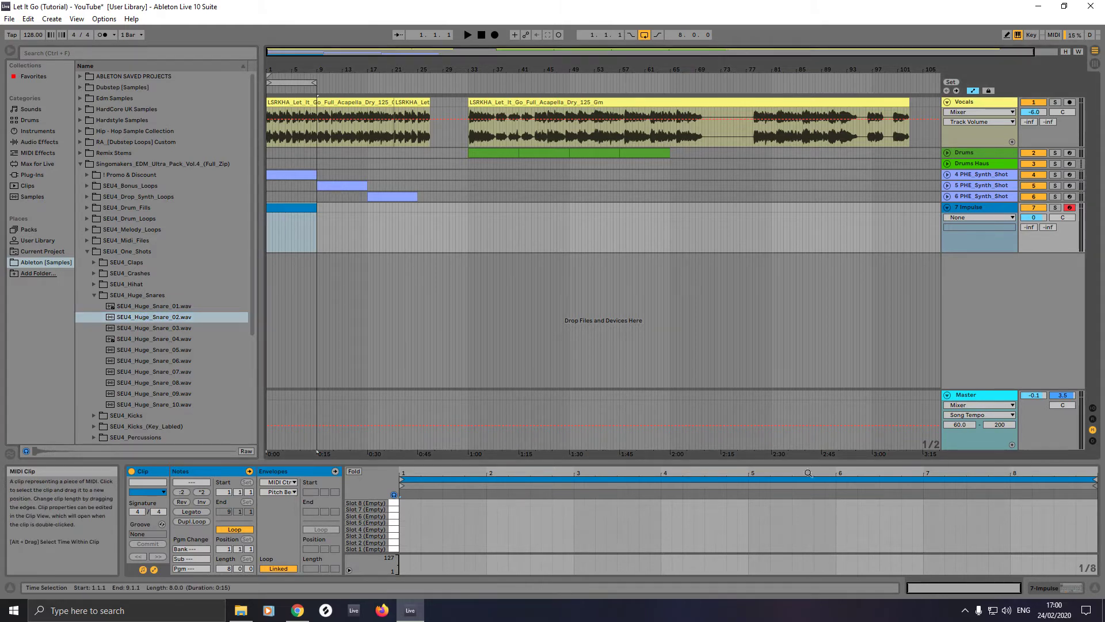
click(1095, 583)
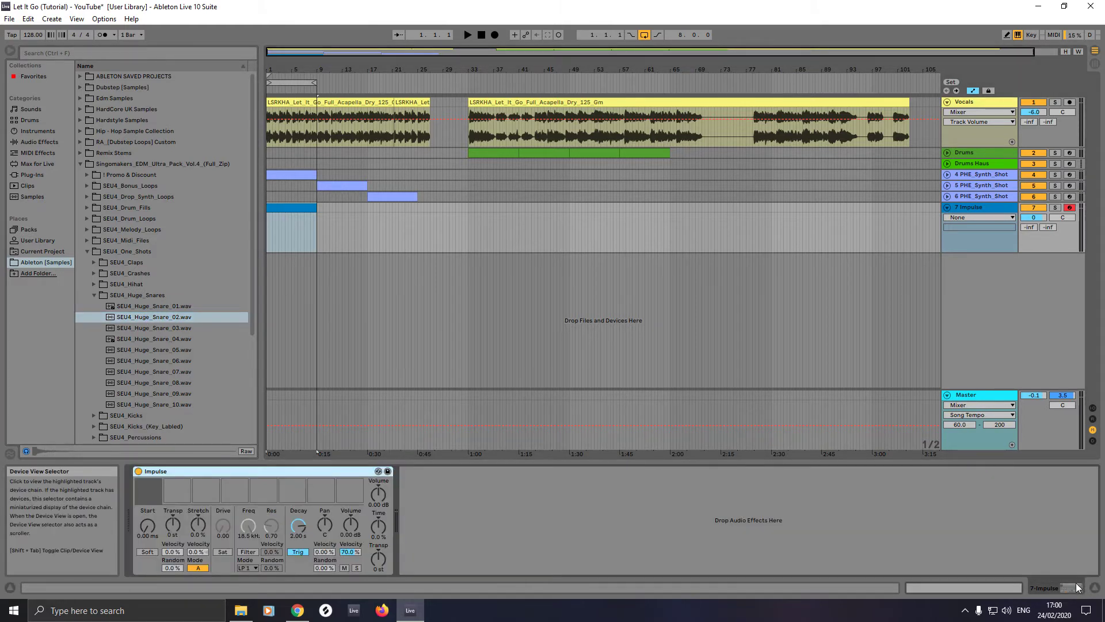
click(146, 317)
drag(146, 338, 148, 489)
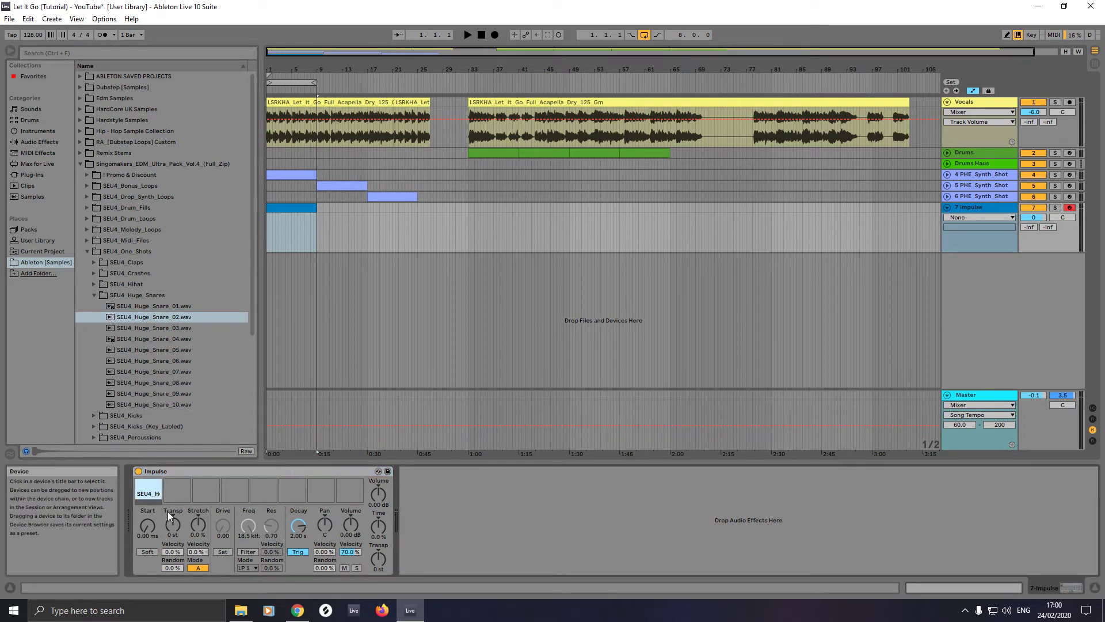
Step: Set the snare slot's Decay to 1.50 s in Impulse and audition the sample
click(148, 482)
drag(301, 528, 301, 530)
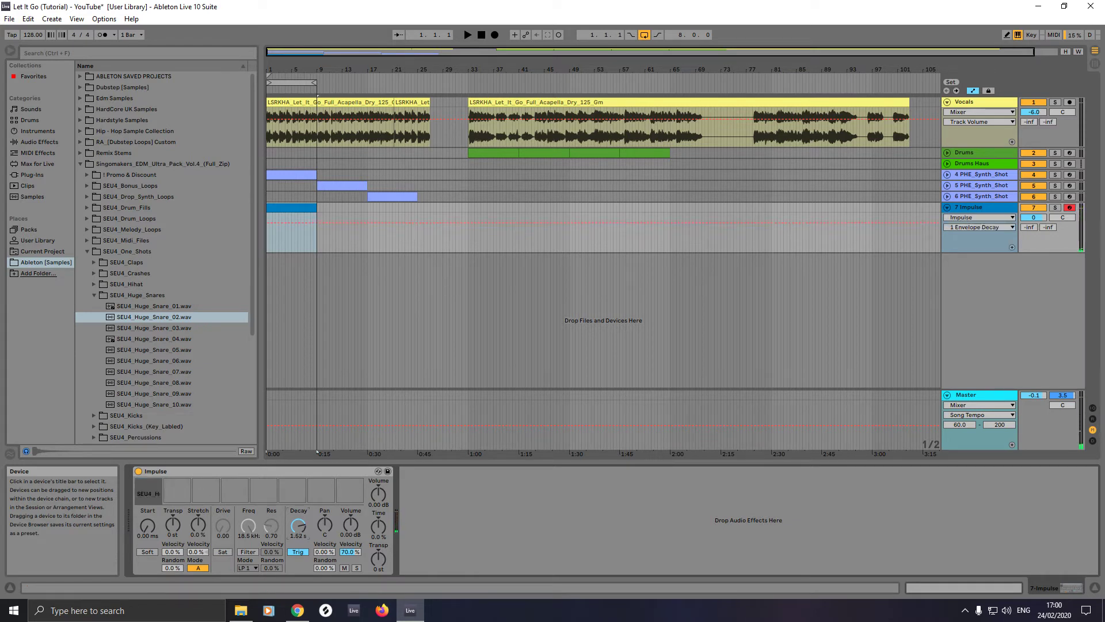
click(147, 482)
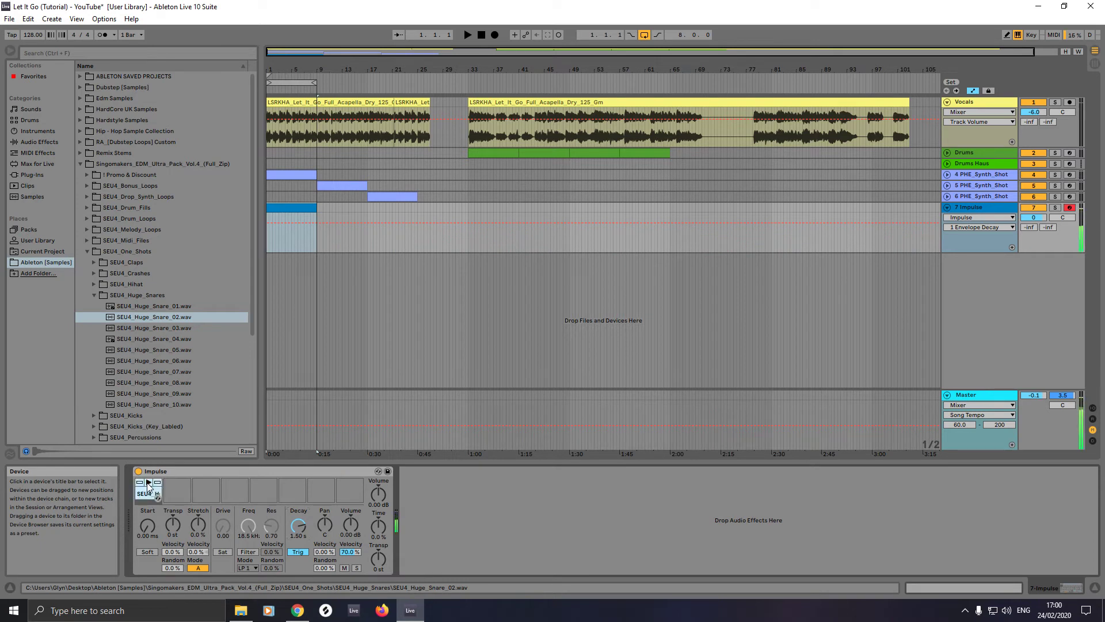
Step: Move the eight-bar Impulse clip so that it starts at bar 17, beneath the 6 PHE_Synth_Shot clip
click(290, 209)
drag(290, 209, 403, 212)
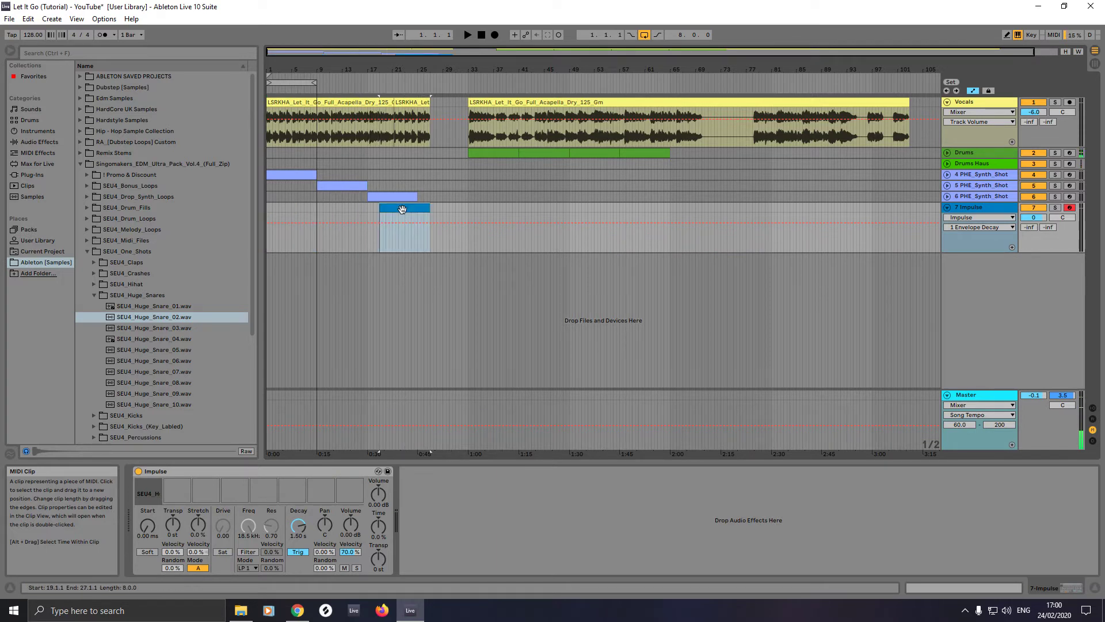
drag(402, 208, 390, 209)
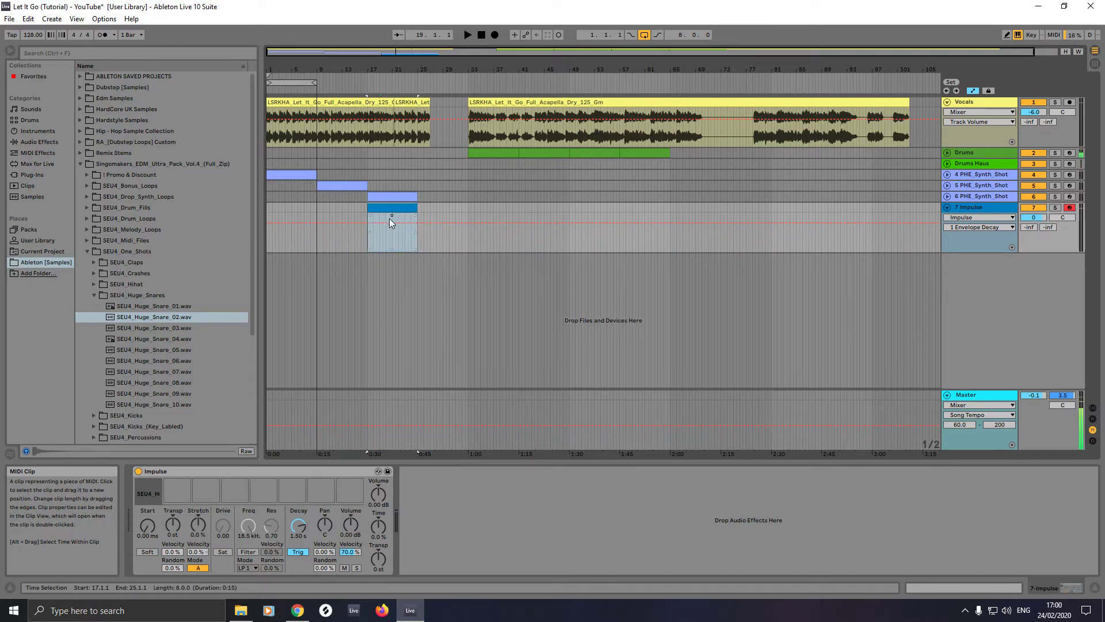
Step: In an enlarged note editor for the Impulse clip, set the grid to 1/16 and draw snare notes at 8.4.1 and 8.3.1
click(966, 585)
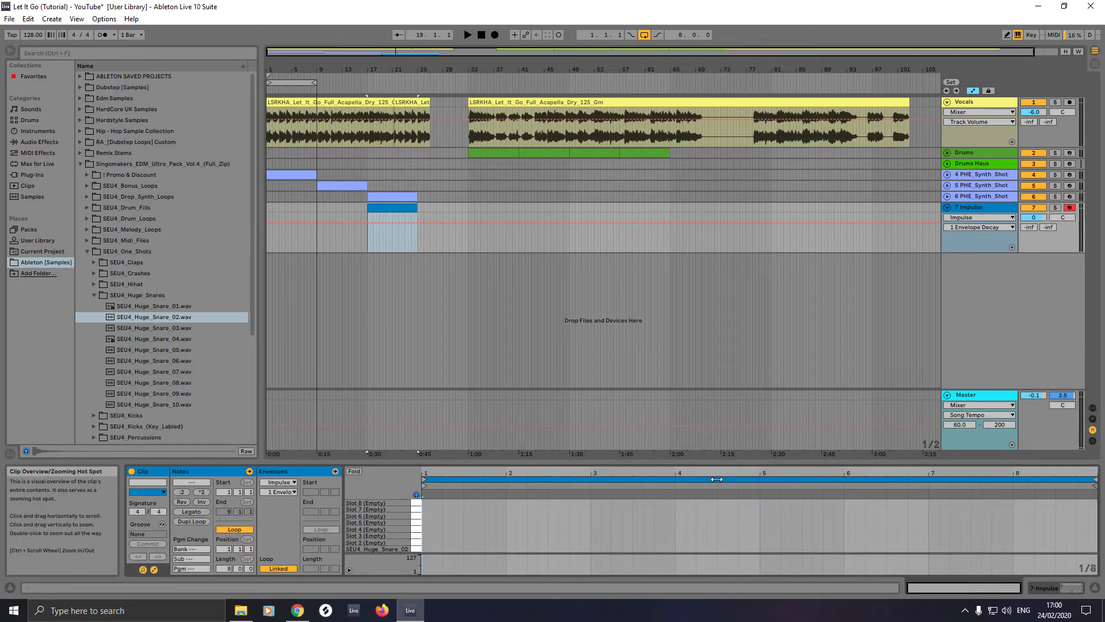
drag(719, 462, 719, 324)
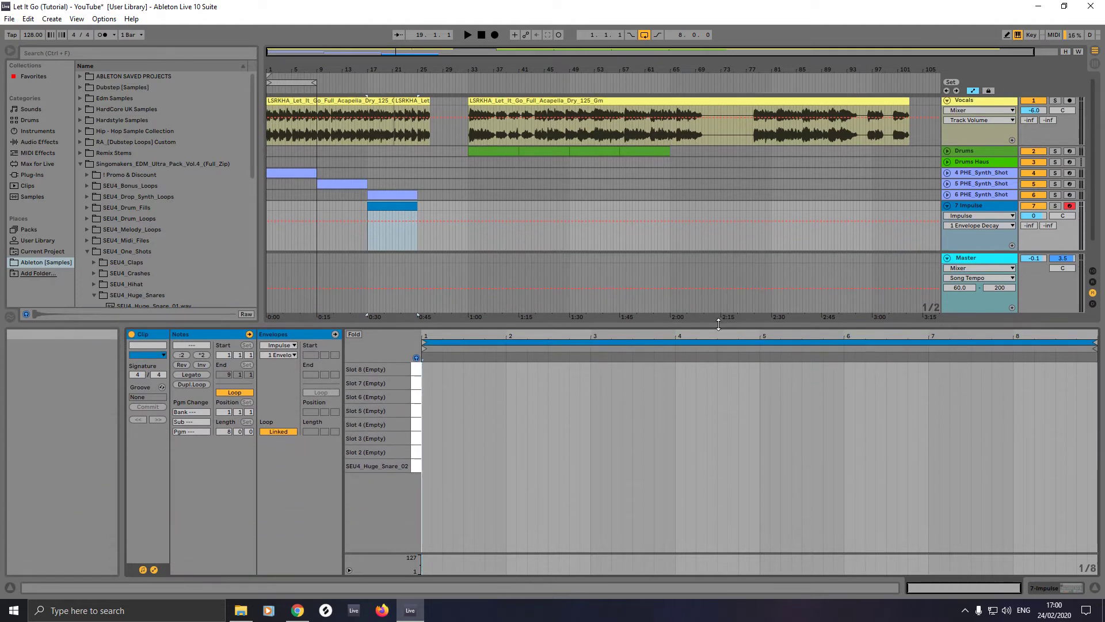
right_click(628, 416)
click(708, 377)
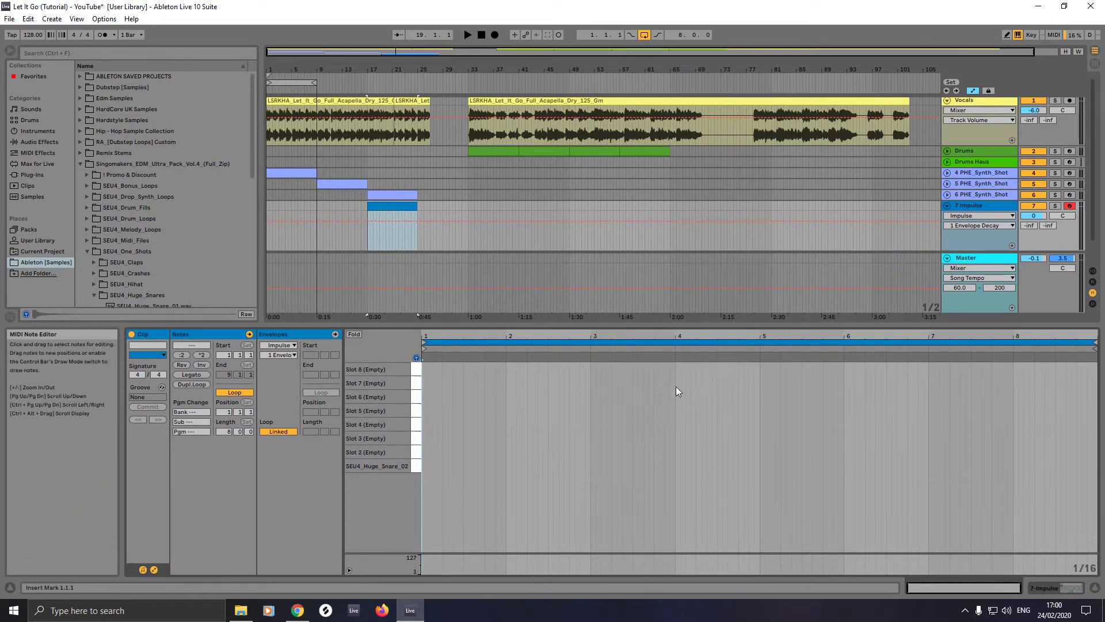
key(b)
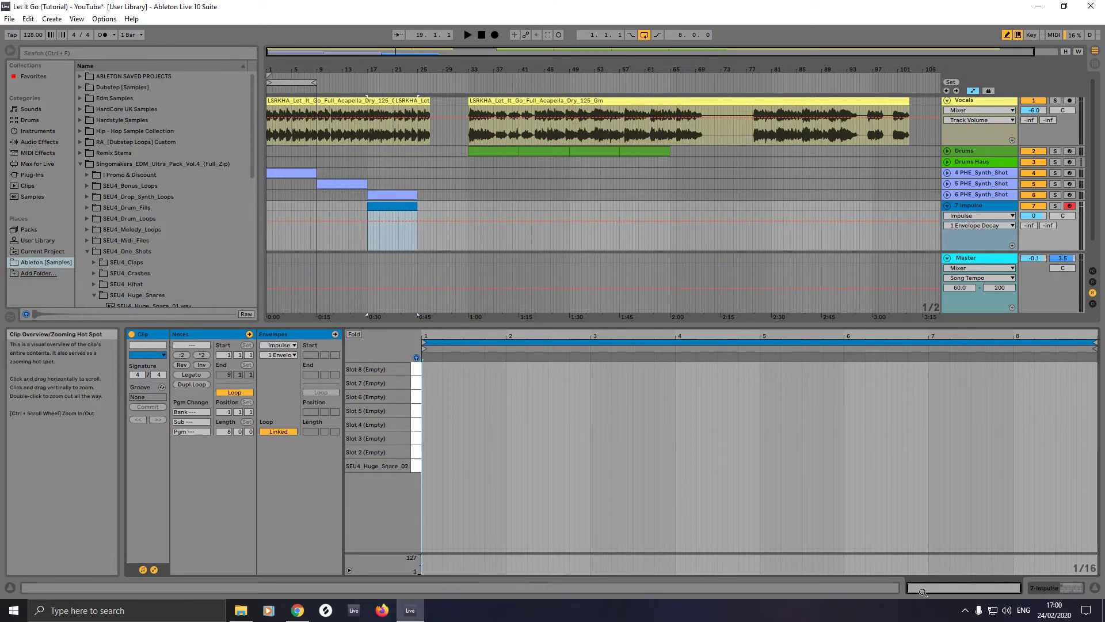
click(1080, 467)
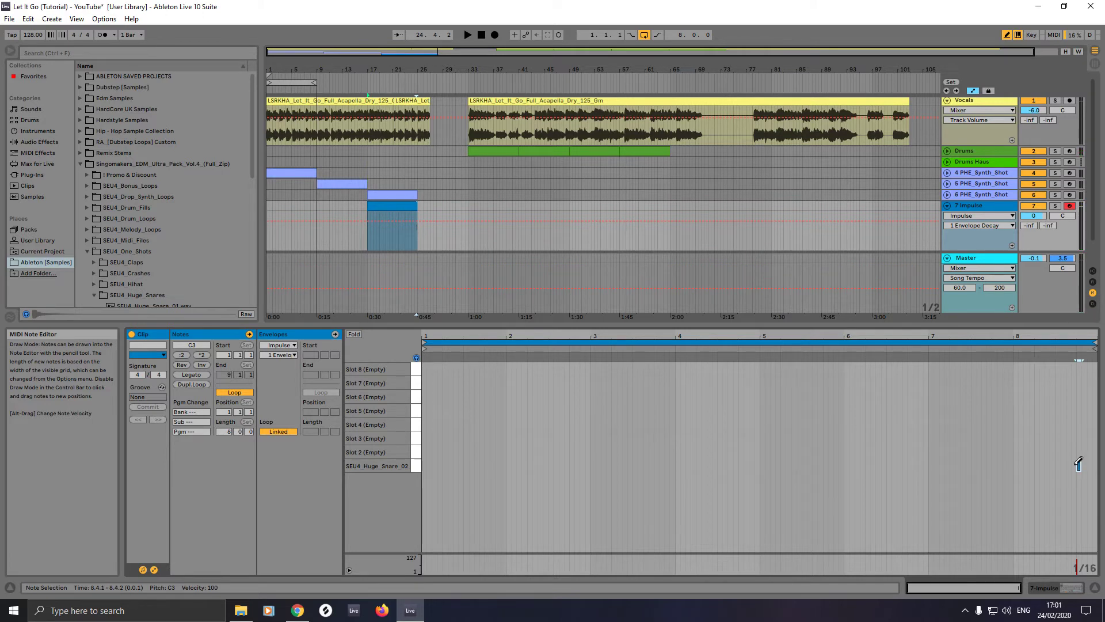
click(1059, 465)
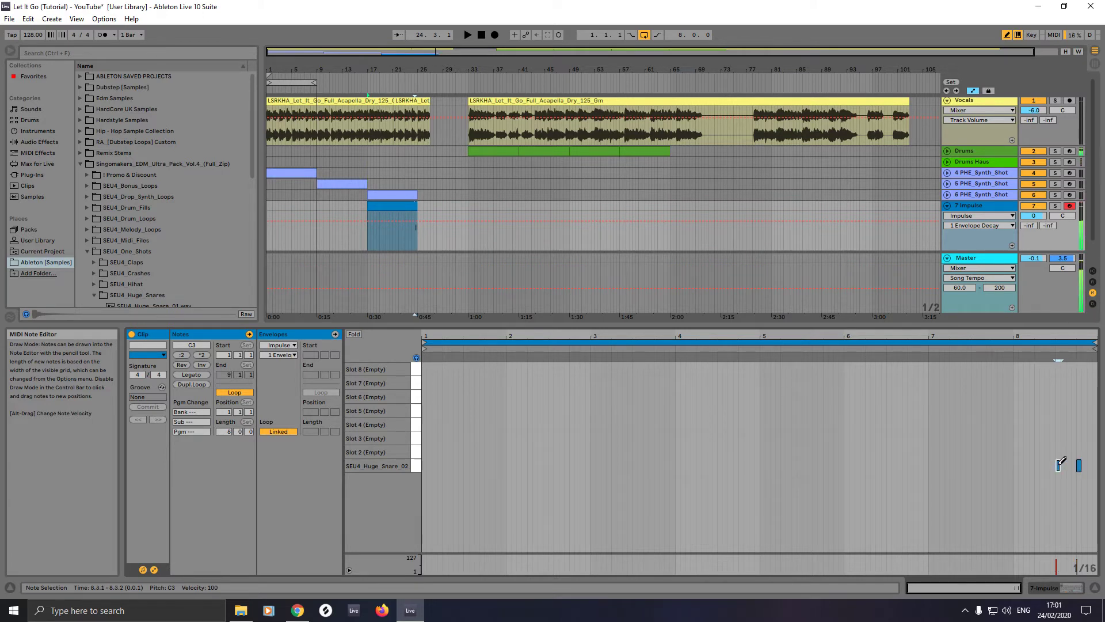
Step: Set the note grid to 1/32 and draw a continuous run of snare notes from 8.1.1 to 8.3.1
right_click(1042, 466)
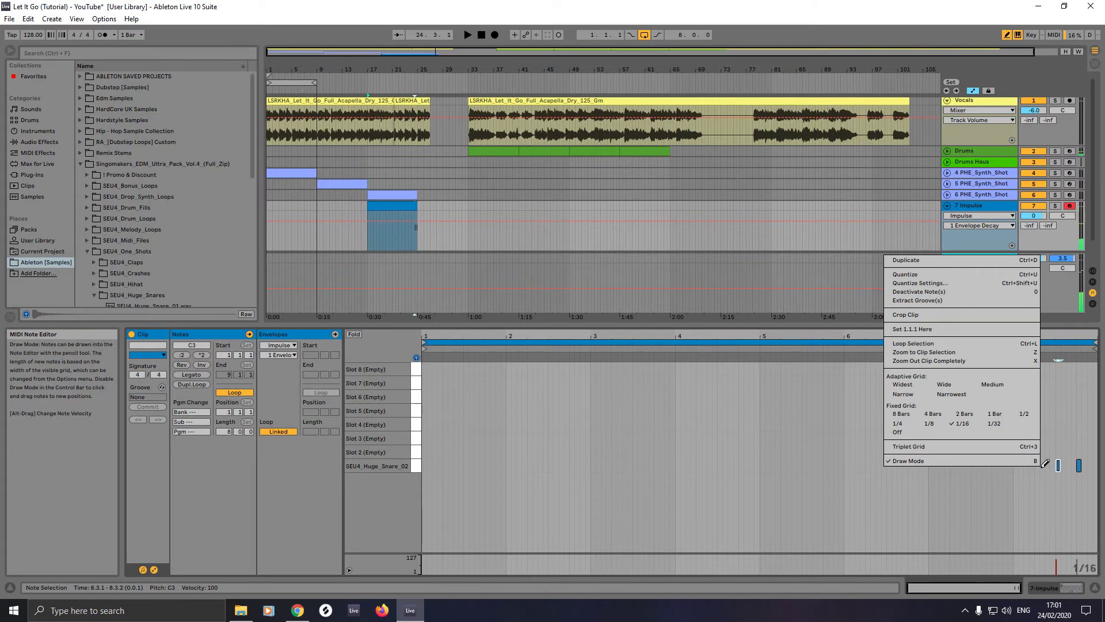
click(992, 423)
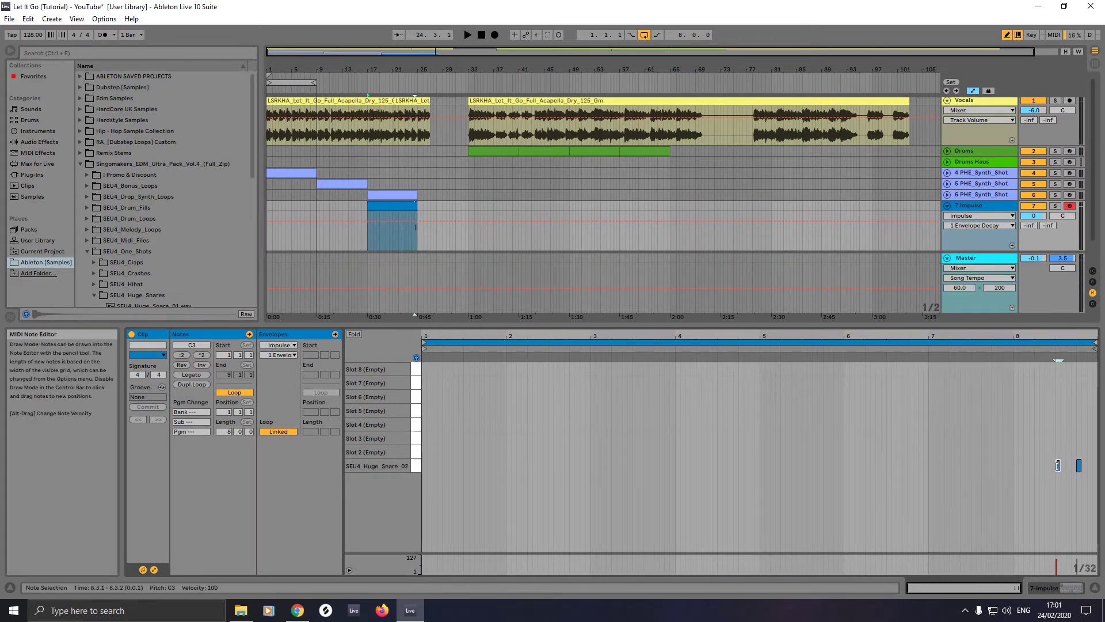
drag(1058, 465, 1017, 460)
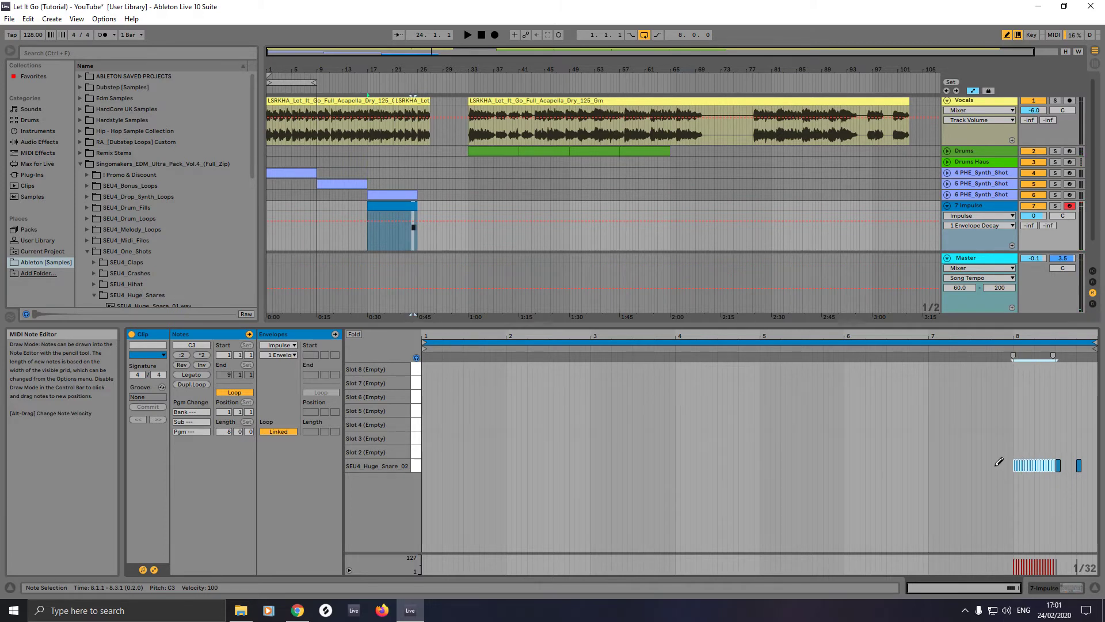
Step: Set the note grid to 1/16 and draw snare notes an eighth note apart from 7.4.3 back to 6.3.1
right_click(999, 458)
click(924, 430)
click(1006, 464)
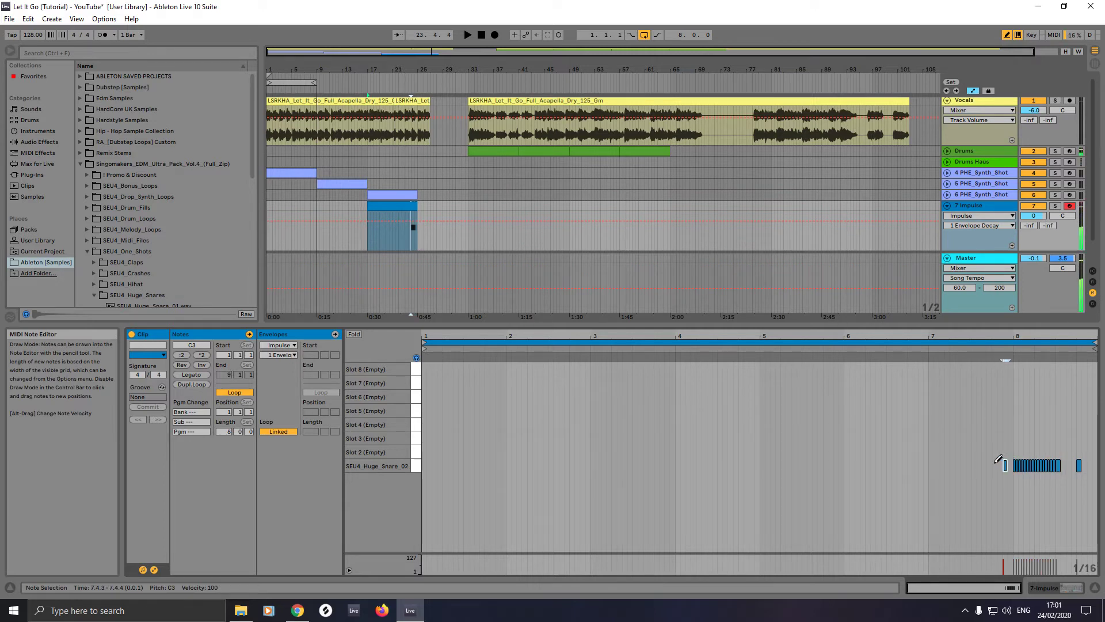
click(995, 464)
click(983, 464)
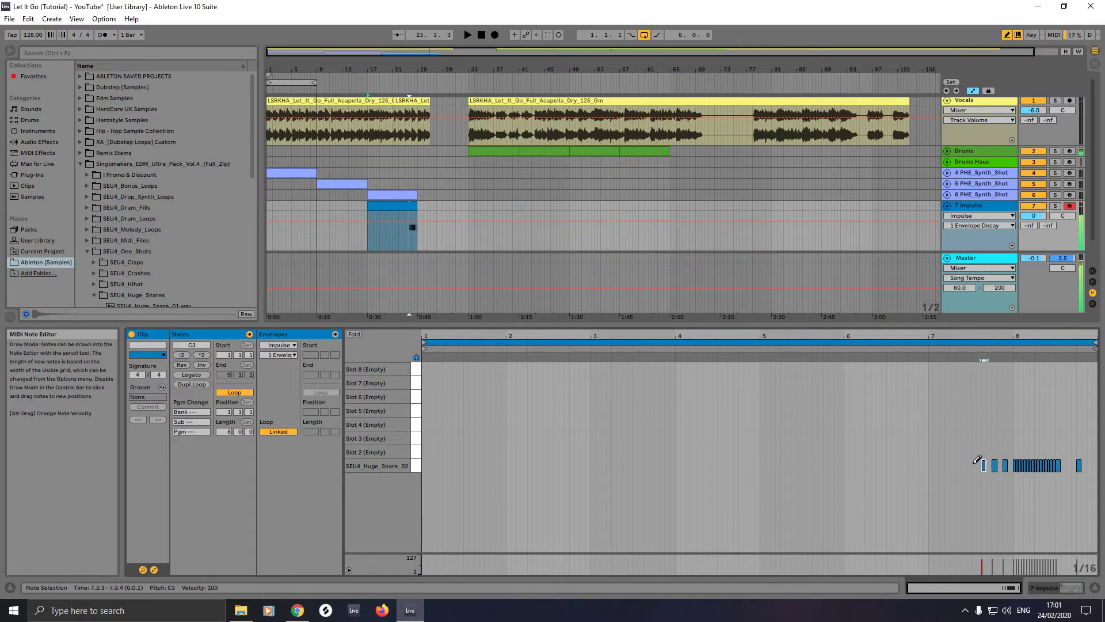
click(974, 464)
click(964, 464)
click(953, 464)
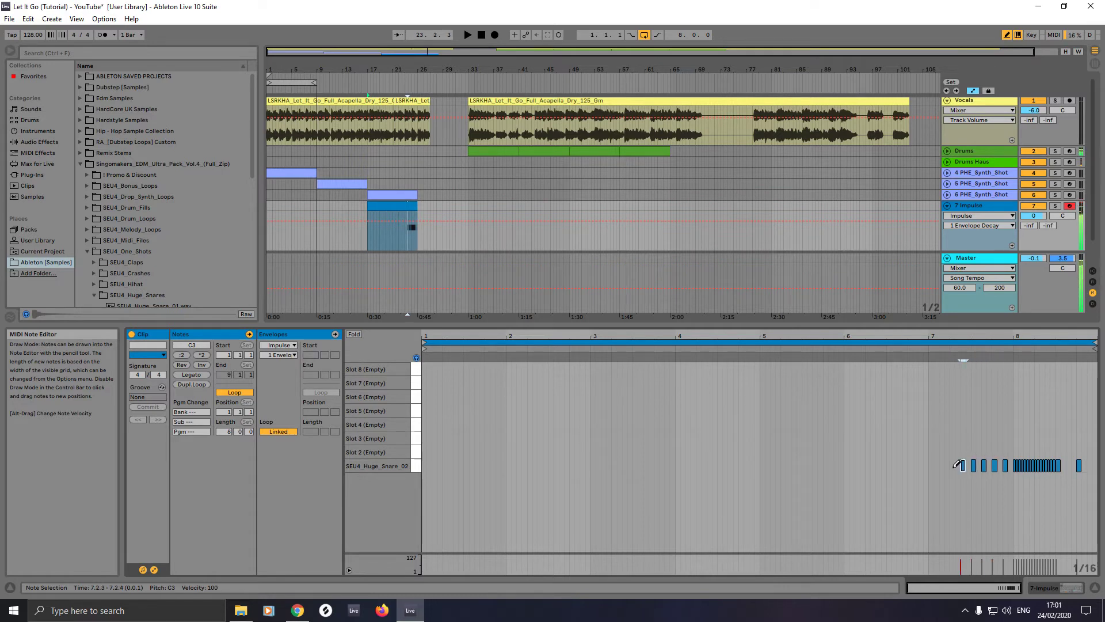
click(942, 464)
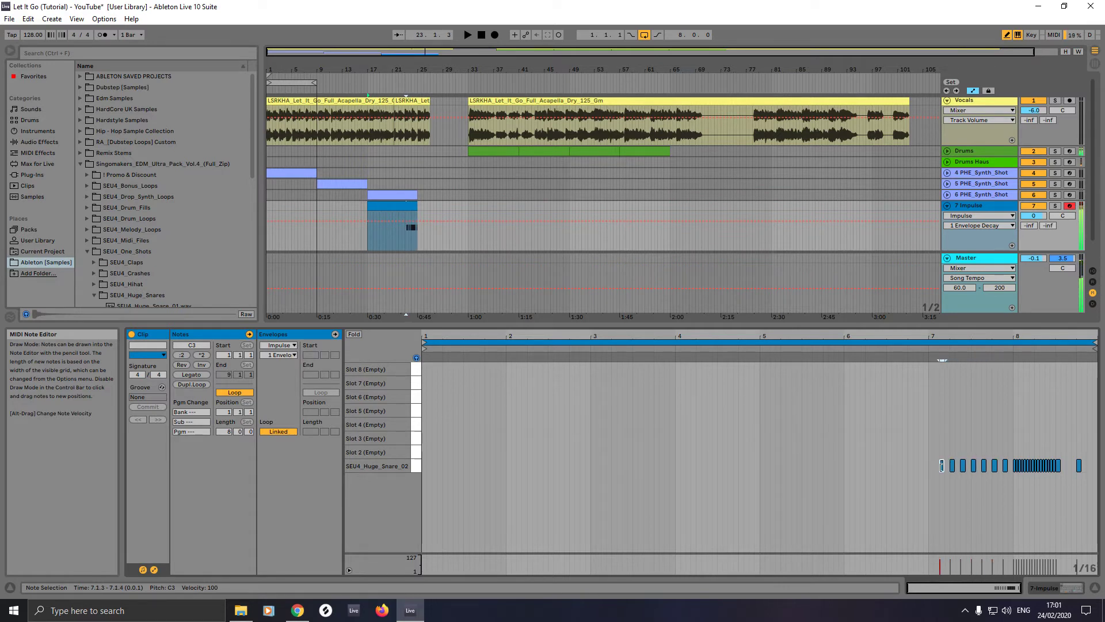
click(930, 464)
click(920, 465)
click(911, 465)
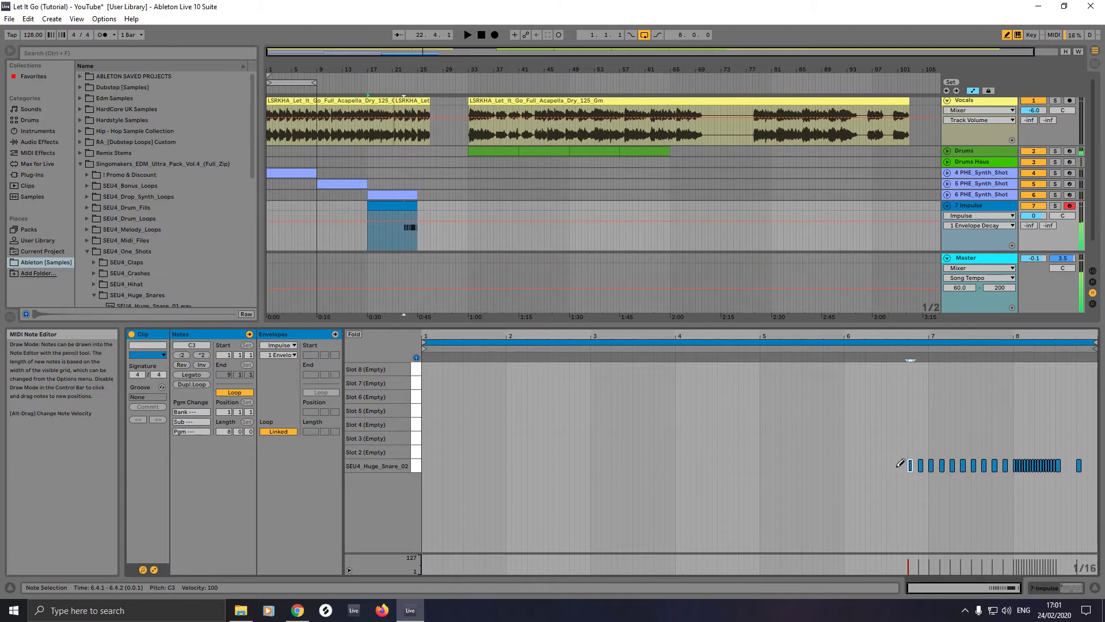
click(901, 465)
click(890, 465)
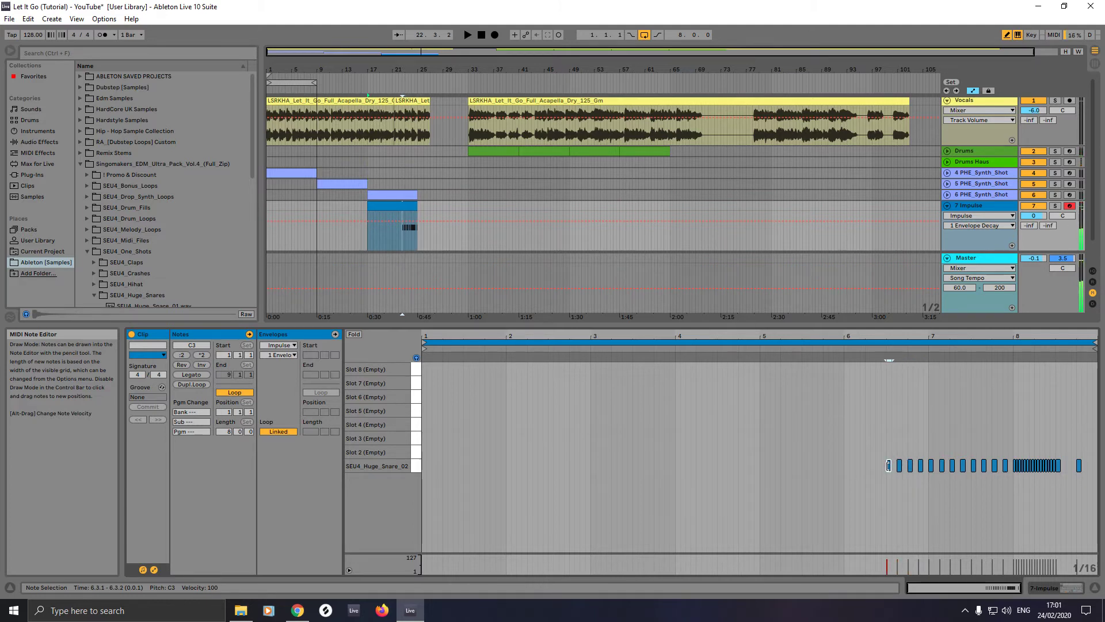
Step: Draw snare notes three sixteenths apart from 6.2.2 back to 4.2.4
click(872, 465)
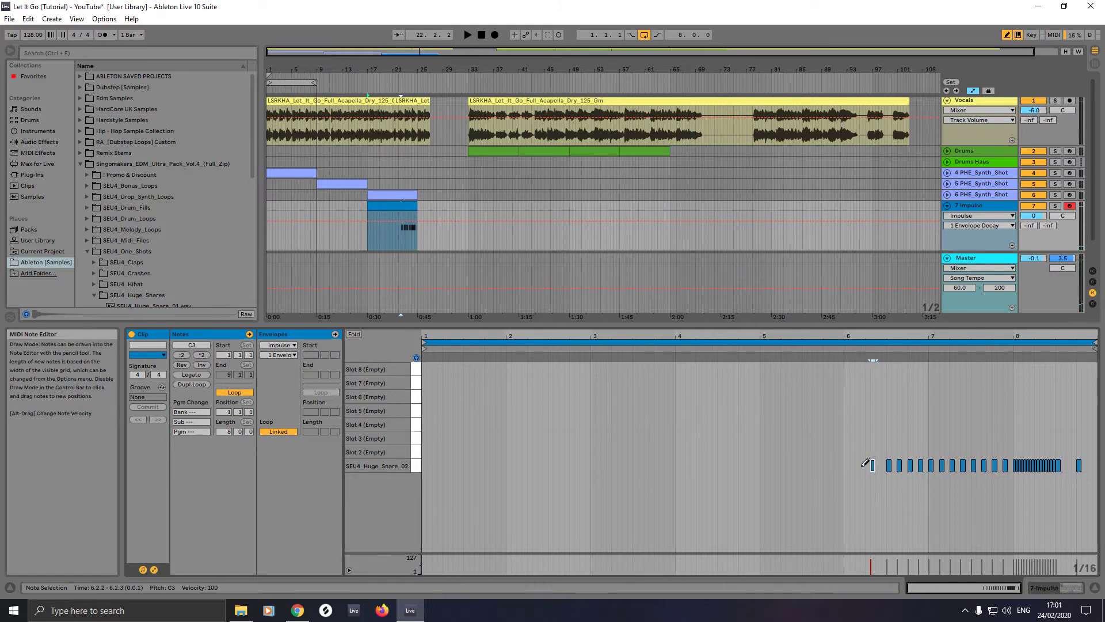
click(858, 465)
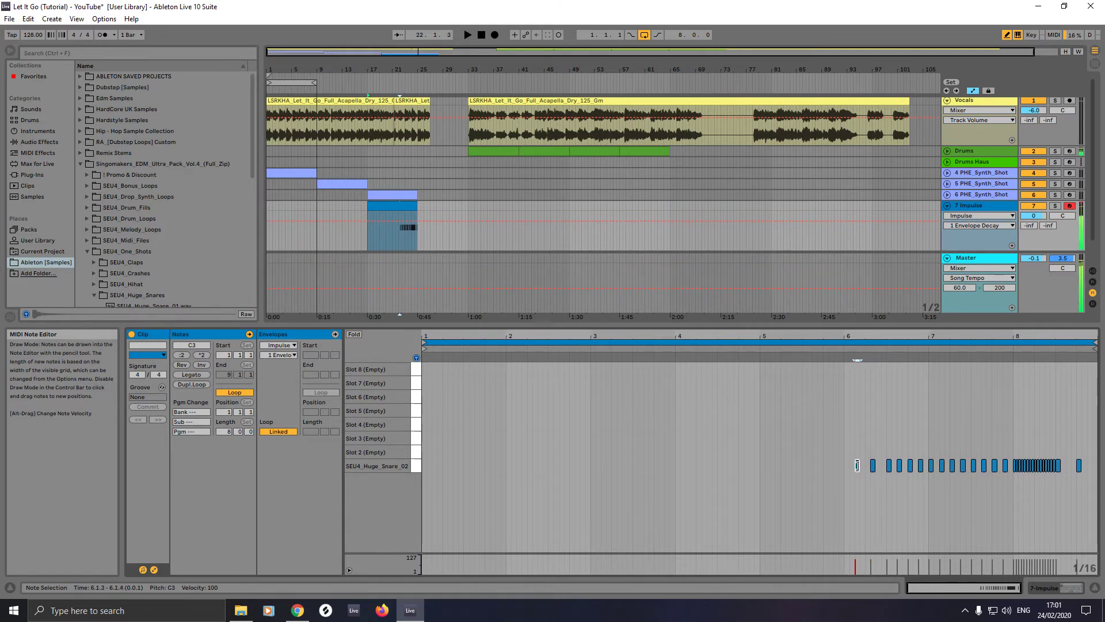
click(841, 465)
click(826, 465)
click(810, 465)
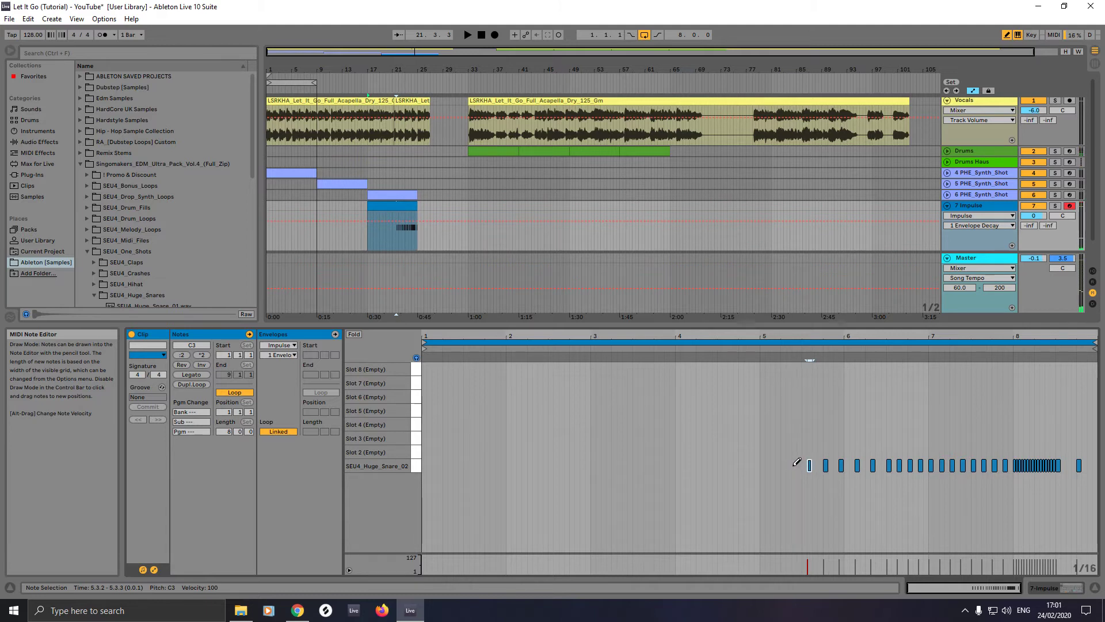
click(794, 465)
click(778, 465)
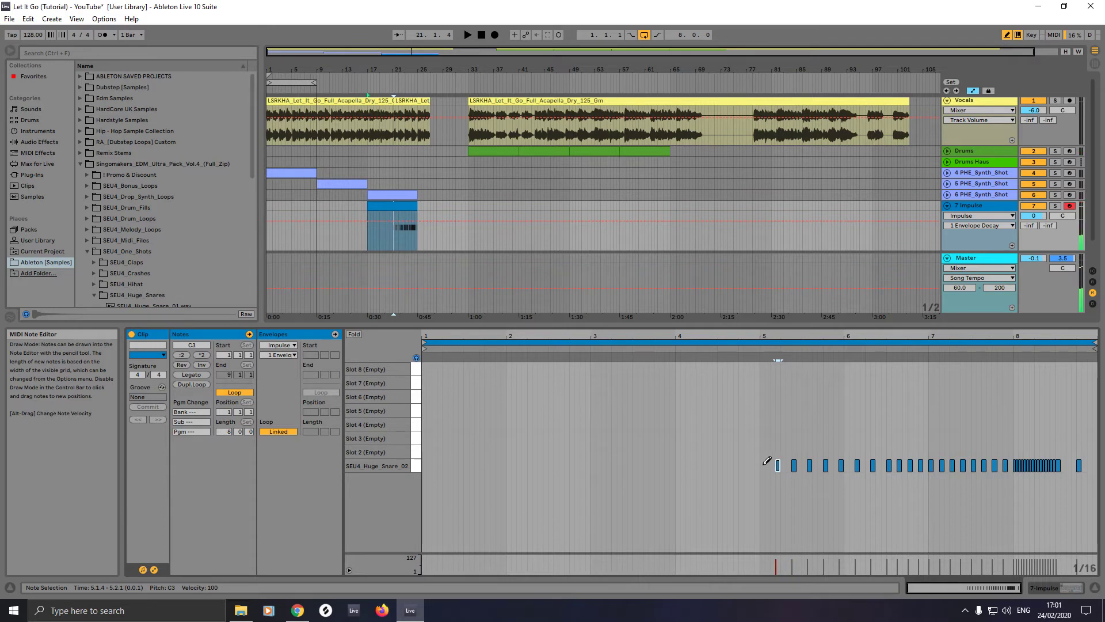
click(762, 465)
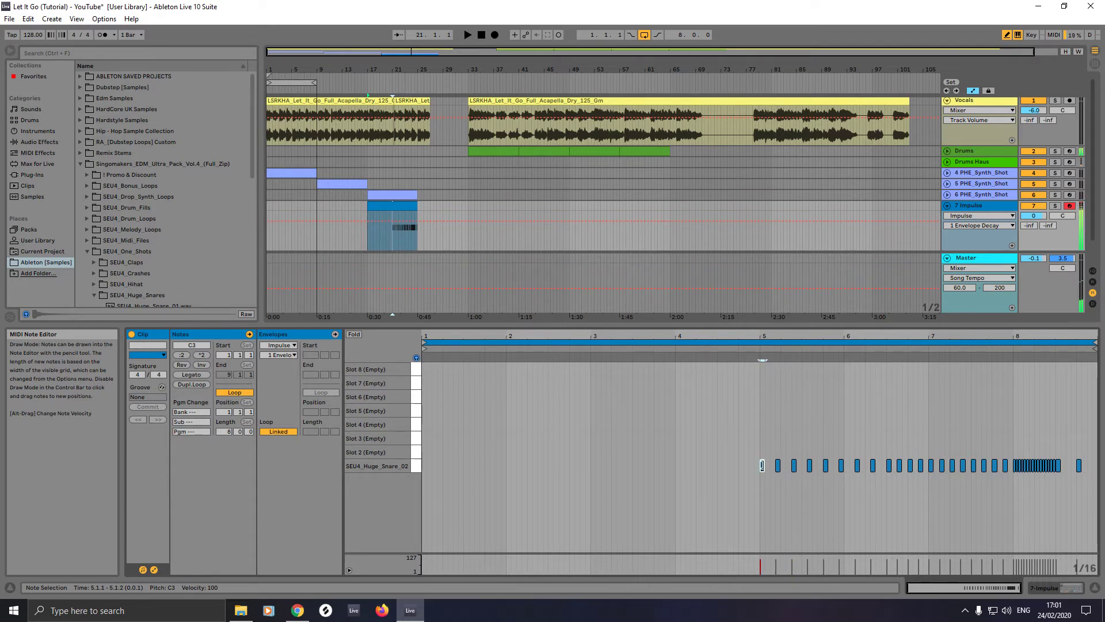
click(751, 466)
click(752, 465)
click(746, 465)
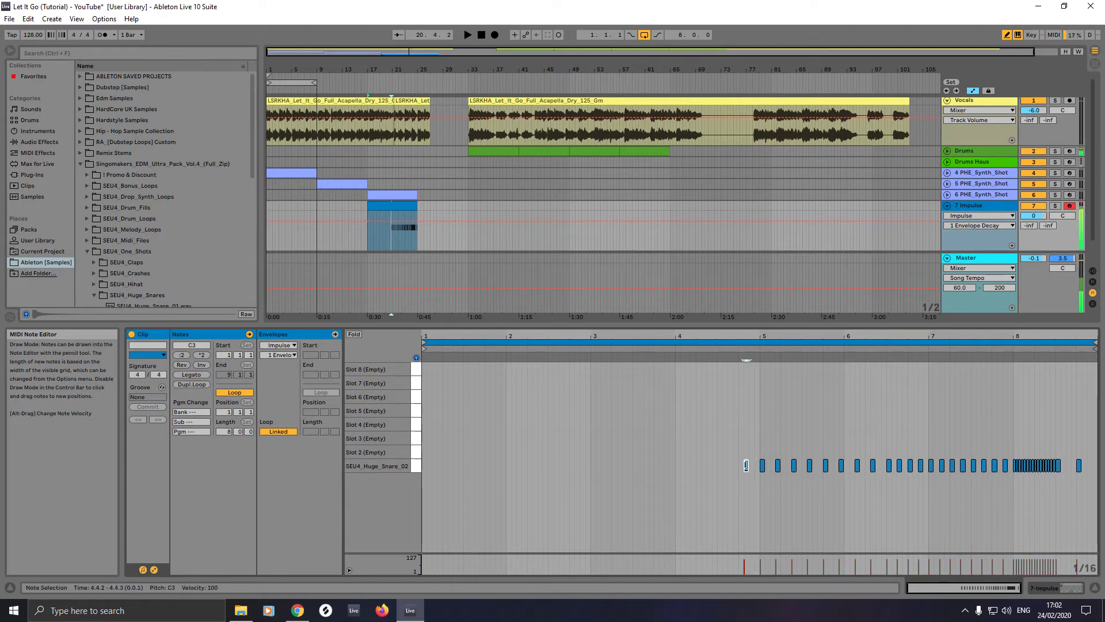
click(731, 465)
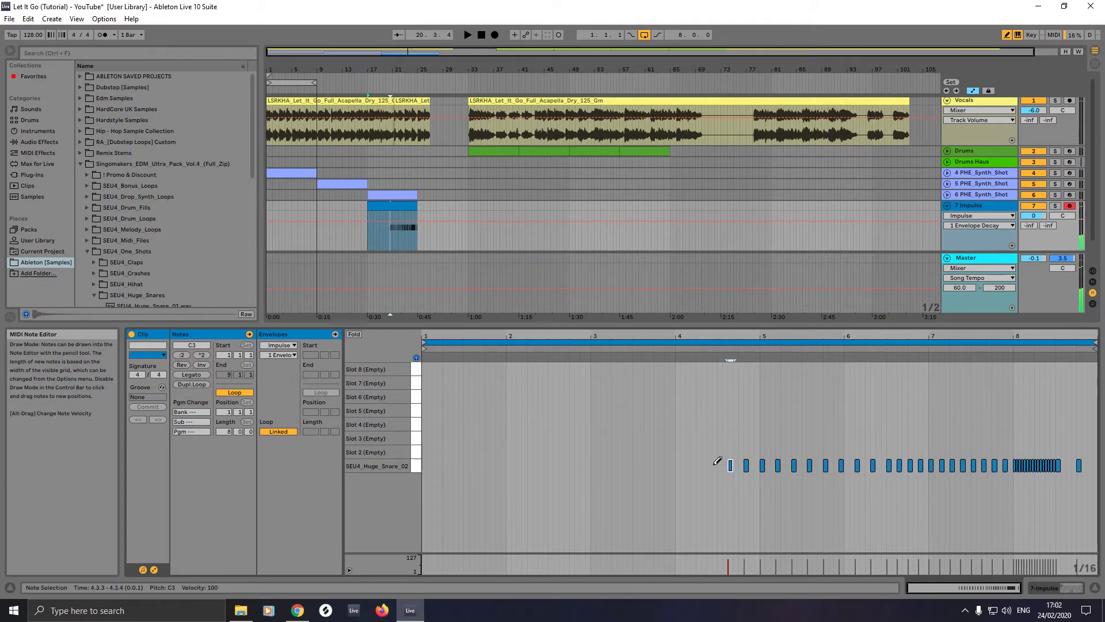
click(715, 465)
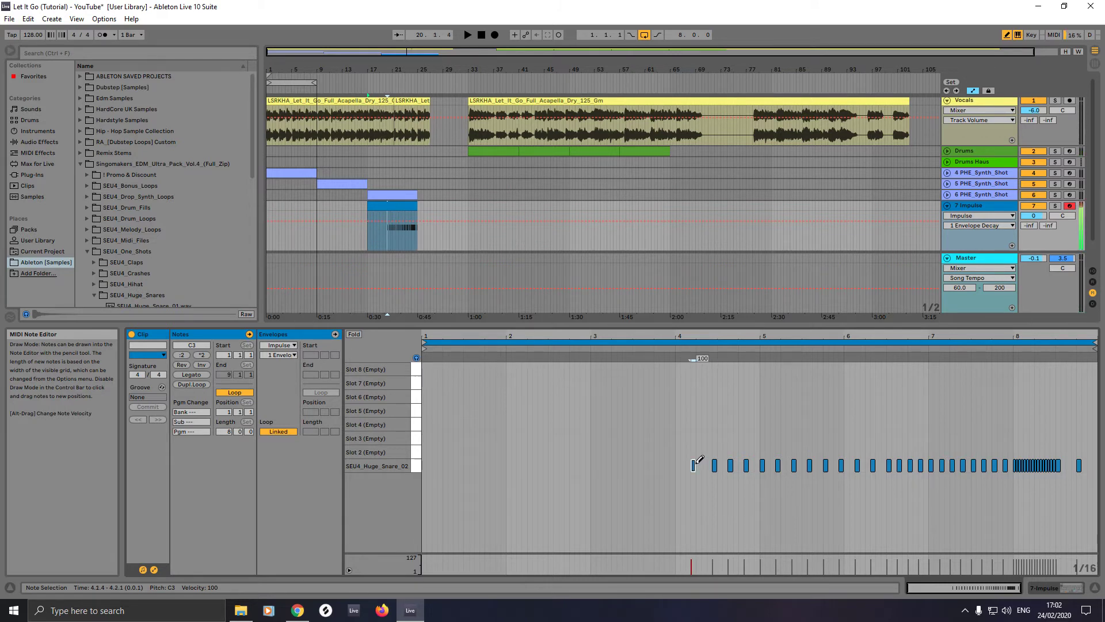
Step: Extend the build-up with snare notes one beat apart from 4.1.4 back to 3.1.4
click(694, 465)
click(672, 465)
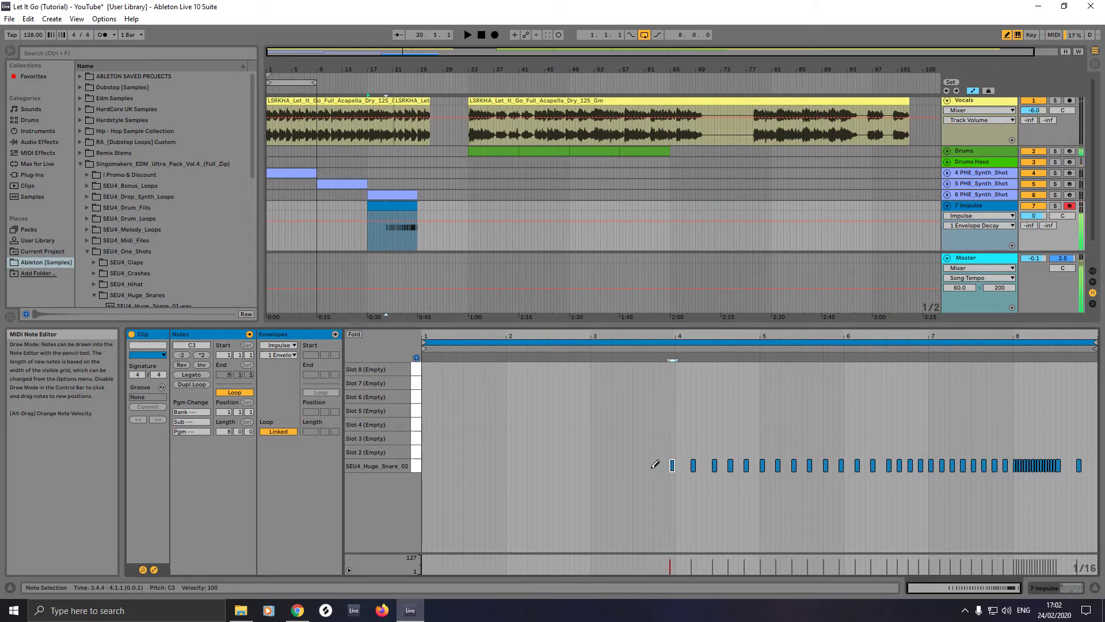
click(651, 465)
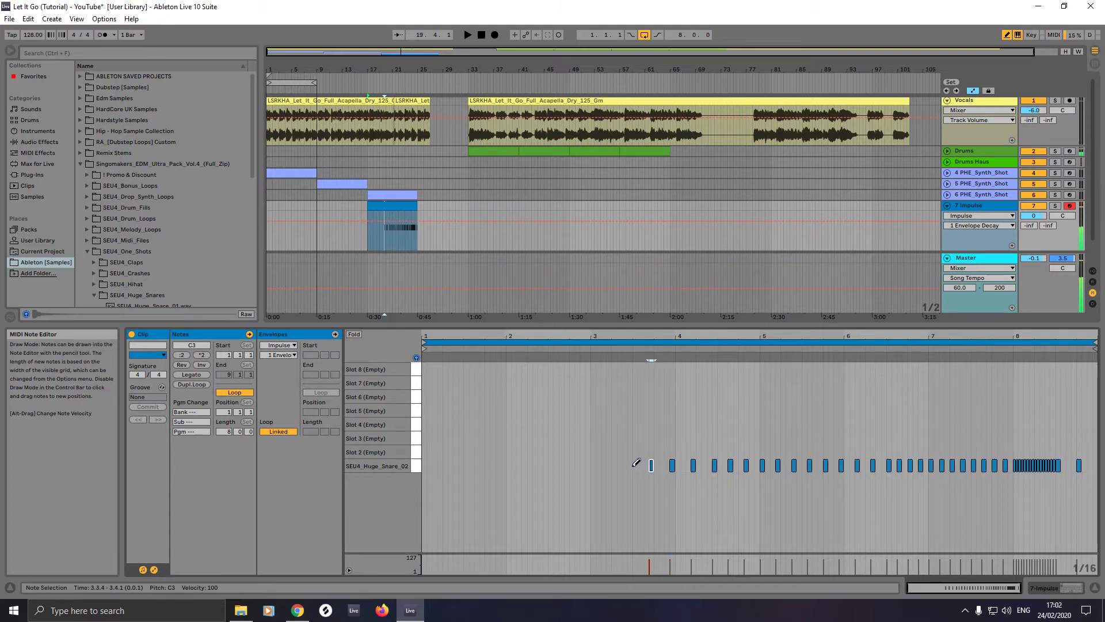
click(629, 465)
click(609, 465)
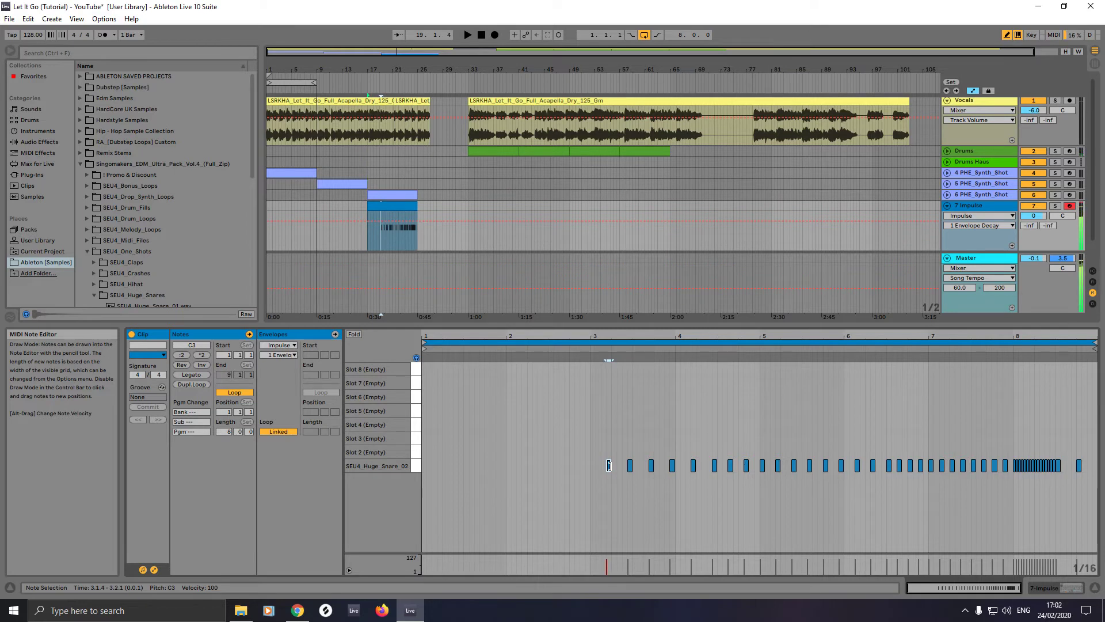
Step: Add sparse opening snare notes at 1.1.1, 2.1.1 and 2.4.4
click(426, 465)
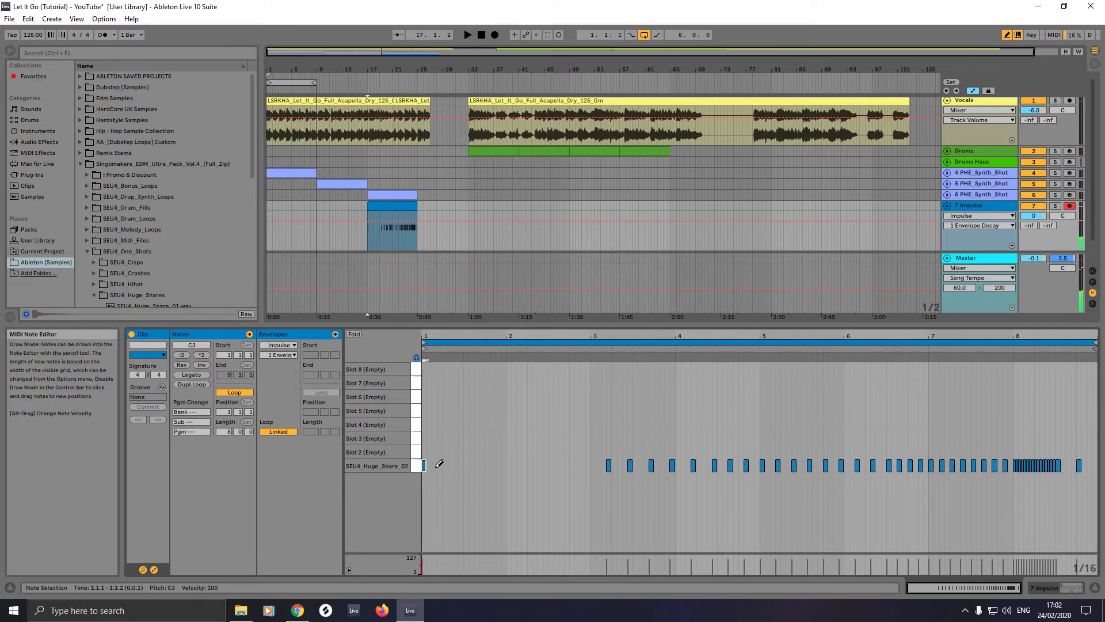
click(509, 465)
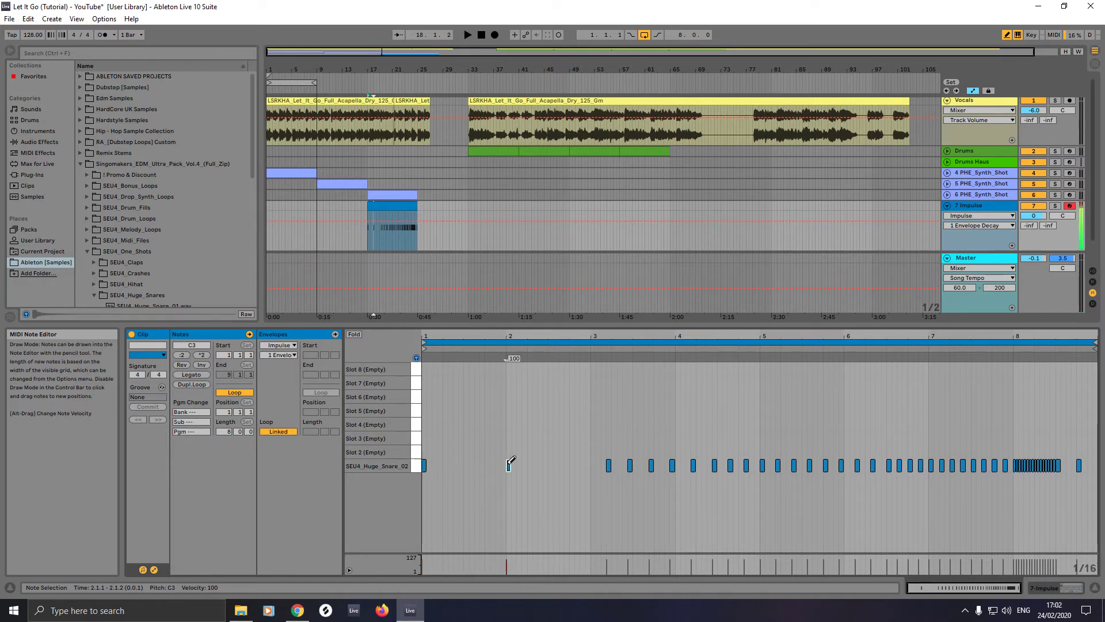
click(588, 465)
Step: Solo the 7 Impulse track and play back the snare build-up
click(1055, 206)
key(space)
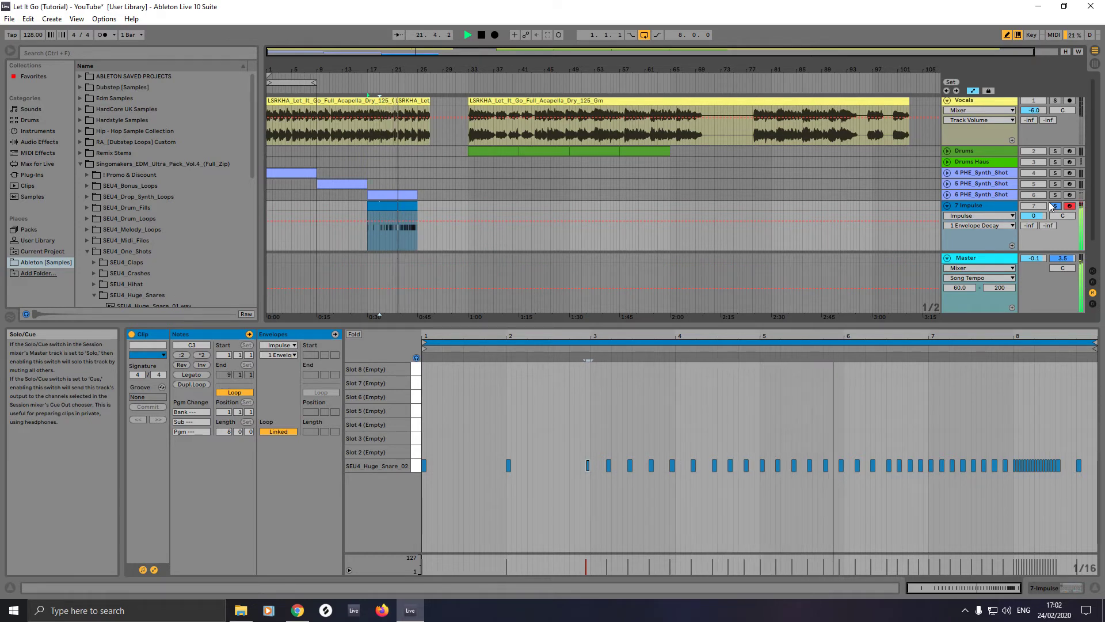
Step: Bring up the Impulse device, stop playback, and show automation for its Global Transpose parameter on the track
click(1069, 588)
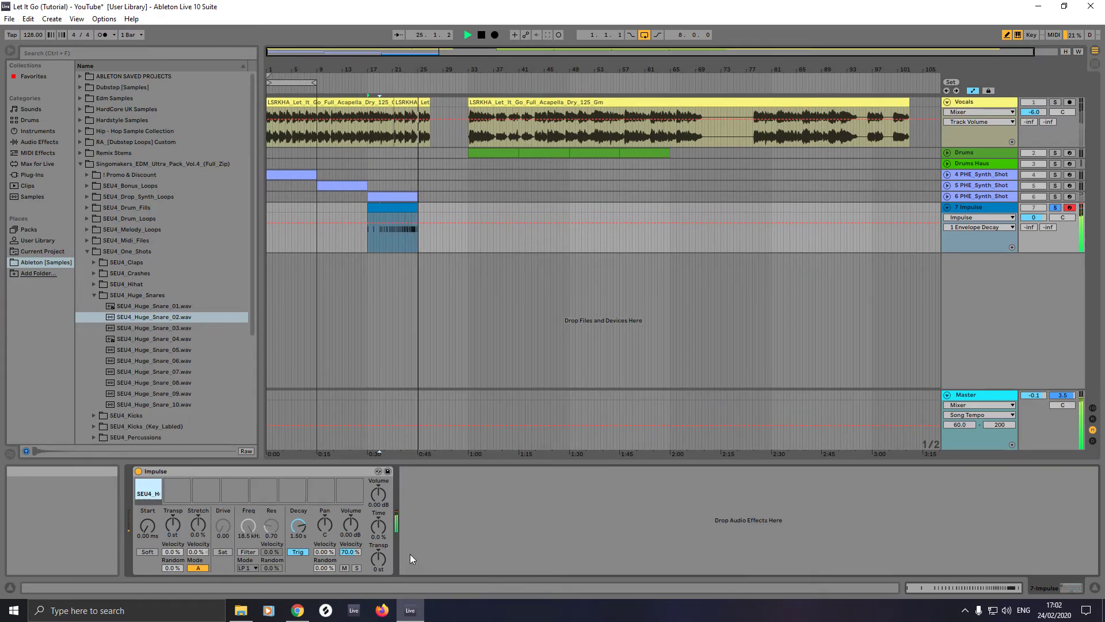
key(space)
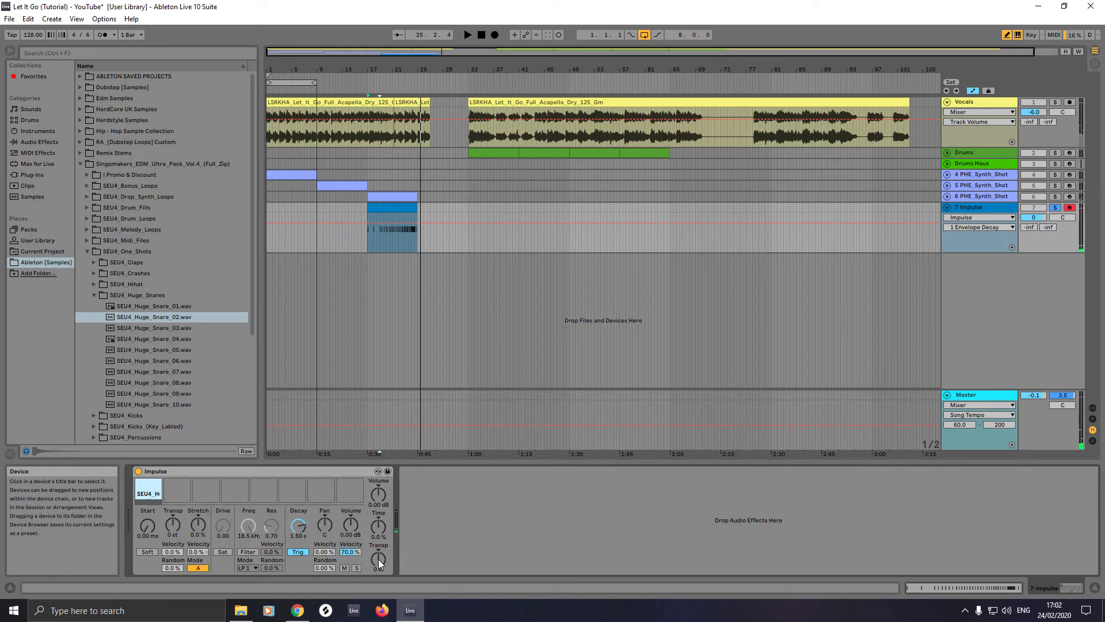
right_click(378, 559)
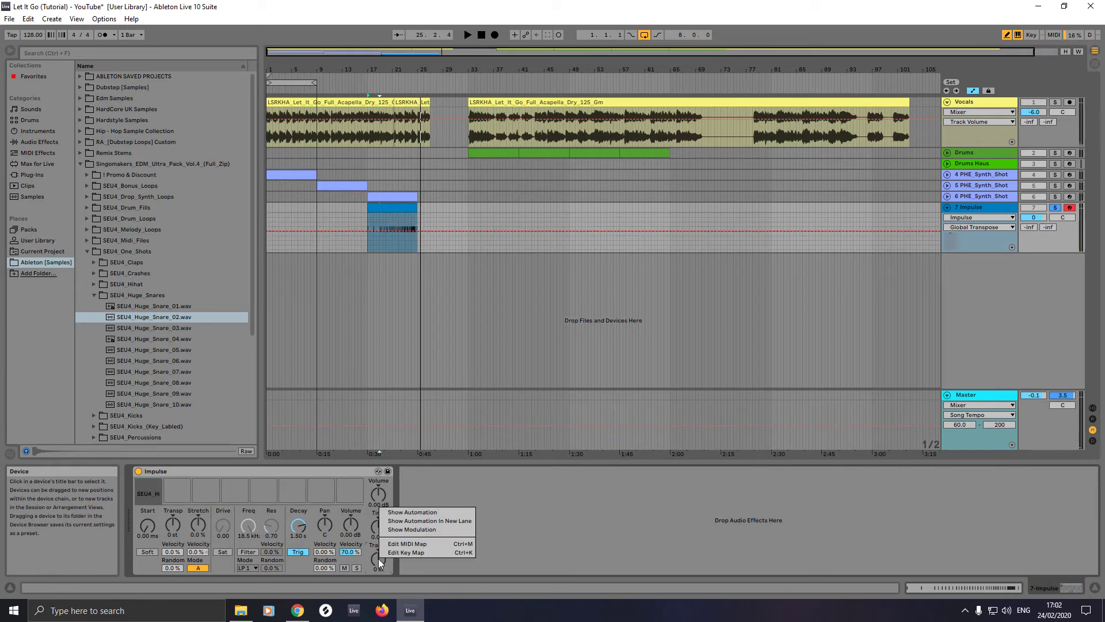
click(406, 510)
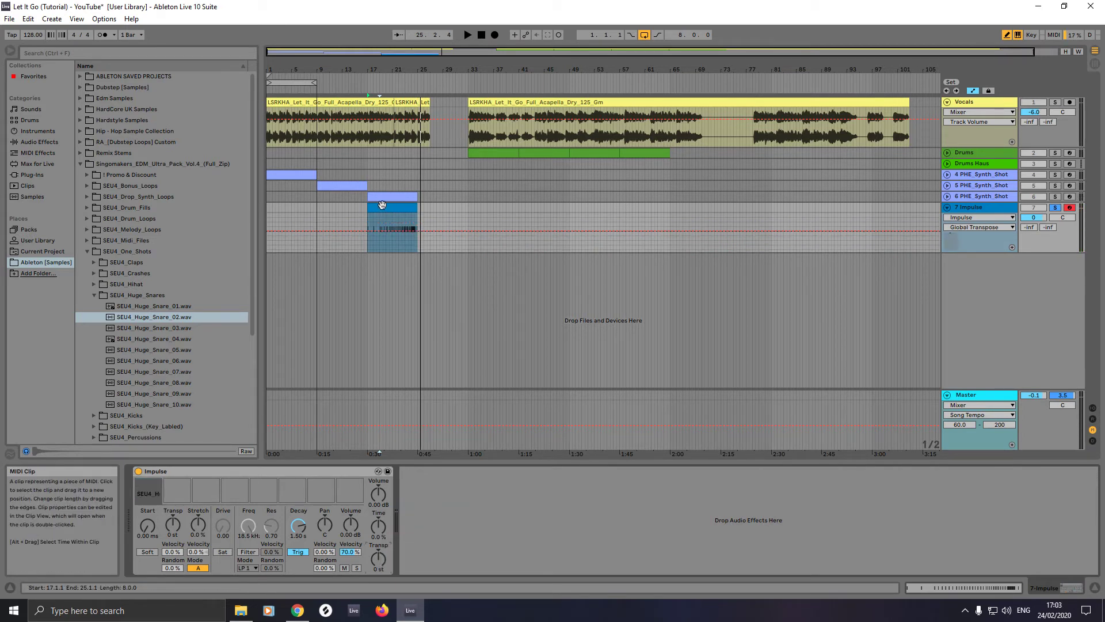
click(389, 249)
key(plus)
key(plus)
key(plus)
key(plus)
key(plus)
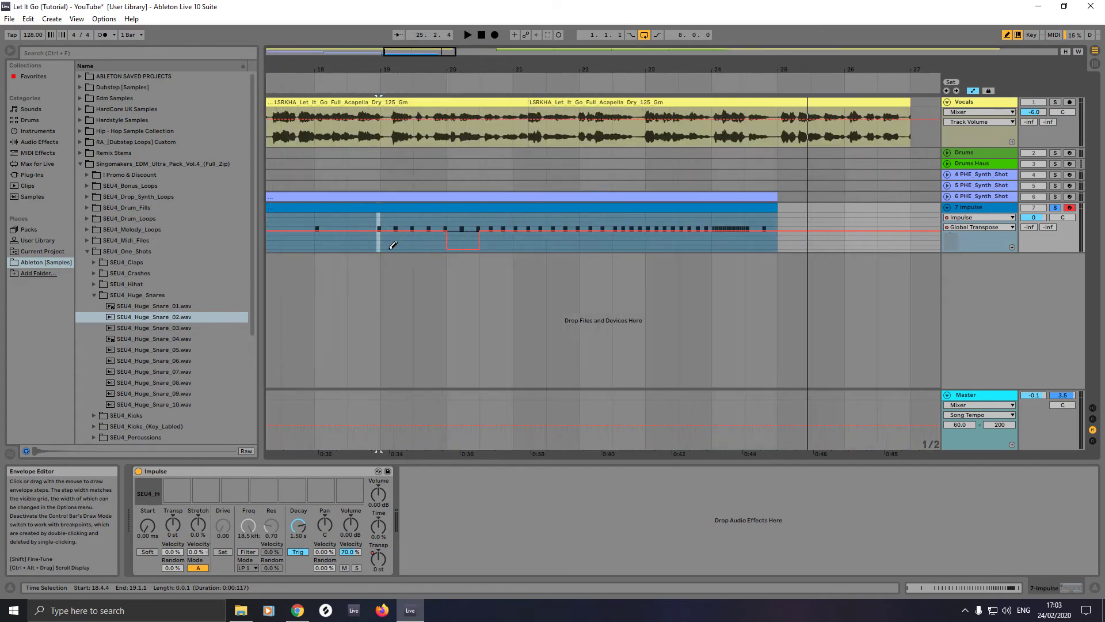
key(ctrl+z)
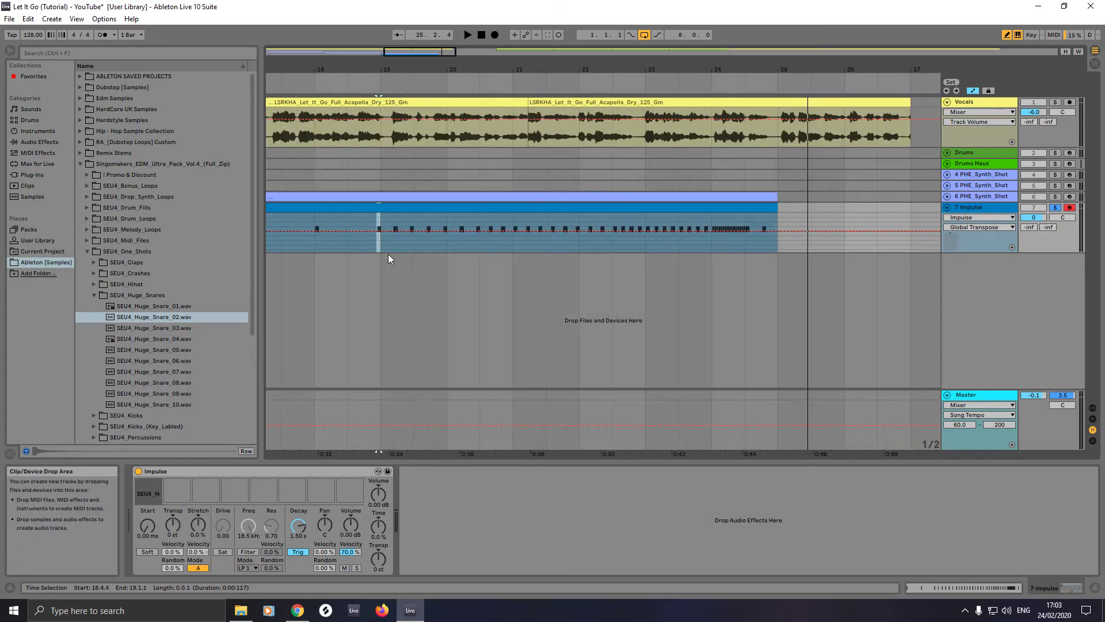
Step: Show Impulse's Global Transpose automation again and draw a raised half-bar step from 24.1.1 to 24.3.1
right_click(378, 560)
click(417, 511)
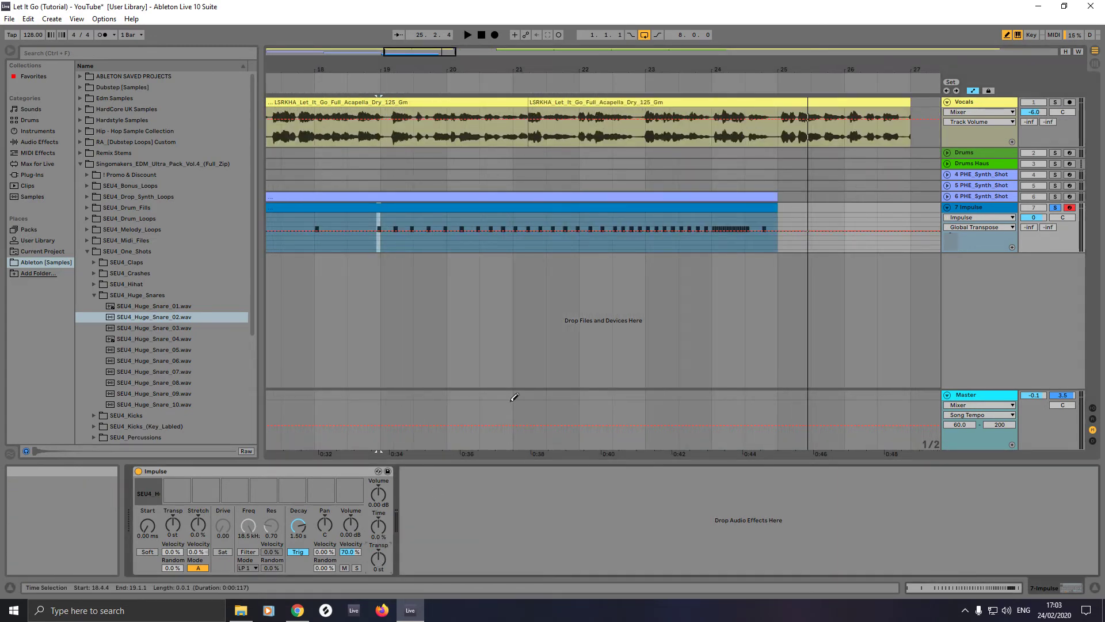
right_click(704, 239)
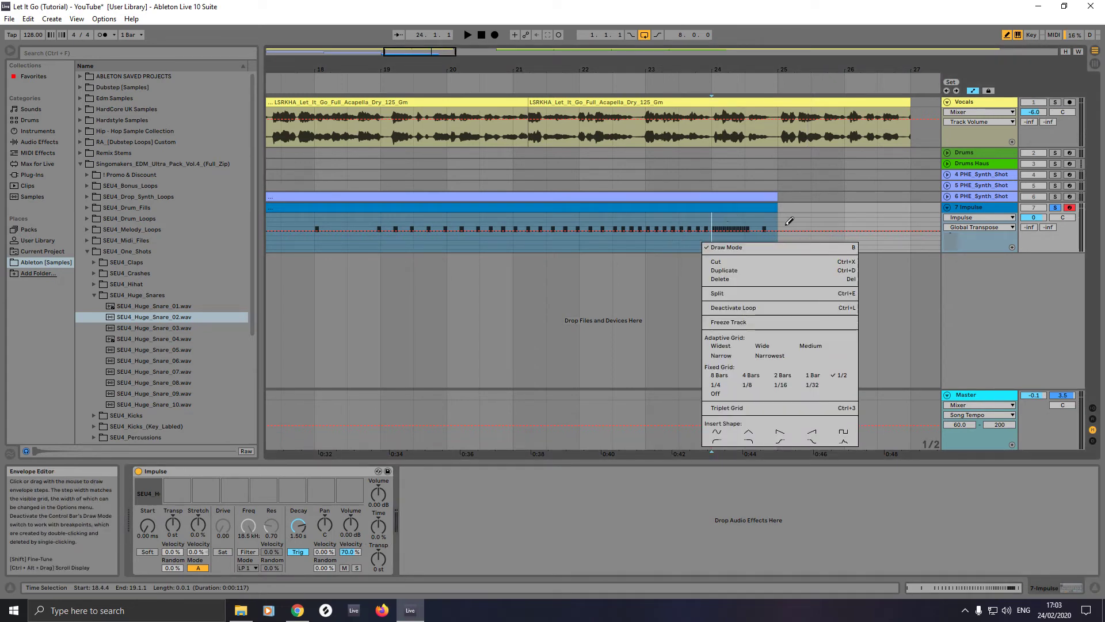
click(740, 225)
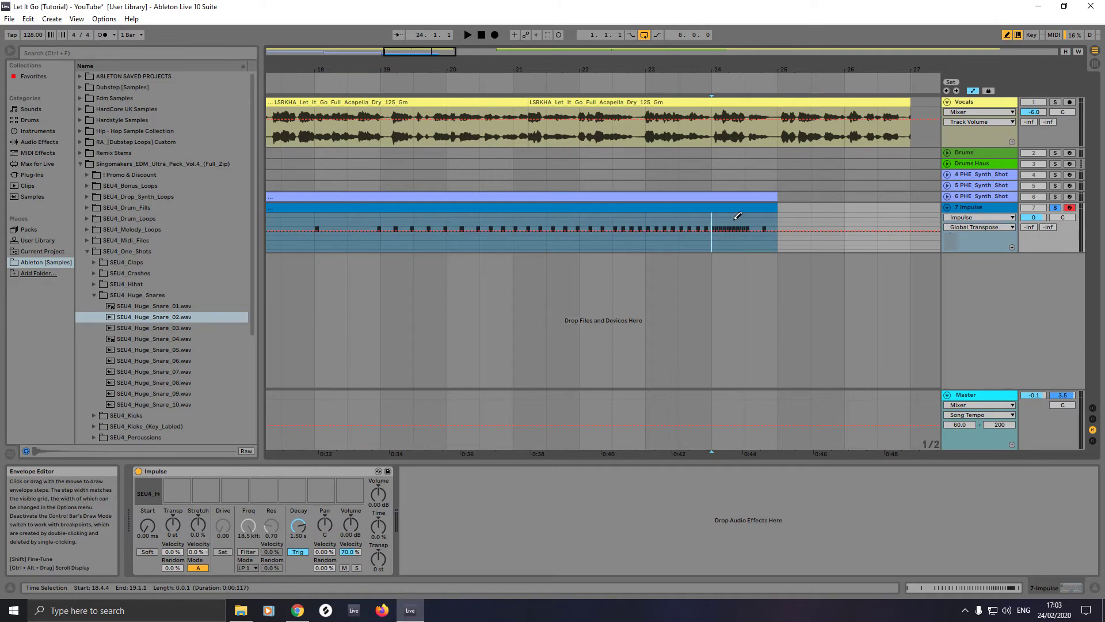
click(727, 225)
drag(729, 222, 727, 224)
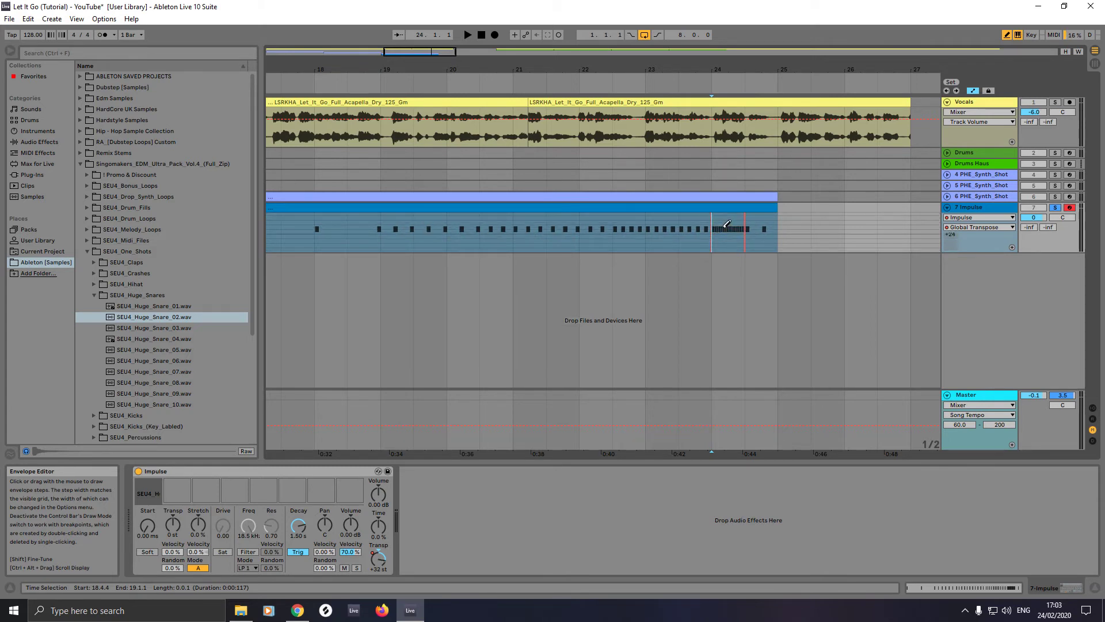
Step: Set the grid to 1/4 and draw a lower Global Transpose step from 23.4.1 to 24.1.1
right_click(695, 245)
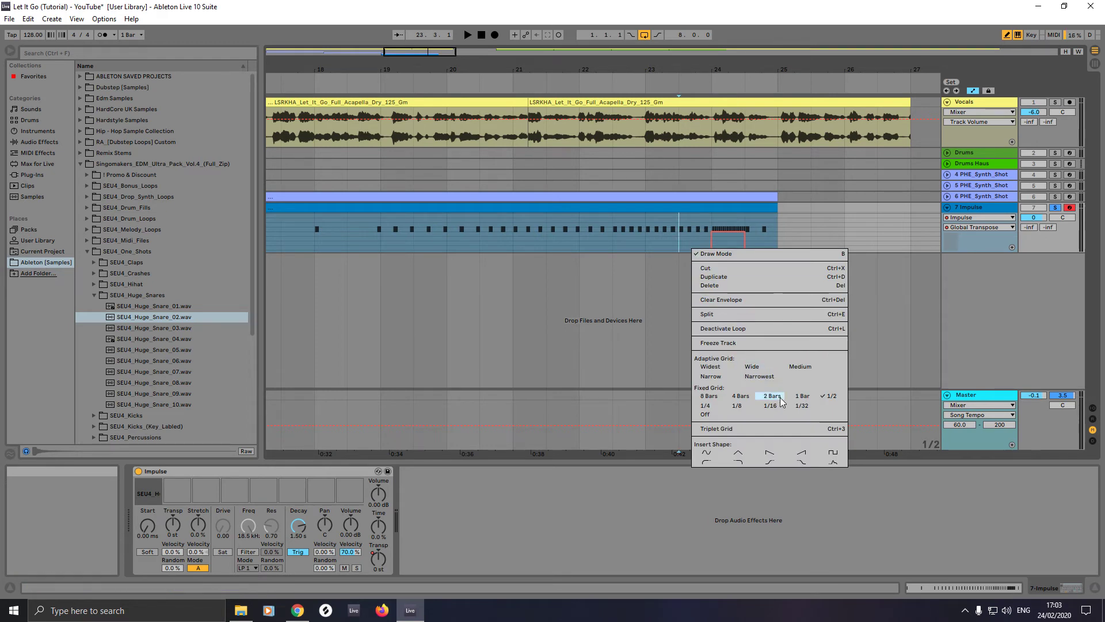
click(713, 407)
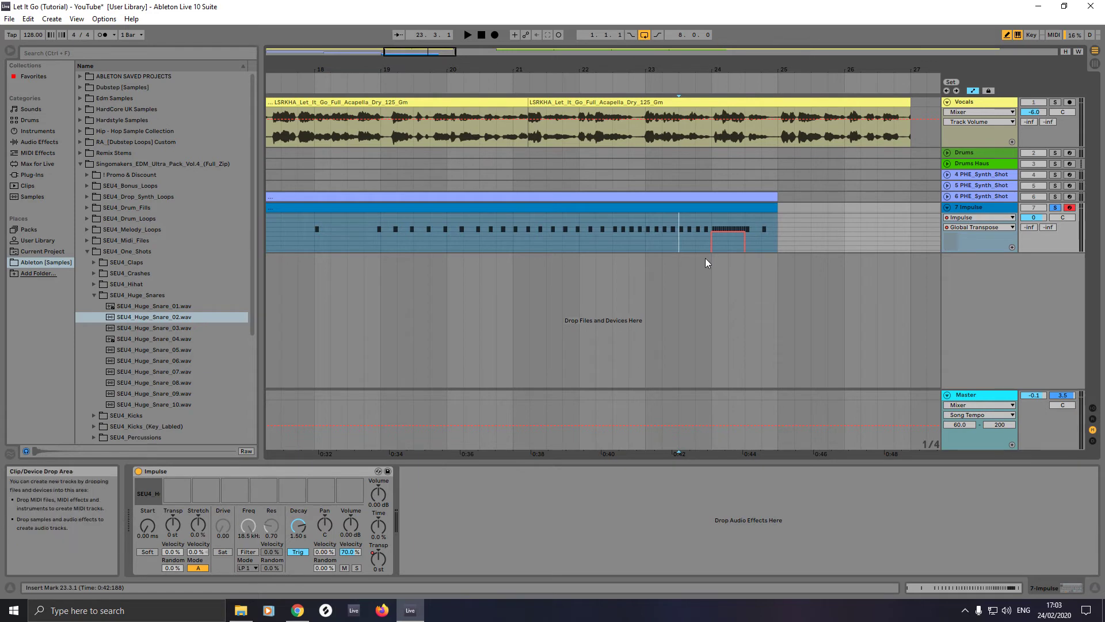
drag(709, 235, 709, 236)
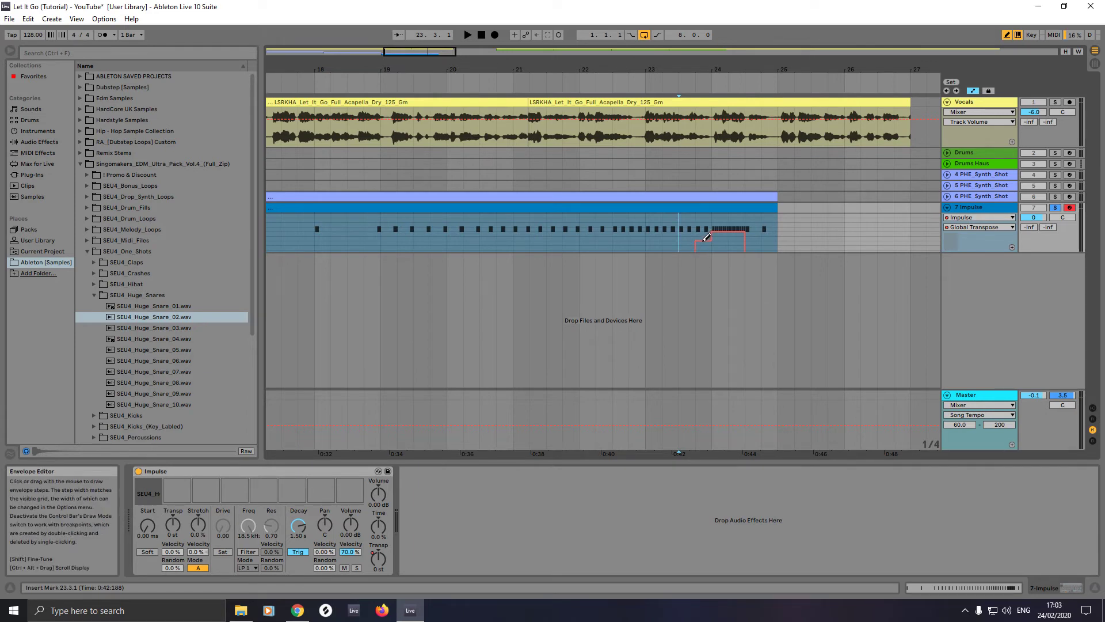
Step: Set the grid to 1/2 and draw rising half-bar Global Transpose steps from 23.1.1 to 24.1.1
right_click(669, 235)
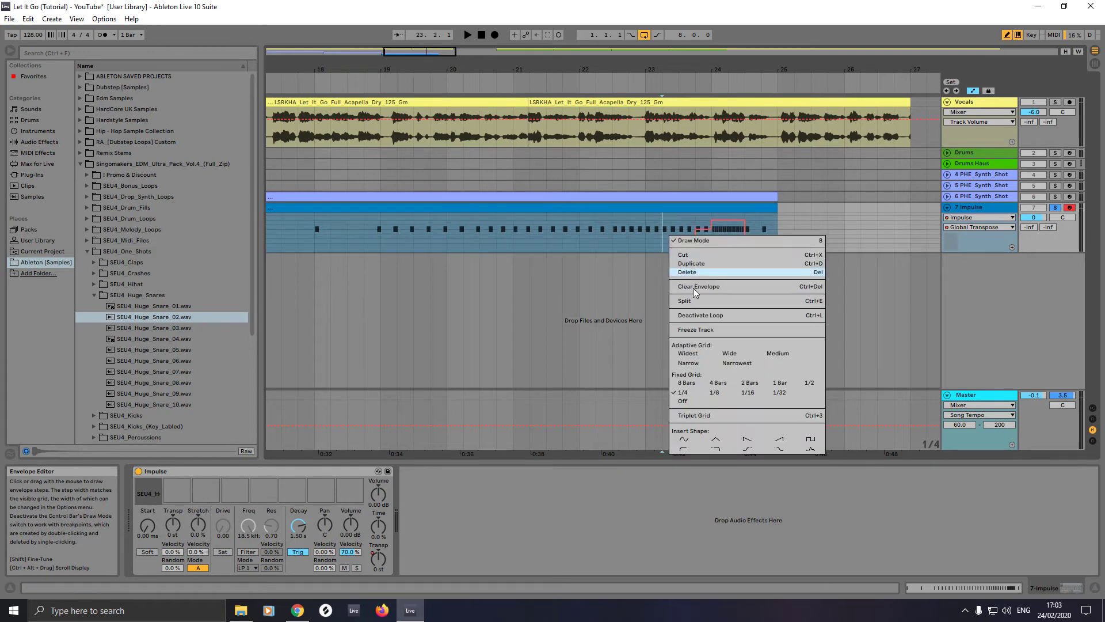
click(808, 382)
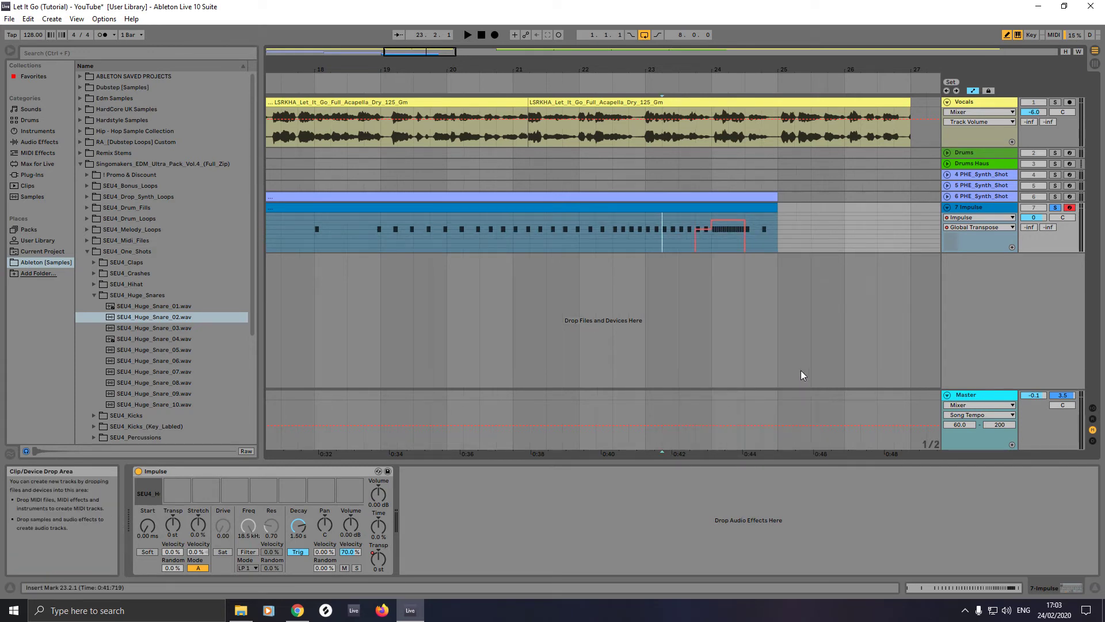
mouse_move(708, 226)
mouse_down()
mouse_move(682, 228)
mouse_move(698, 227)
mouse_up()
click(663, 236)
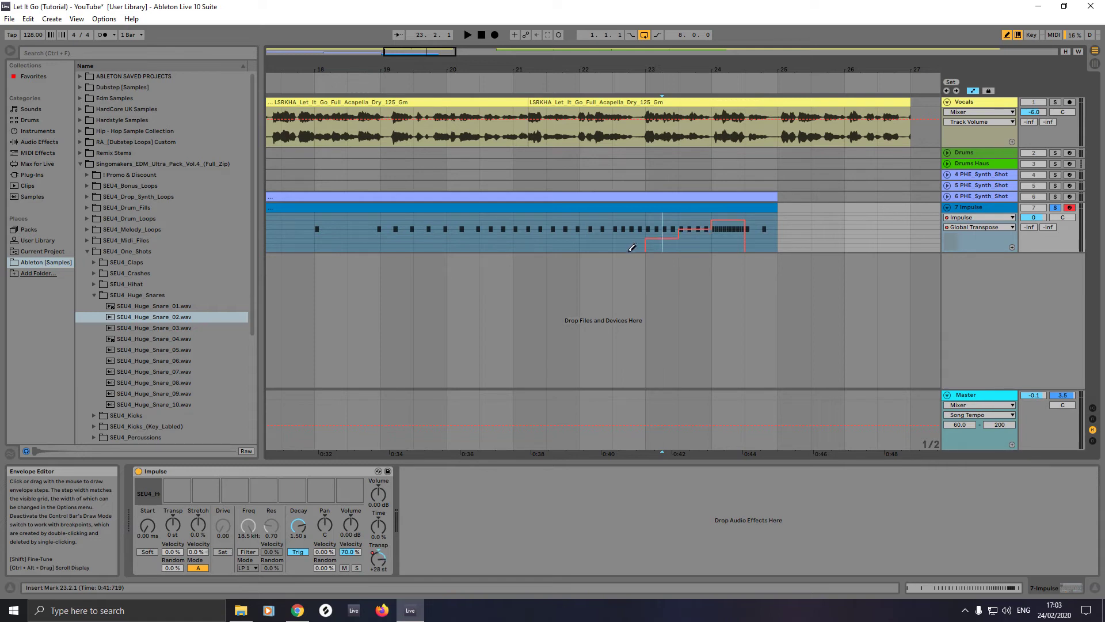
Step: Redraw the Global Transpose envelope so half-bar steps rise from 19.1.1 to 20.1.1 and the maximum holds until 24.3.1
mouse_move(630, 246)
mouse_down()
mouse_move(634, 211)
mouse_move(566, 231)
mouse_up()
click(534, 247)
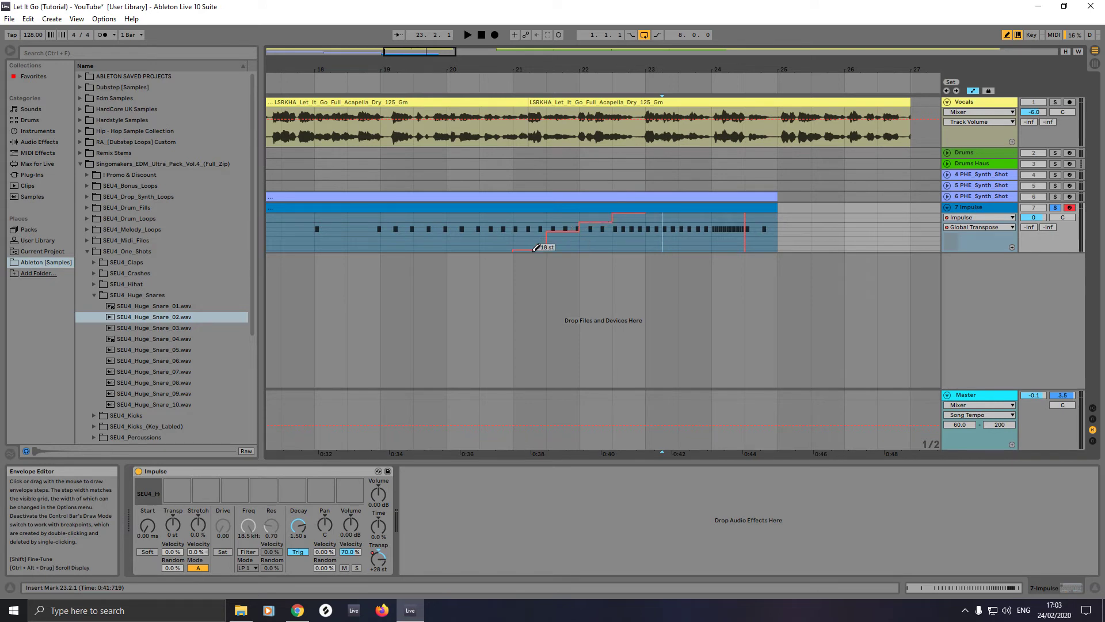
key(ctrl+z)
mouse_move(507, 241)
mouse_down()
mouse_move(455, 247)
mouse_move(400, 241)
mouse_move(401, 231)
mouse_up()
click(435, 240)
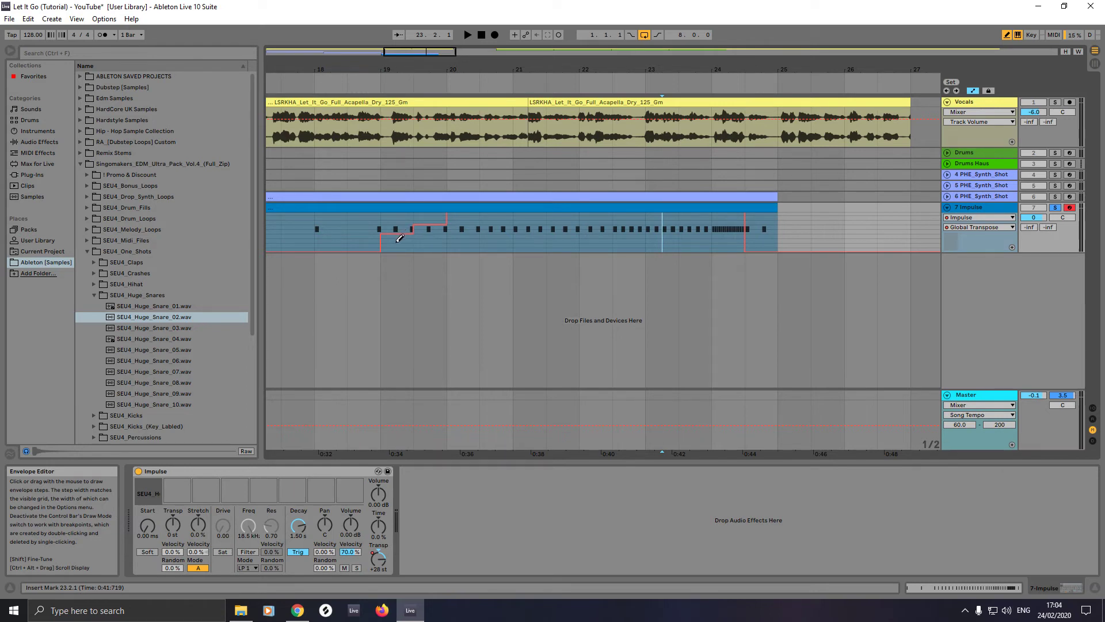
Step: Set the grid to 1/4 and draw lower Global Transpose steps from 18.4.1 to 19.2.1 and descending ones from 24.3.1 to 25.1.1
right_click(398, 241)
click(408, 400)
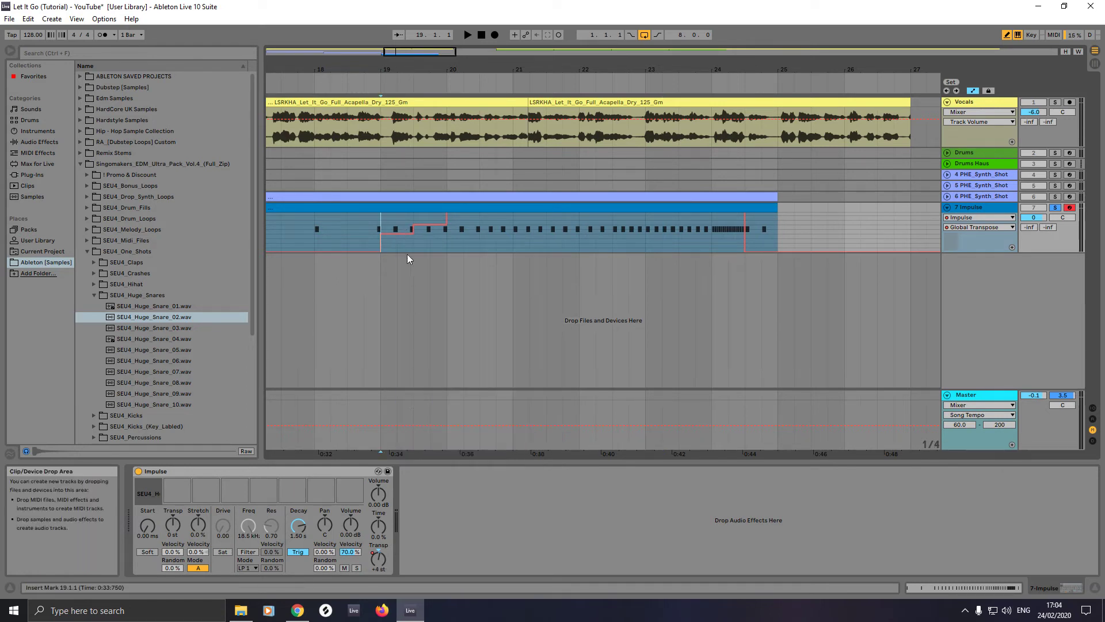
drag(387, 237, 378, 246)
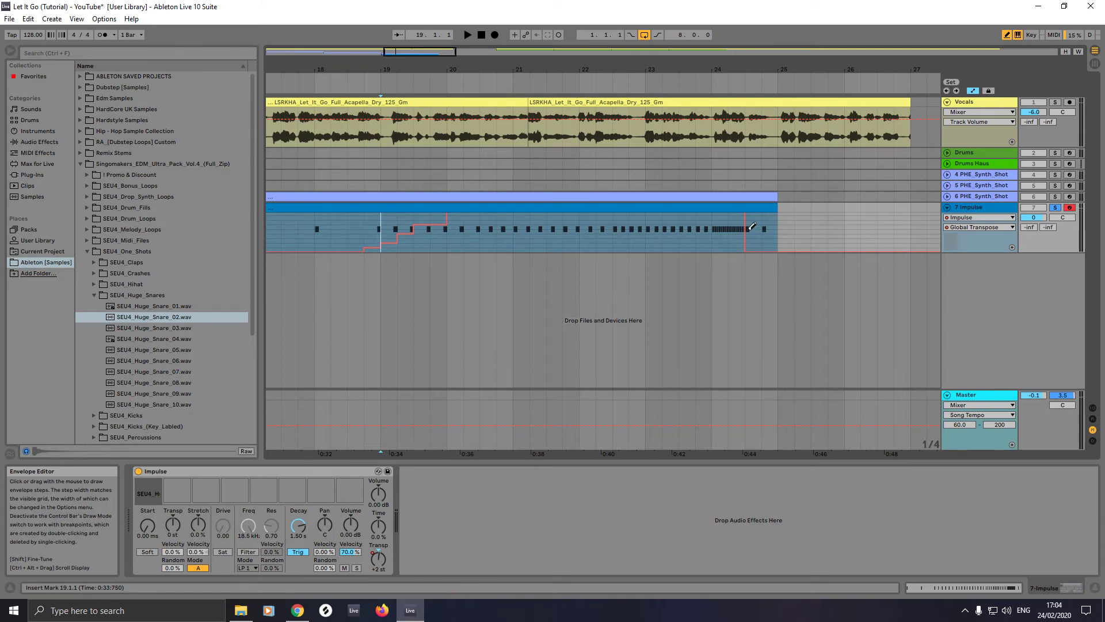
drag(750, 221, 770, 242)
Step: Play back the pitch-automated snare build-up from bar 19, stopping after it ends
key(space)
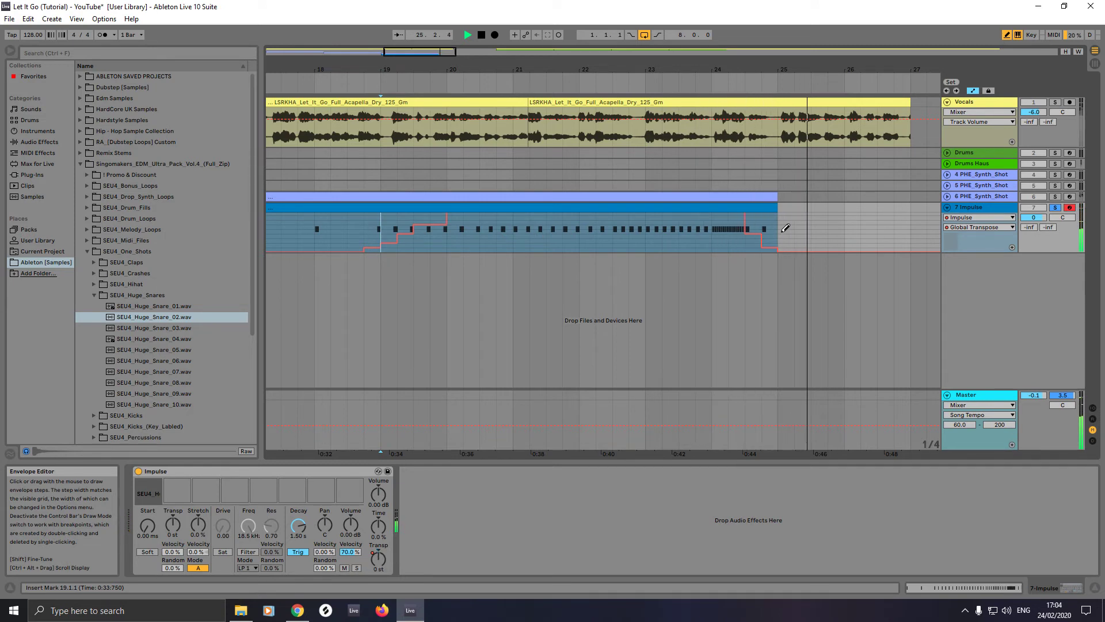
key(space)
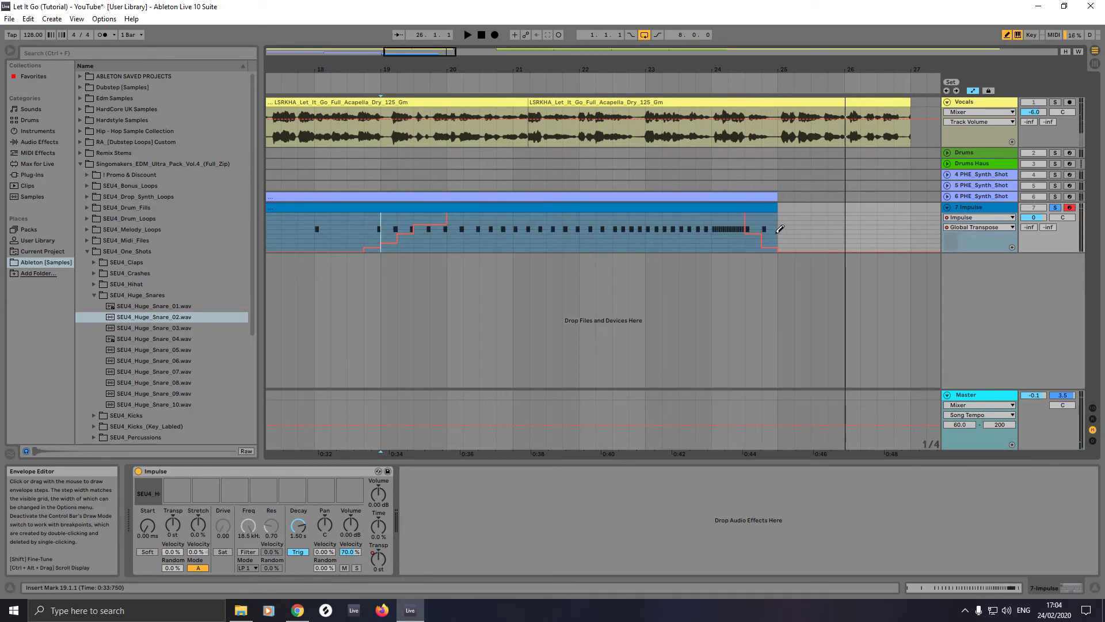
Step: Duplicate the Drums track
ctrl+scroll(780, 229, down, 10)
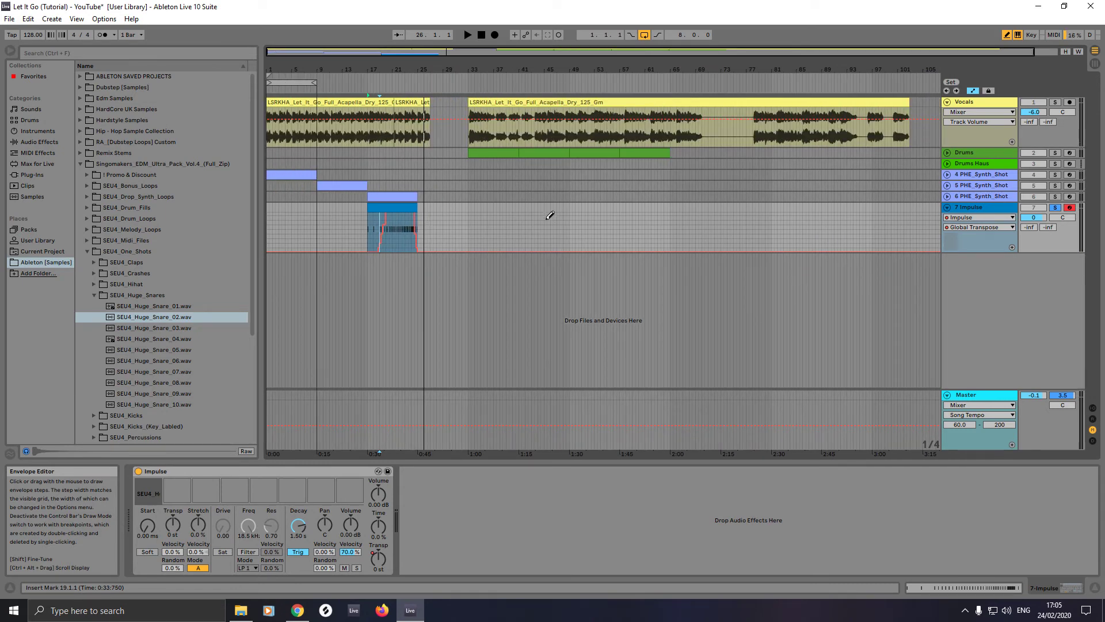
right_click(962, 152)
click(889, 178)
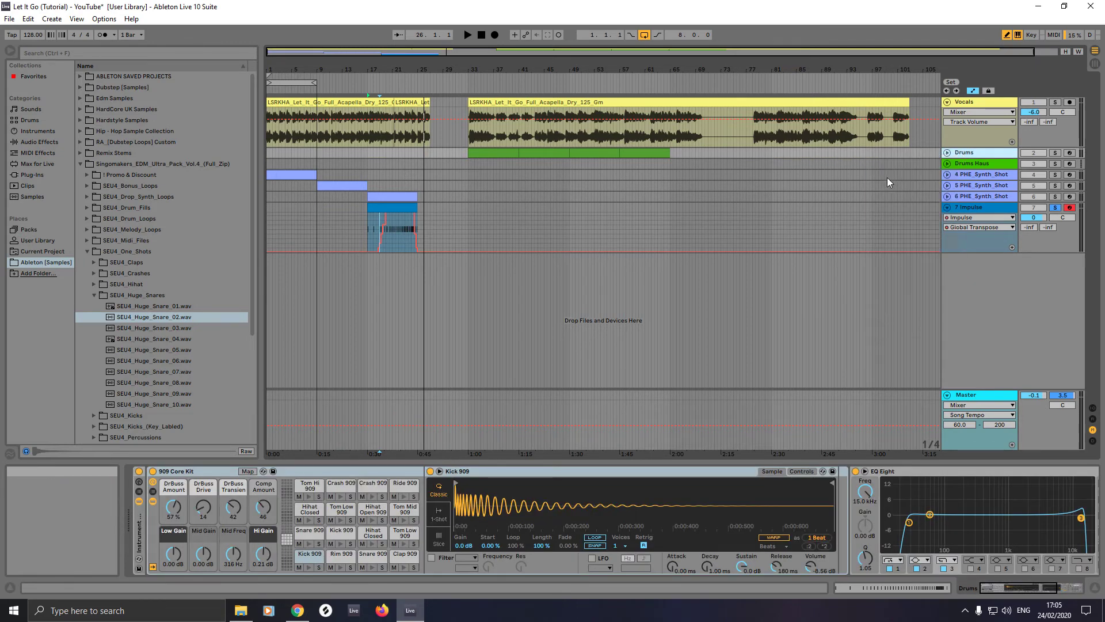
key(ctrl+d)
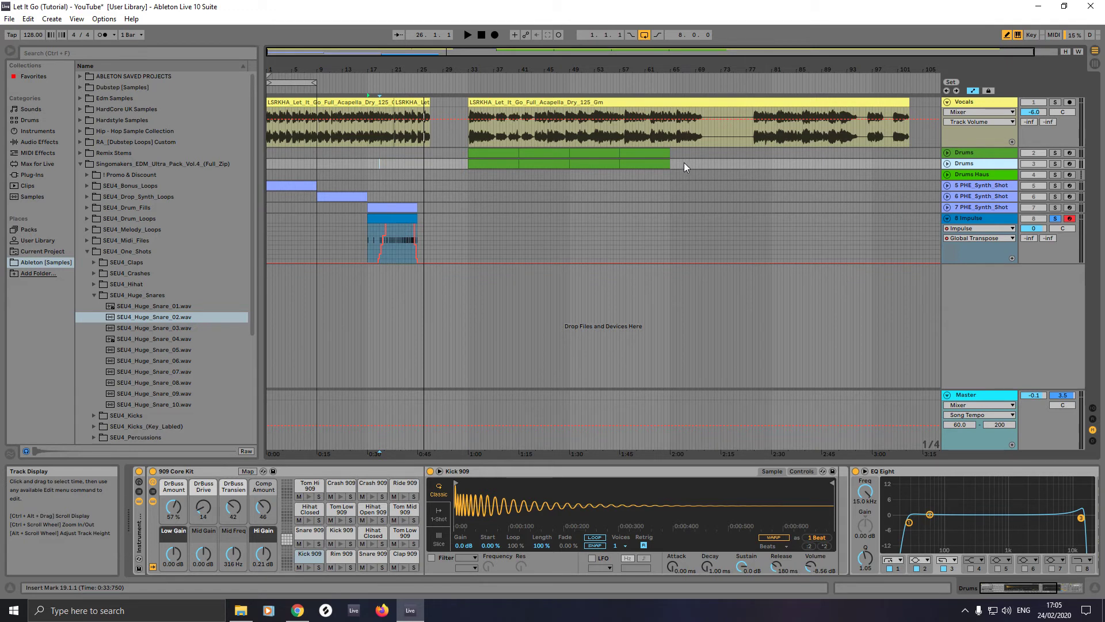
Step: Turn off Draw Mode and reduce the duplicated Drums track to a single eight-bar clip moved to 9.1.1
key(b)
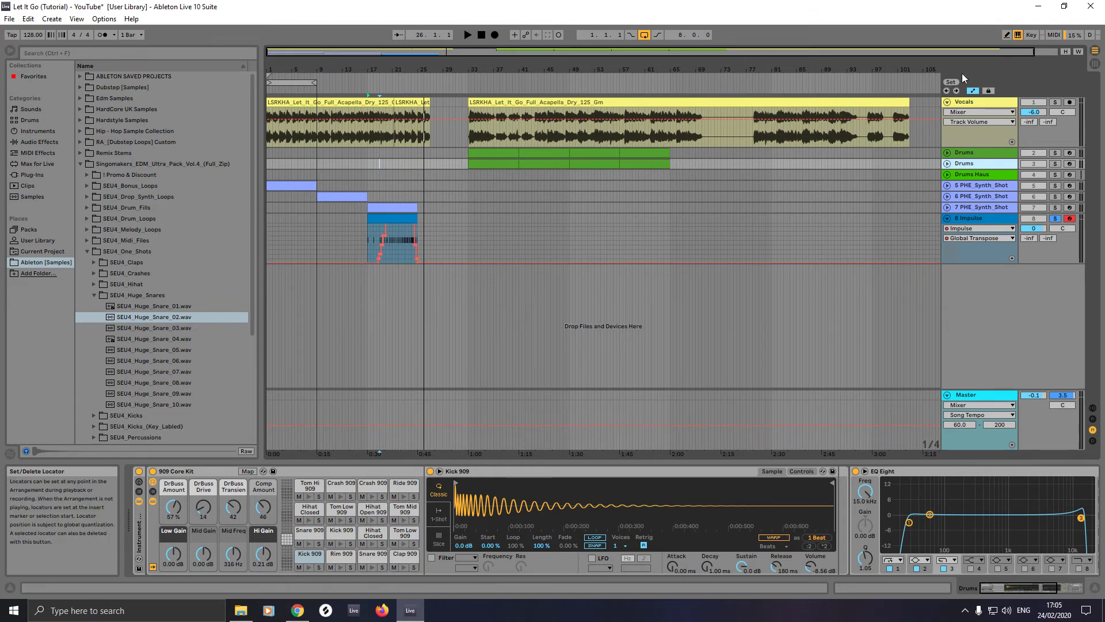
click(1006, 38)
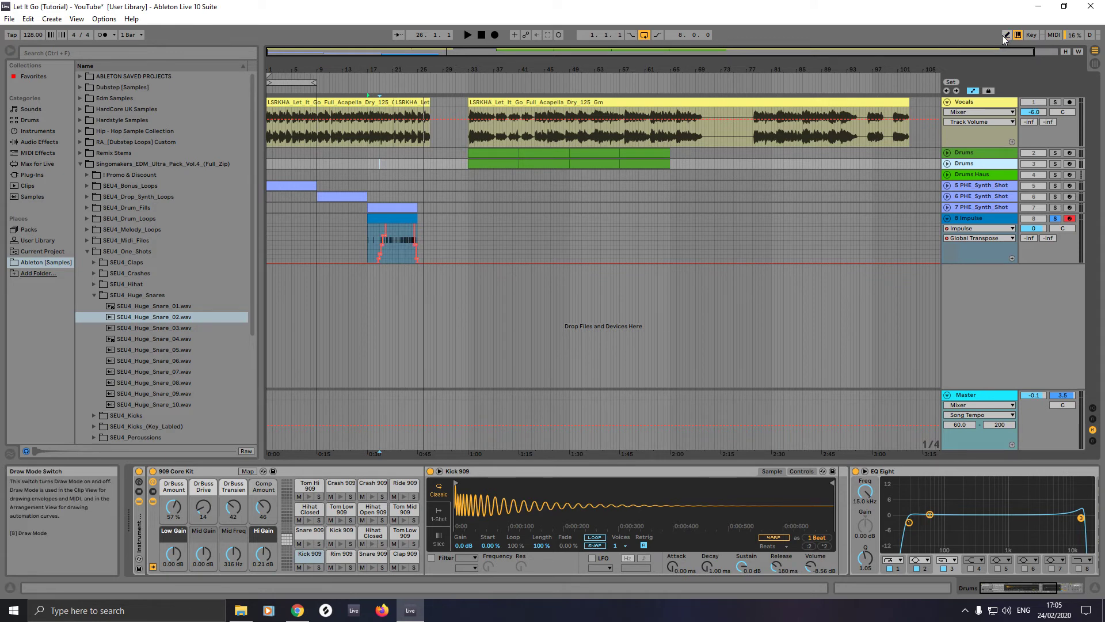
drag(490, 164, 337, 160)
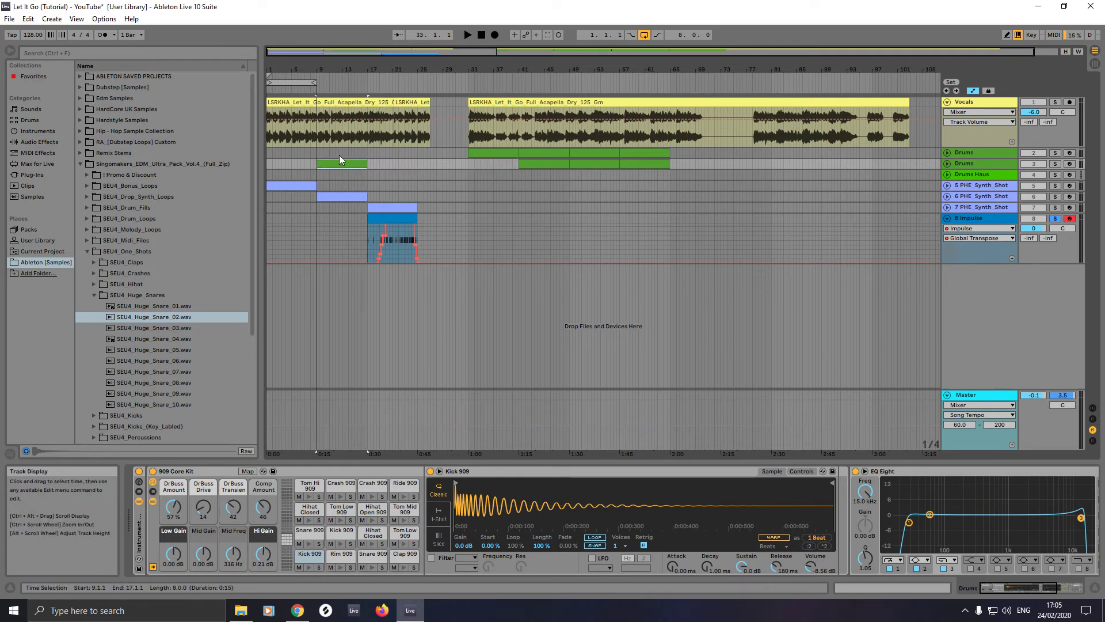
click(551, 165)
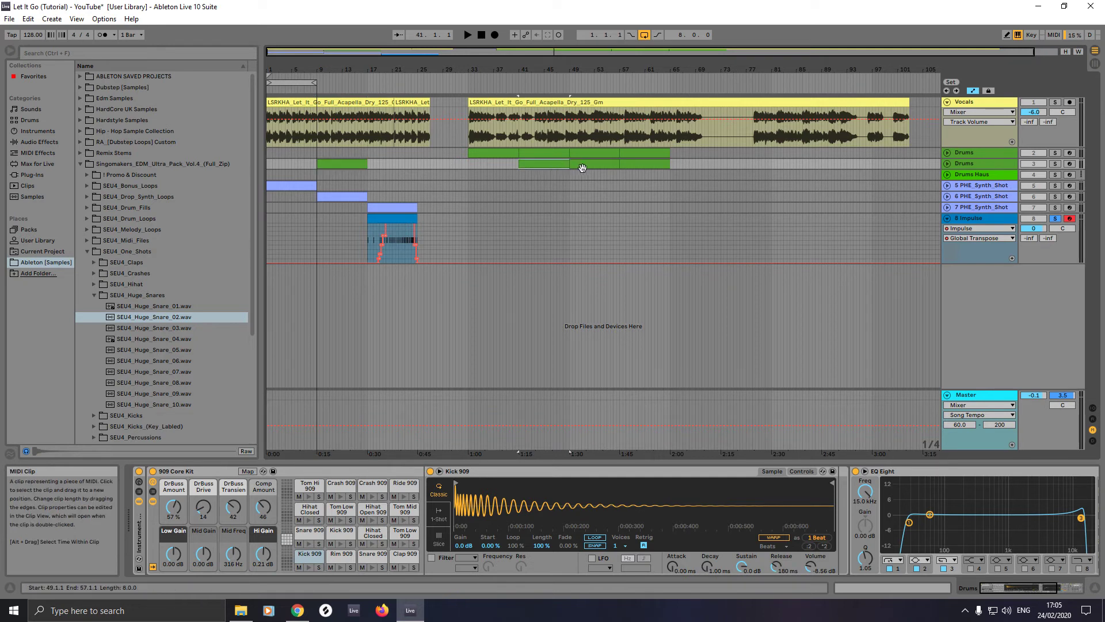
drag(583, 168, 339, 165)
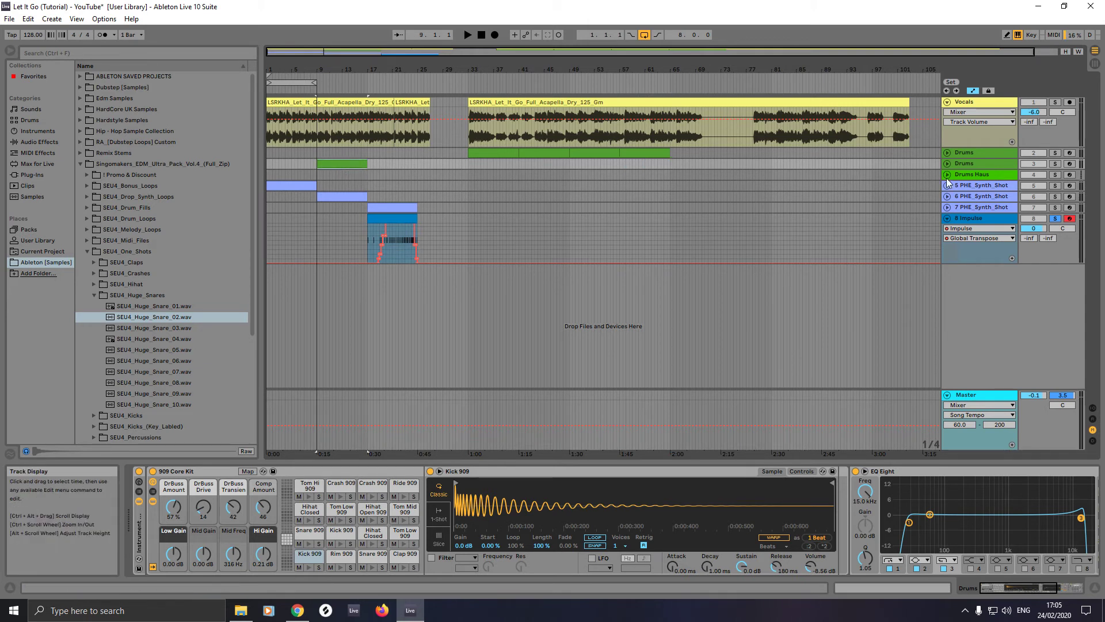
Step: Rename the copied Drums track as Drums (Perc) and duplicate the Drums Haus track
right_click(972, 164)
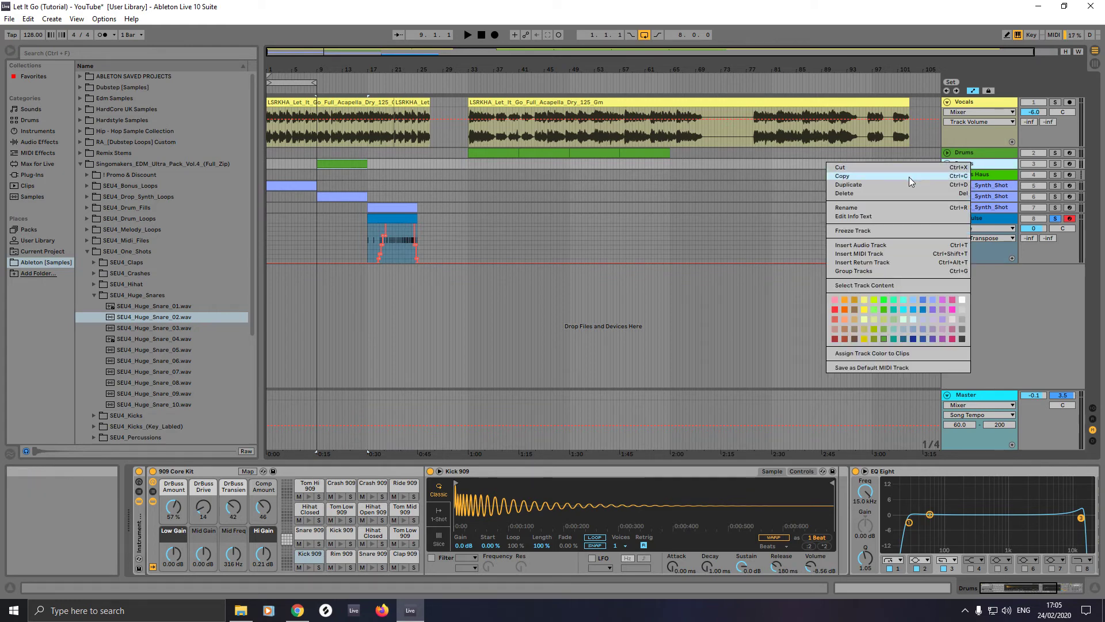
click(852, 208)
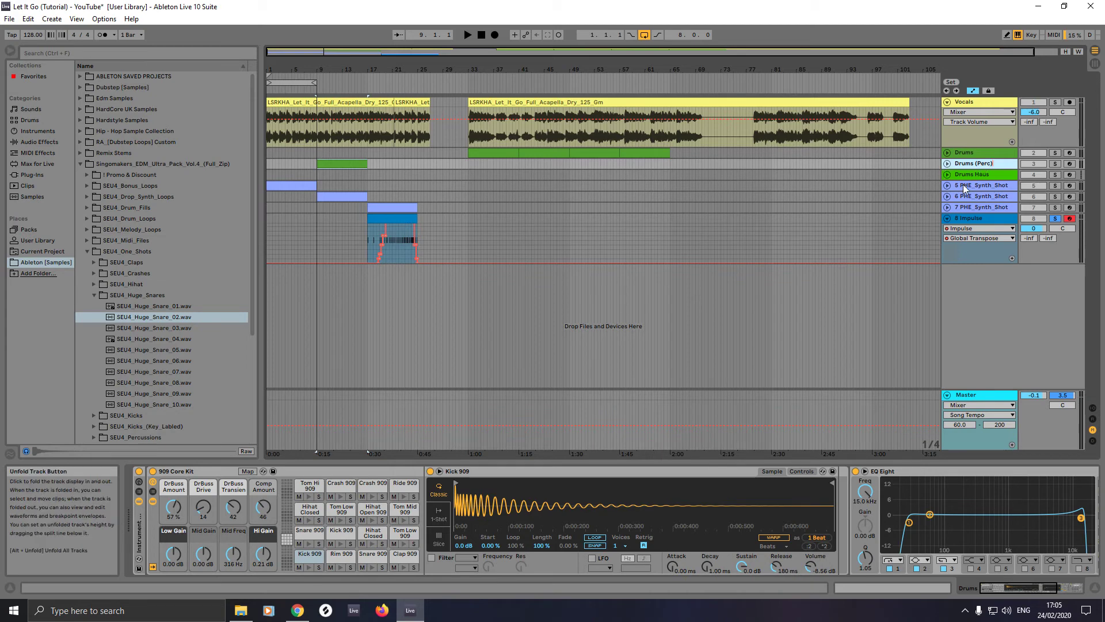
right_click(979, 174)
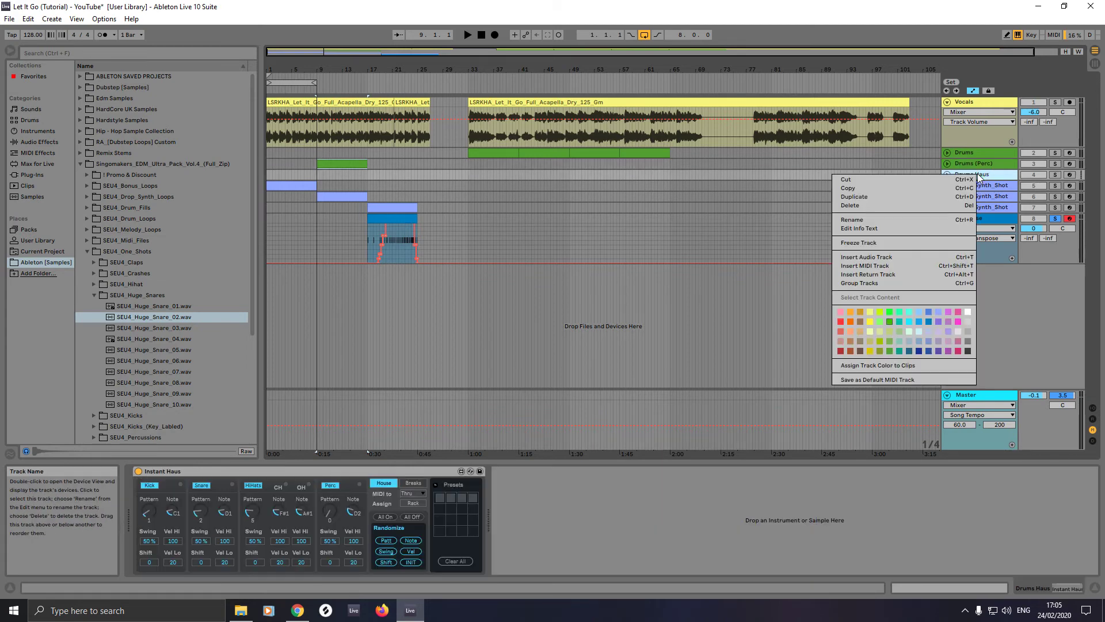
click(929, 196)
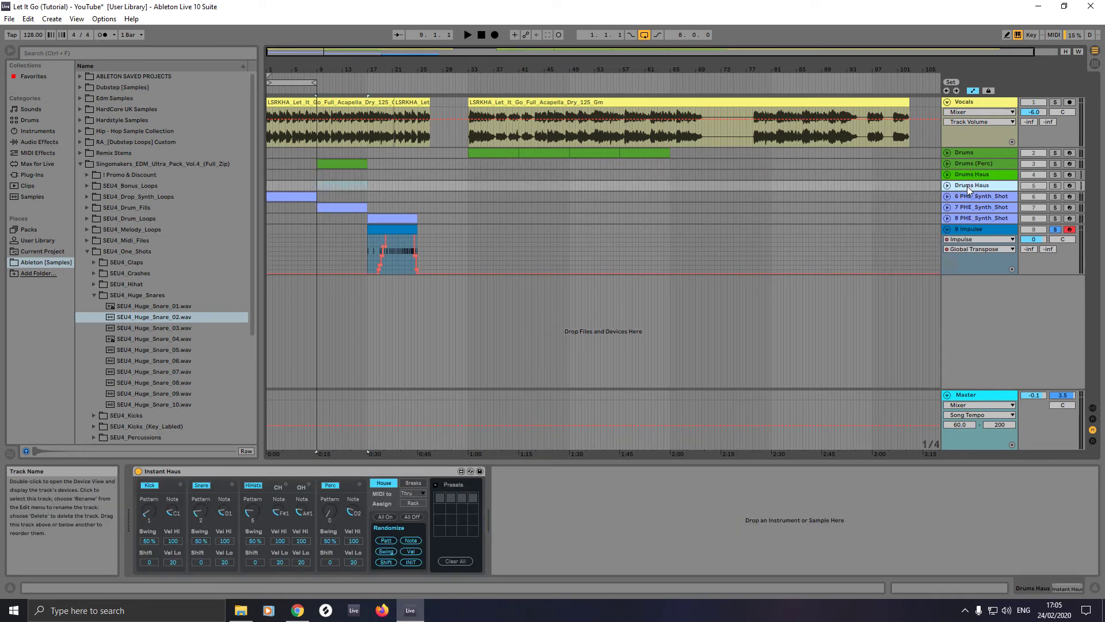
right_click(967, 185)
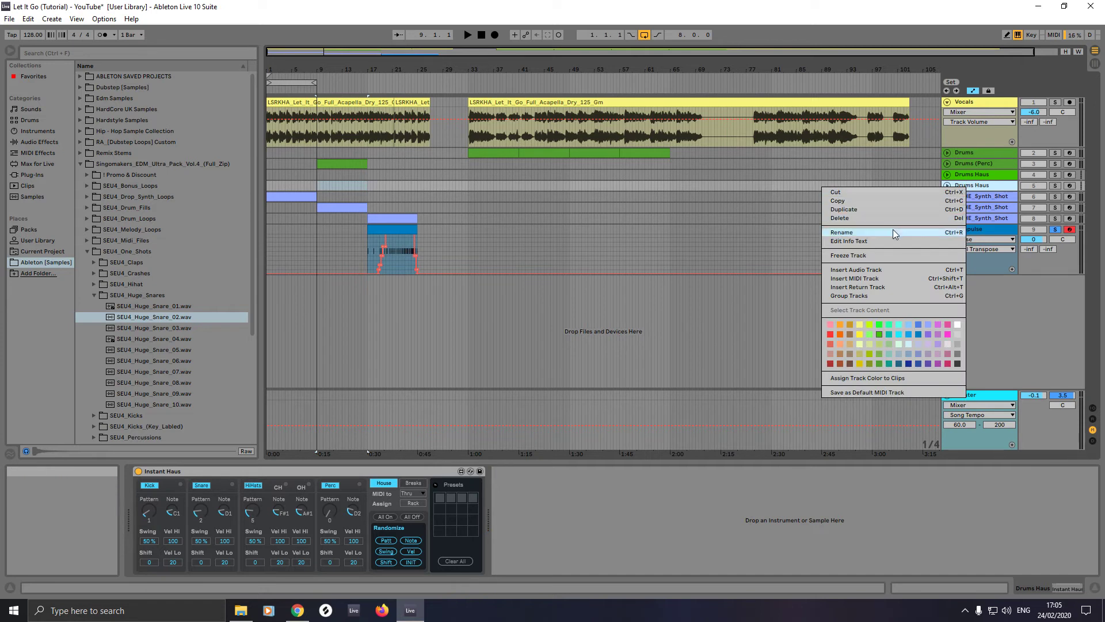
click(893, 230)
click(973, 186)
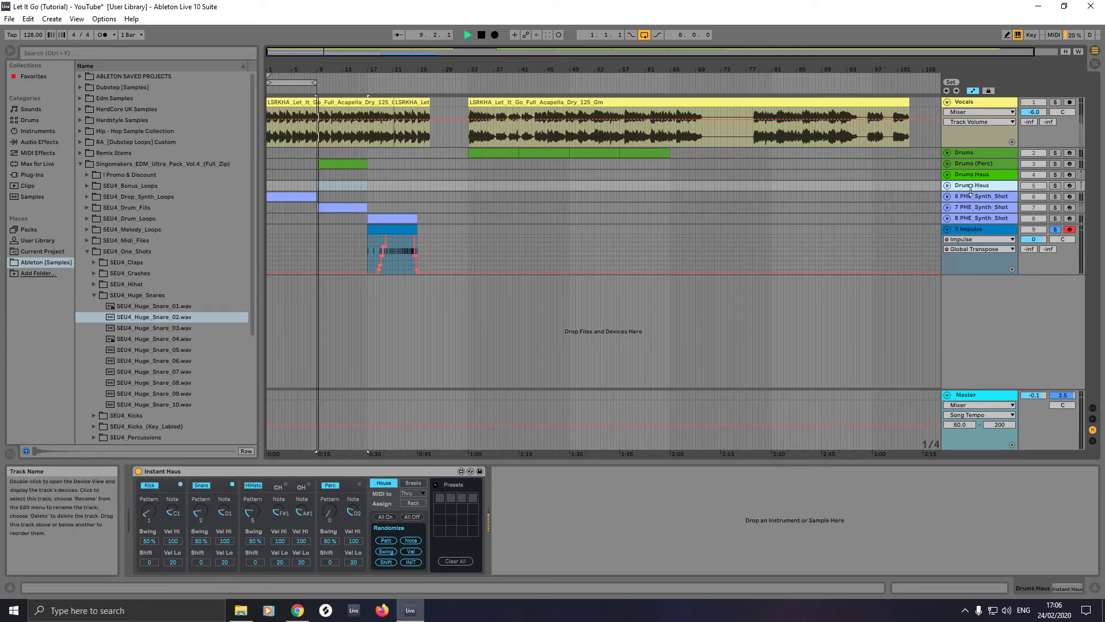
key(c)
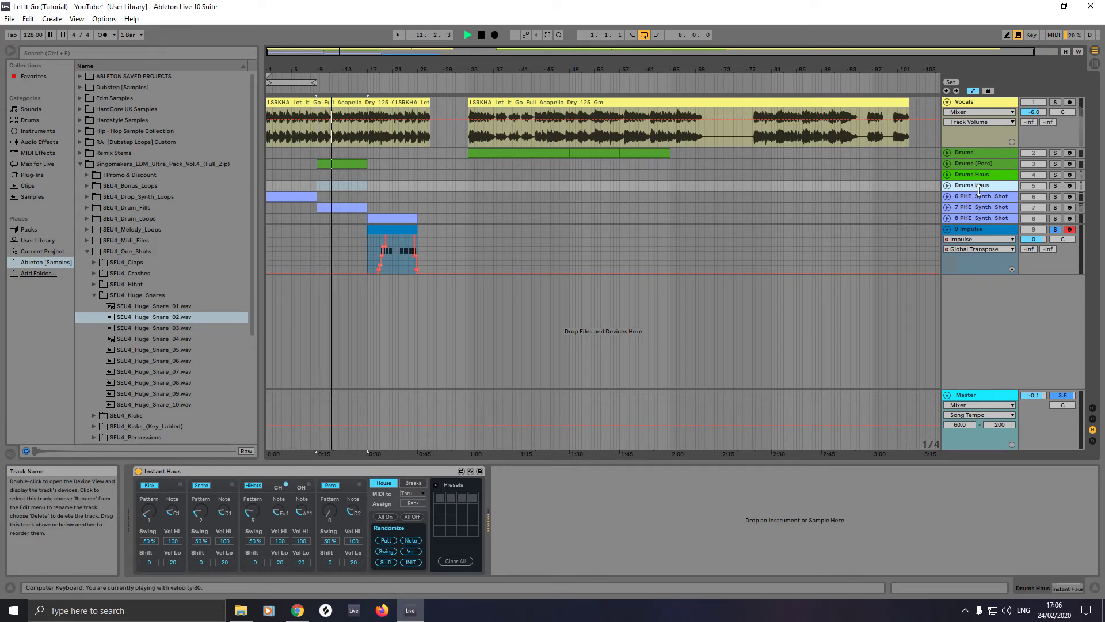
right_click(970, 188)
key(Escape)
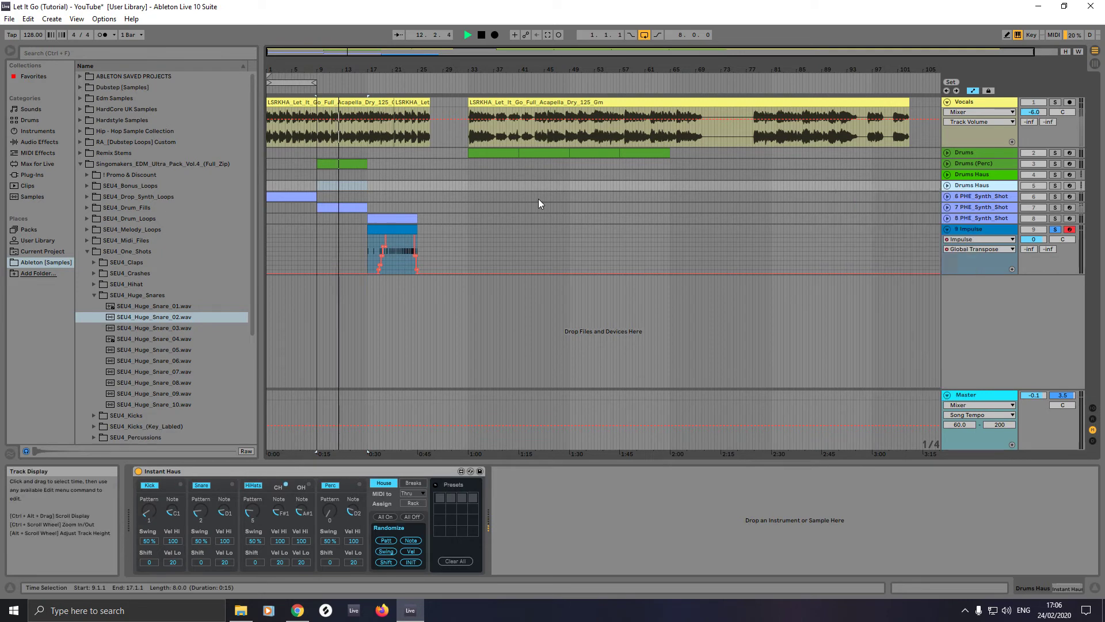
key(space)
Step: Rename the duplicated Drums Haus track as Drums (Perc) Haus
right_click(973, 185)
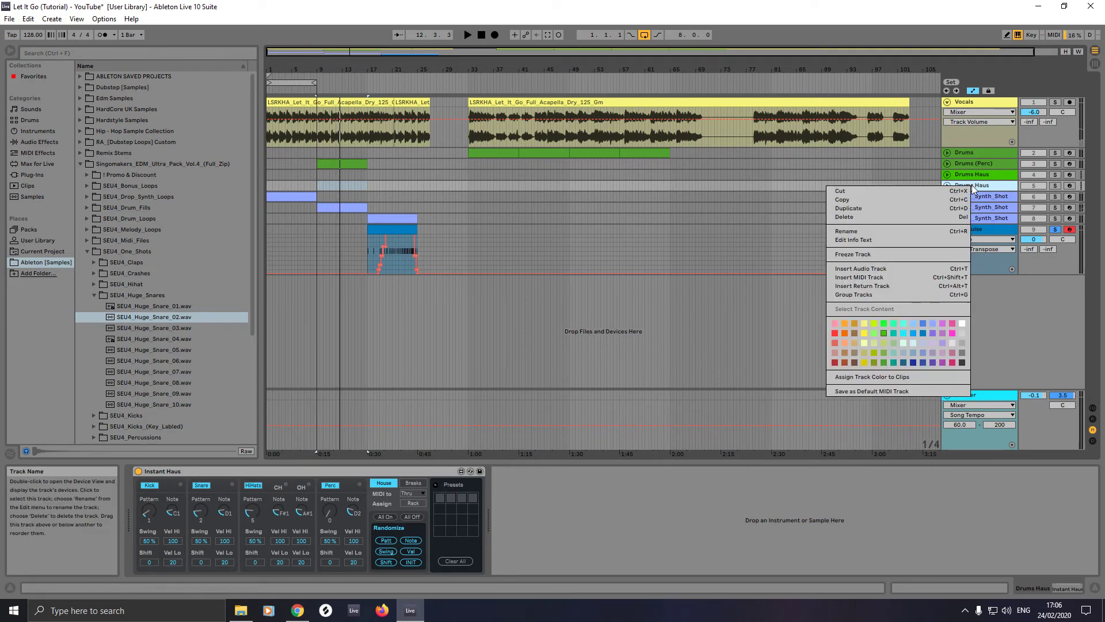
click(895, 233)
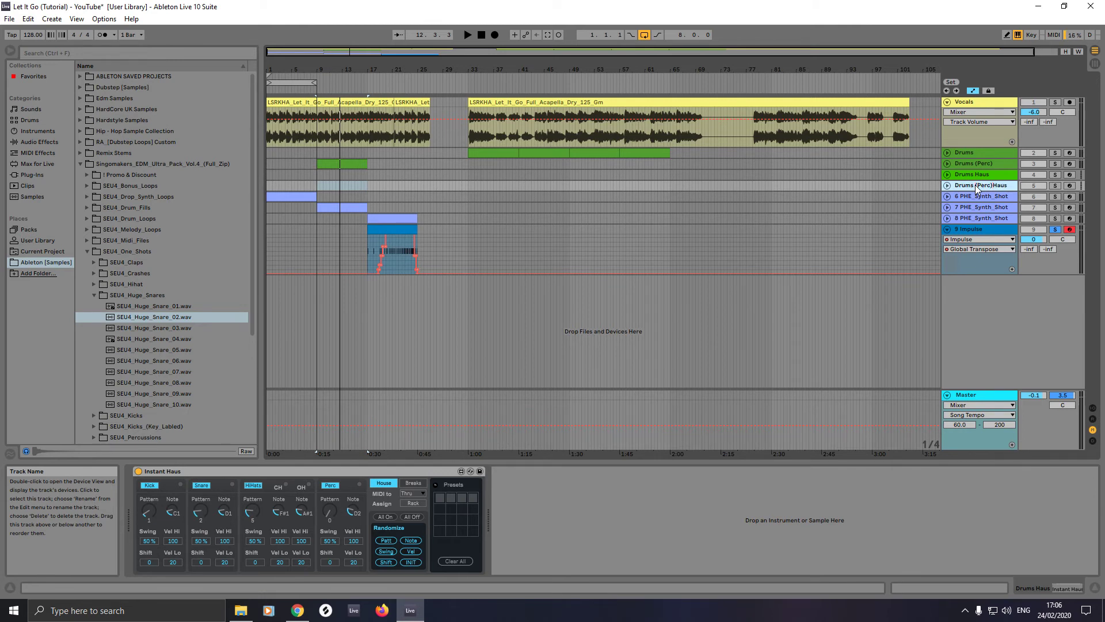
text((Perc))
click(879, 188)
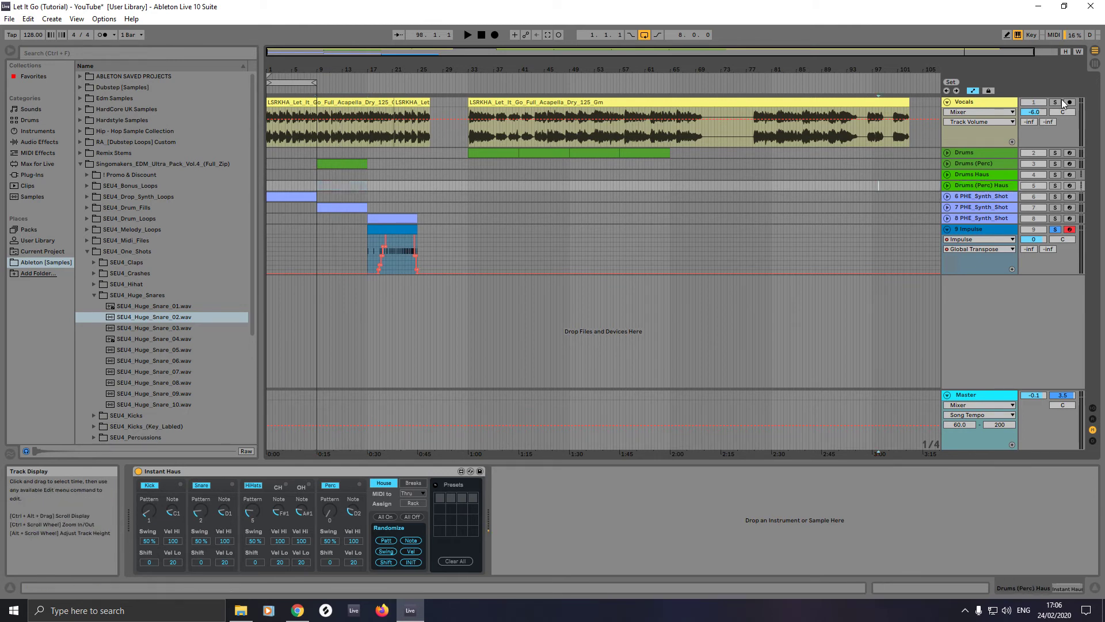
Step: Route Drums (Perc) Haus to take MIDI from Drums (Perc) and send it to Drums (Perc), 1-909 Core Kit, and return to the arrangement
click(1096, 64)
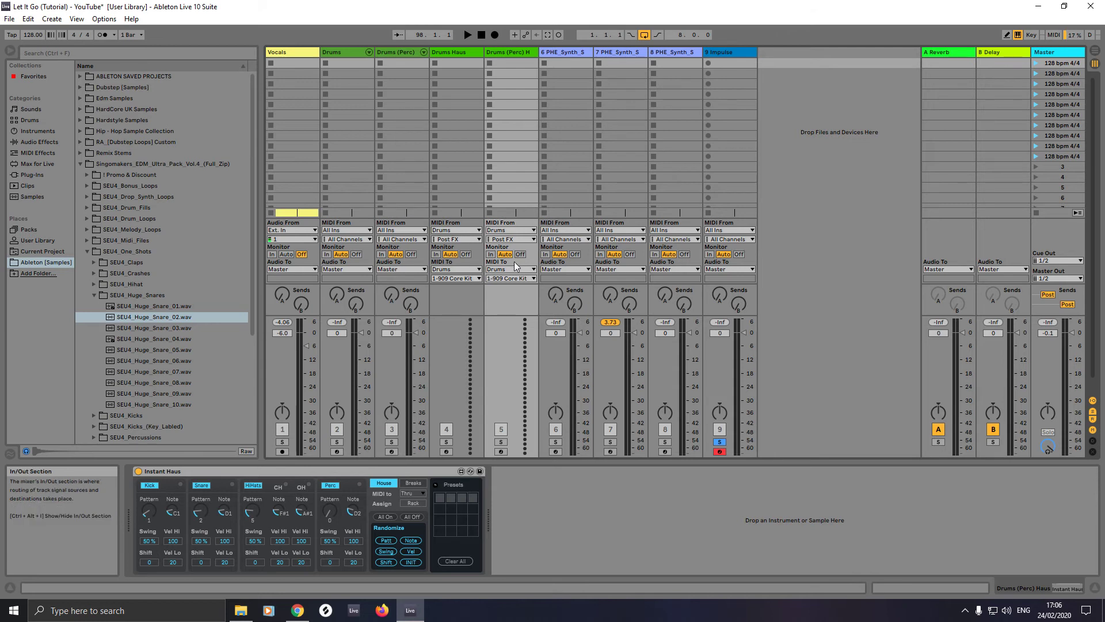
click(514, 231)
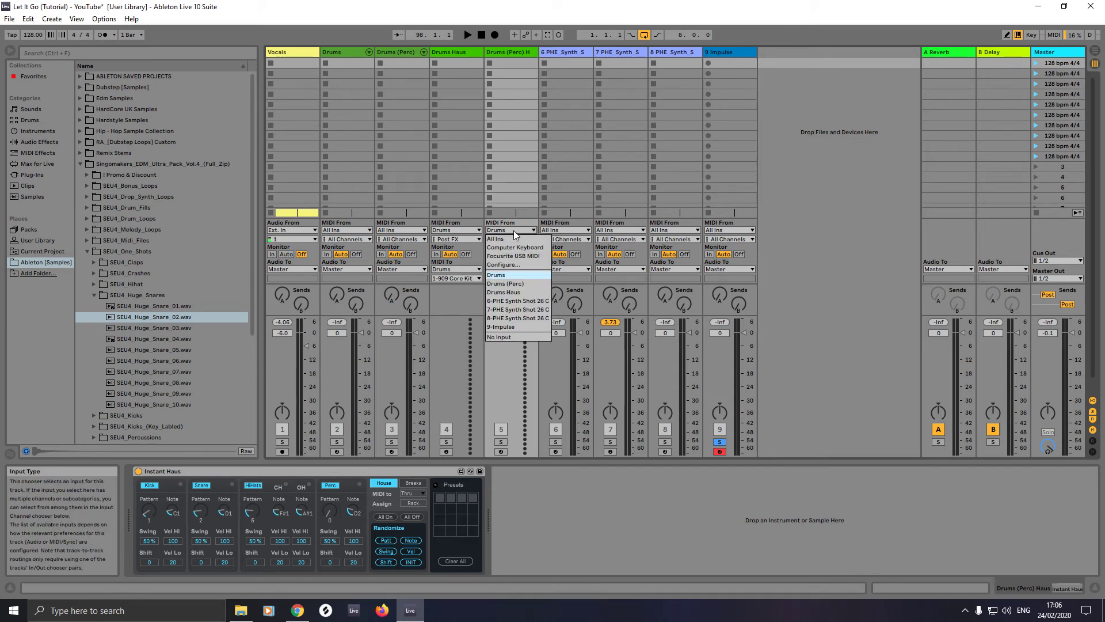
click(501, 285)
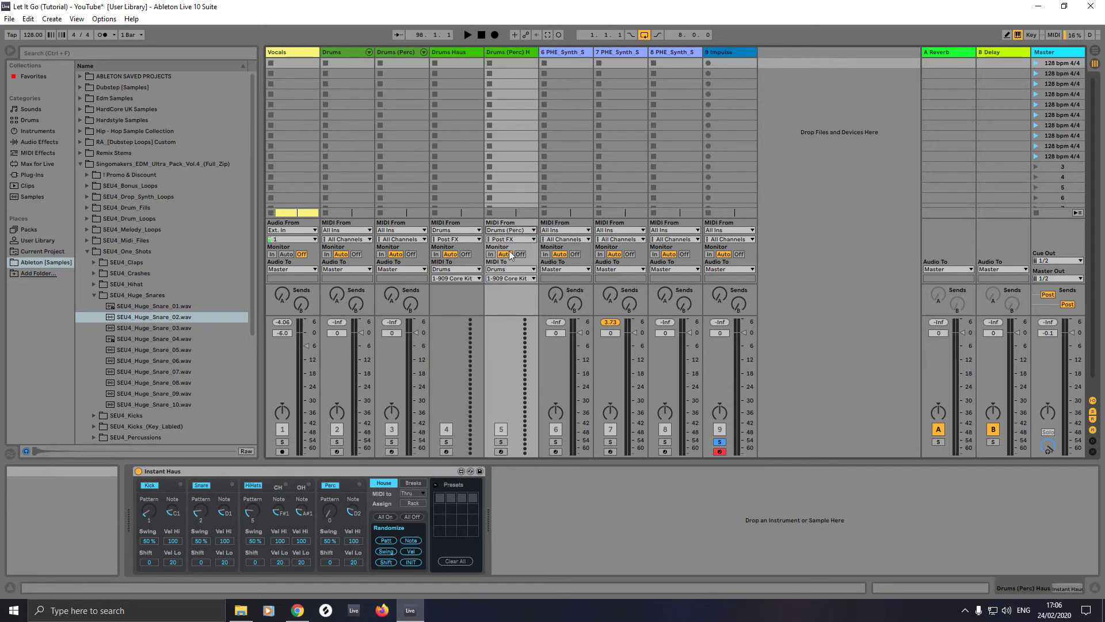
click(506, 274)
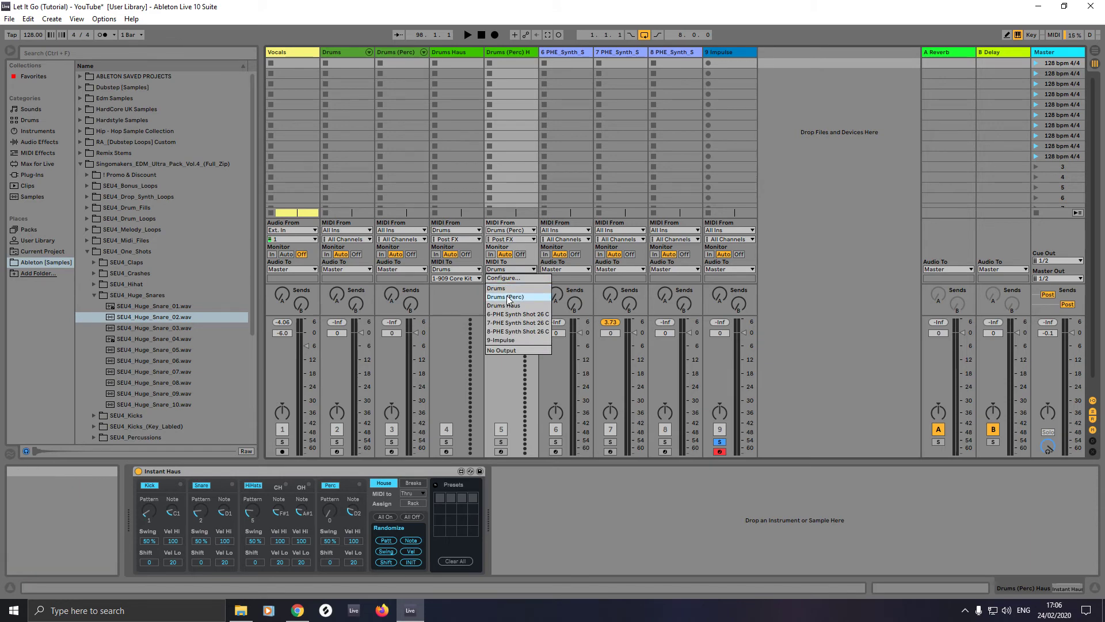
click(509, 297)
click(509, 279)
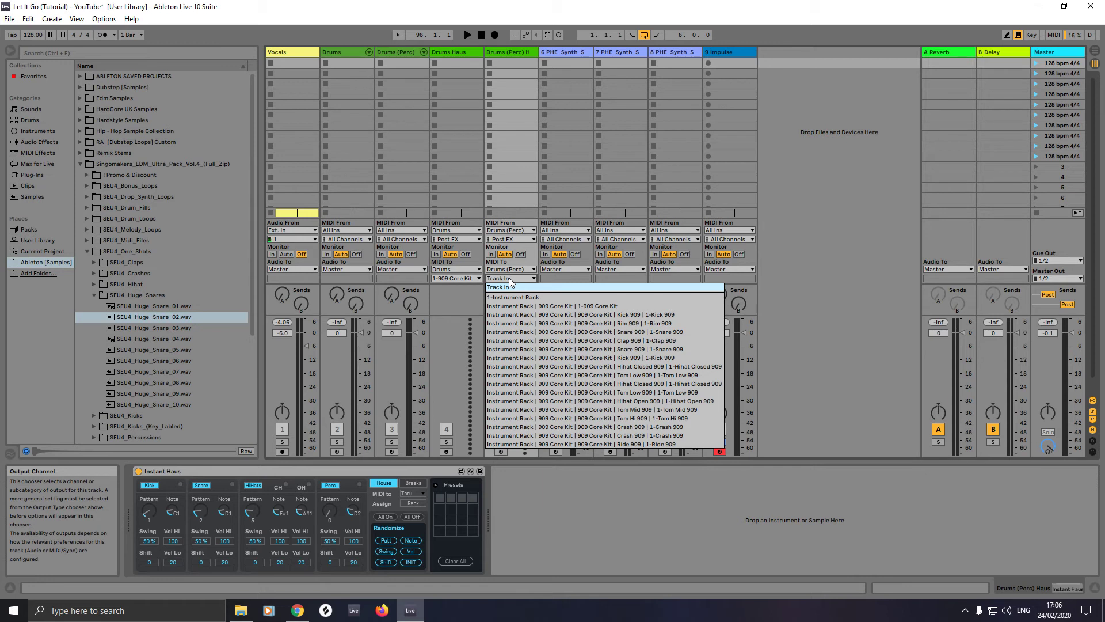
click(514, 307)
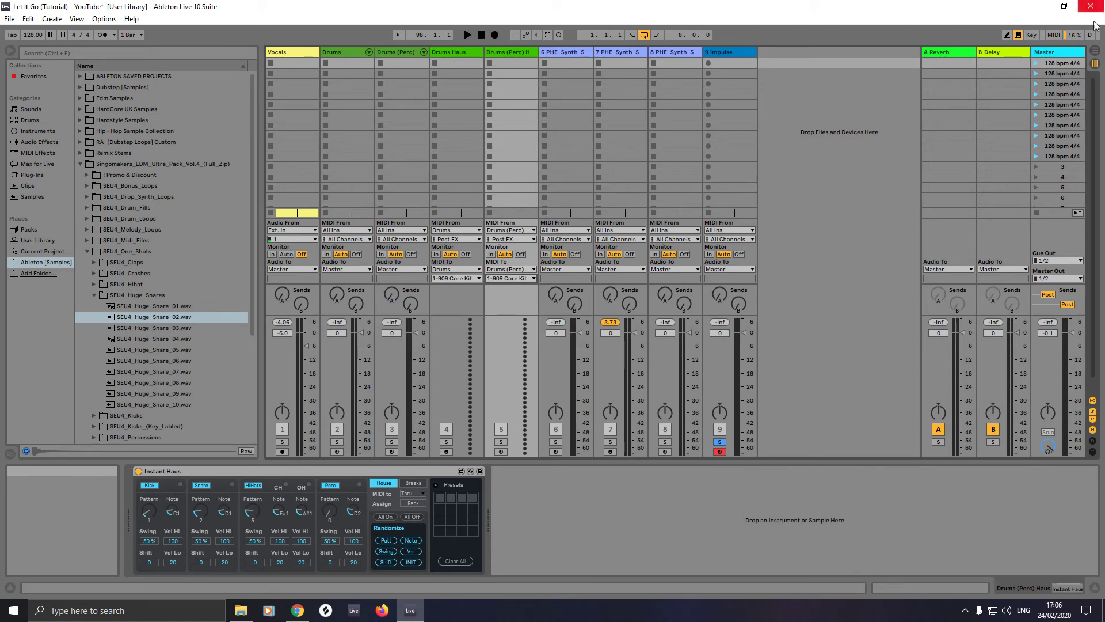
click(1095, 51)
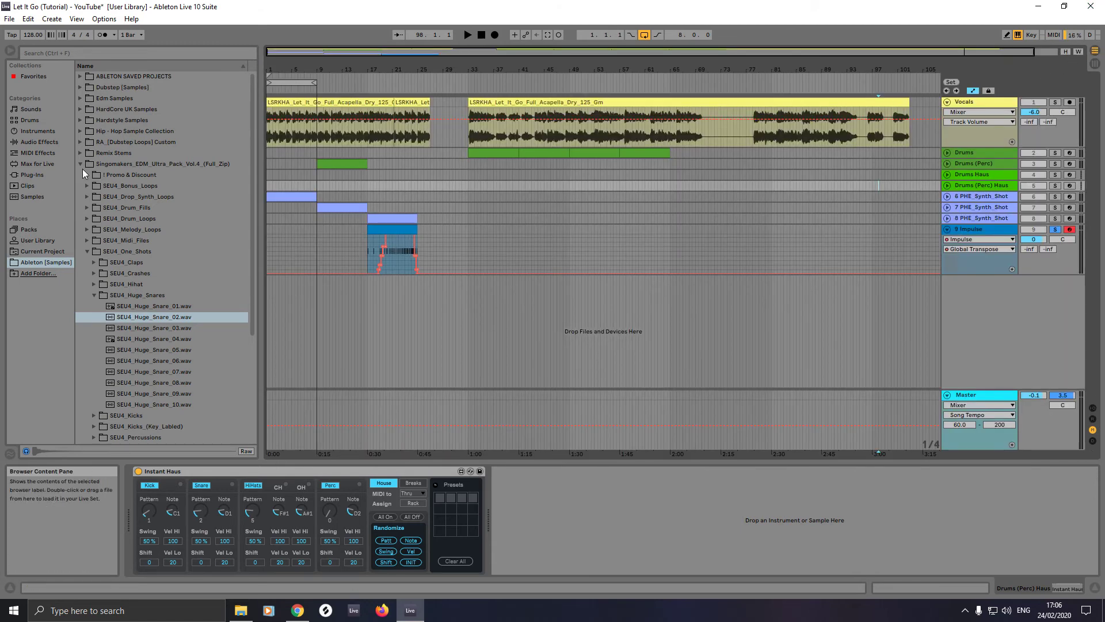
Step: Play back the Drums (Perc) clip from bar 9 to hear it with the other tracks
click(341, 164)
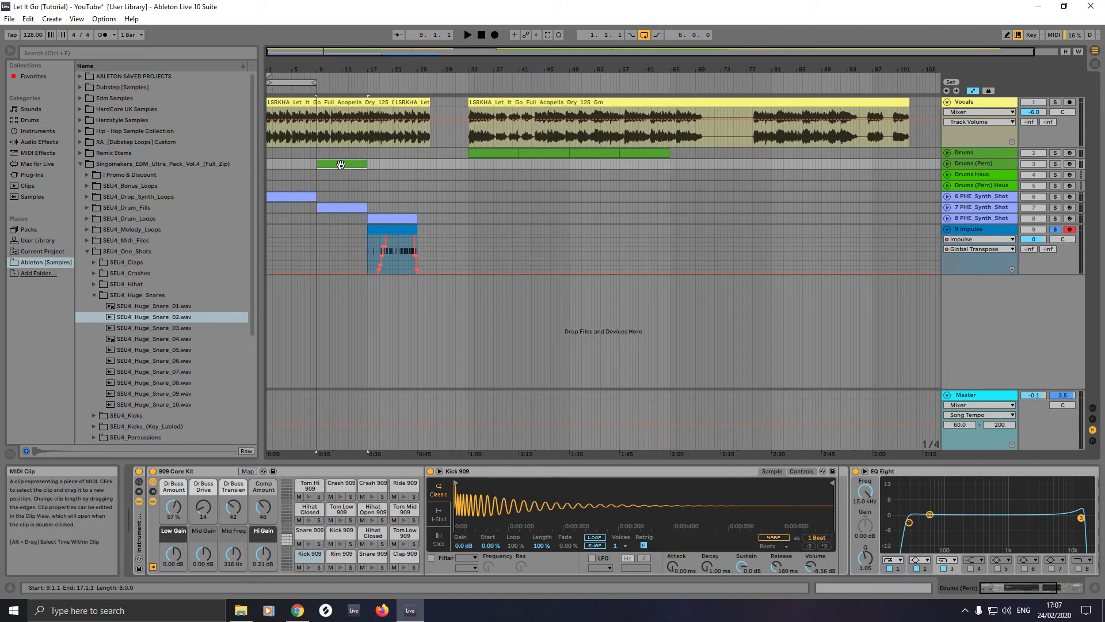
key(space)
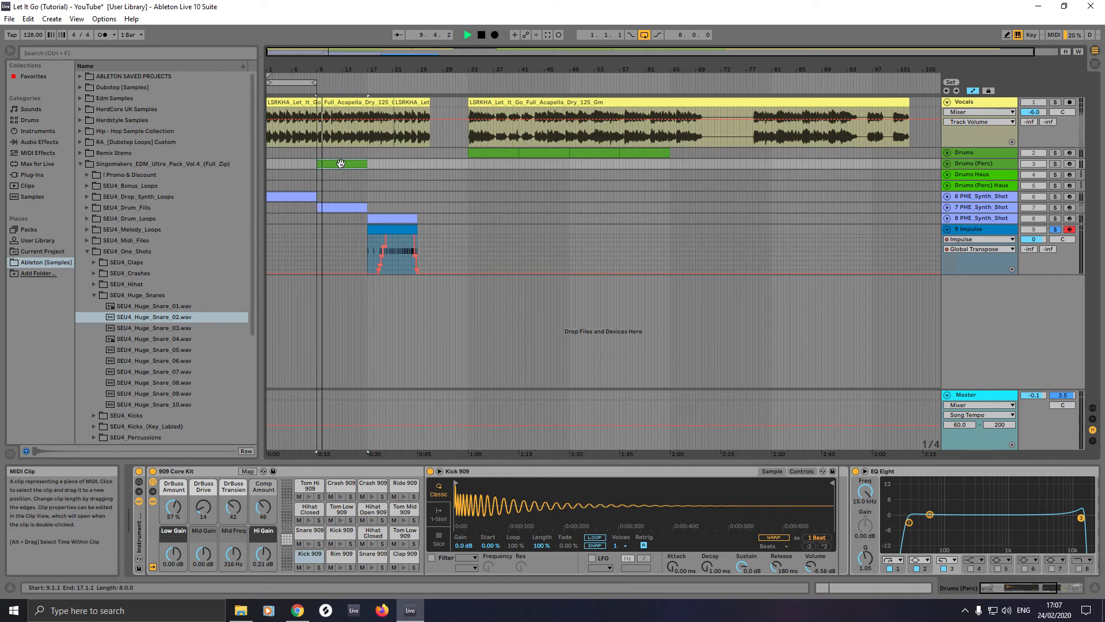
key(space)
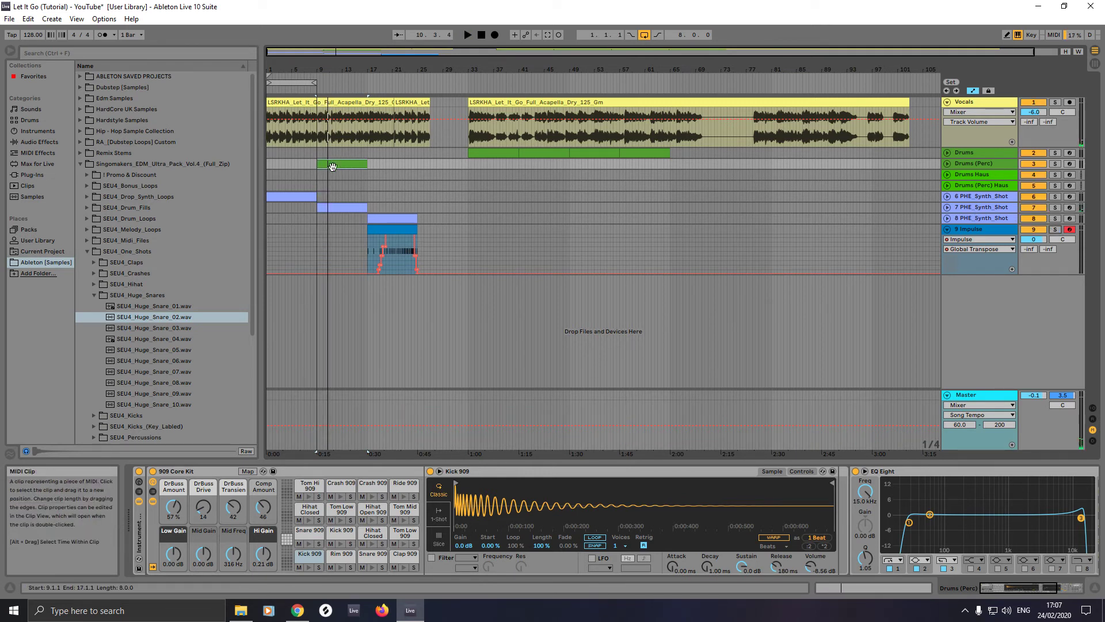
key(space)
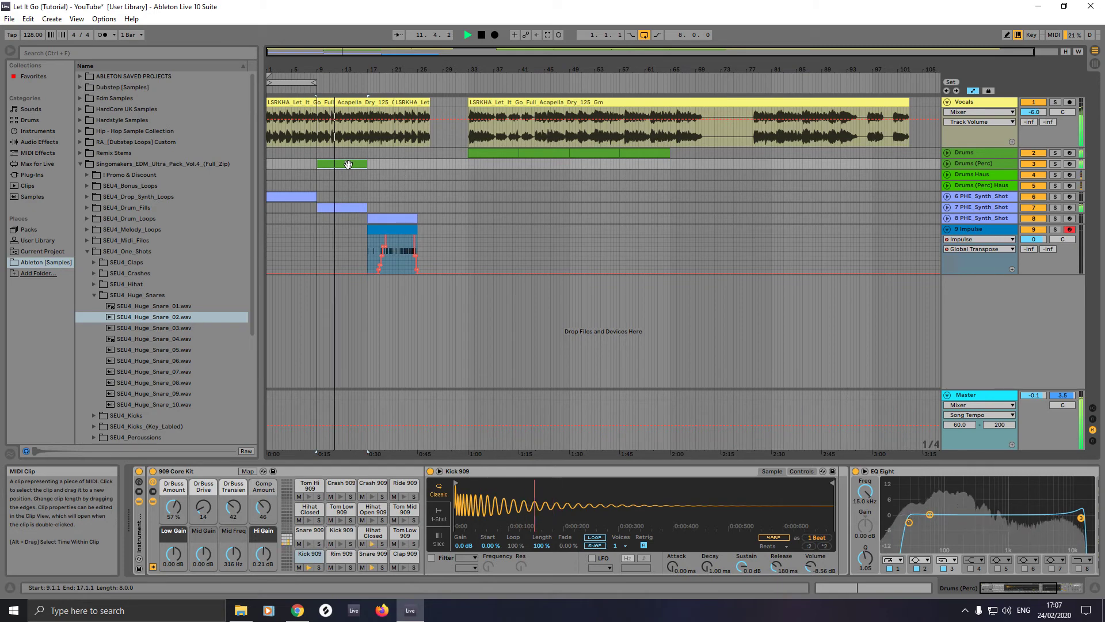
key(space)
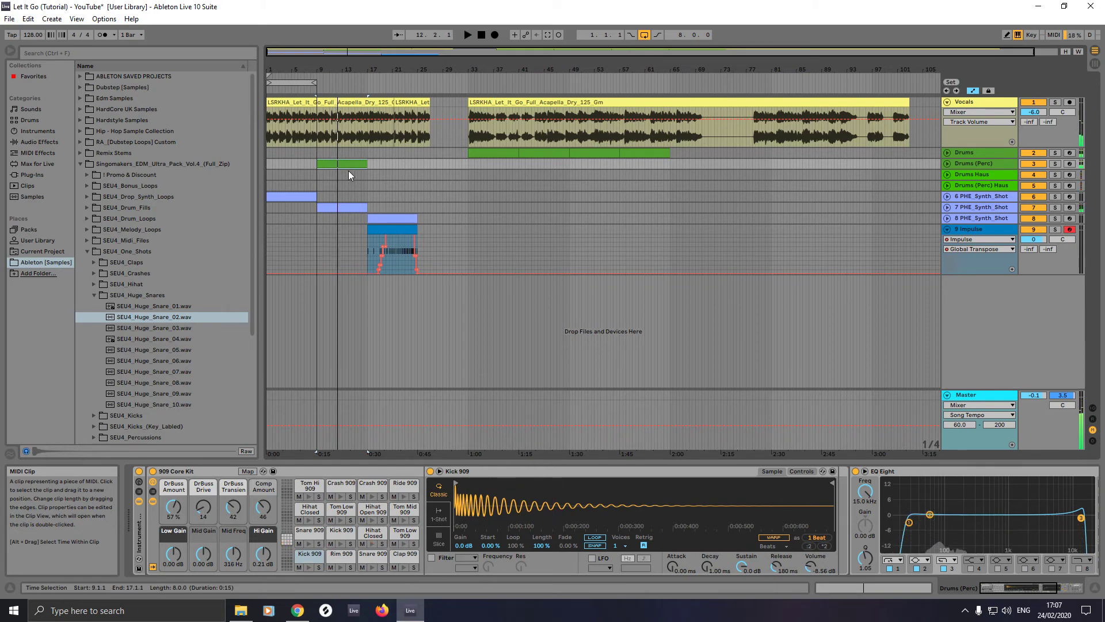
Step: Move the Drums Haus track above Drums (Perc) and switch Instant Haus on Drums (Perc) Haus to Breaks
click(966, 187)
mouse_move(970, 169)
mouse_down()
mouse_move(970, 184)
mouse_move(972, 165)
mouse_up()
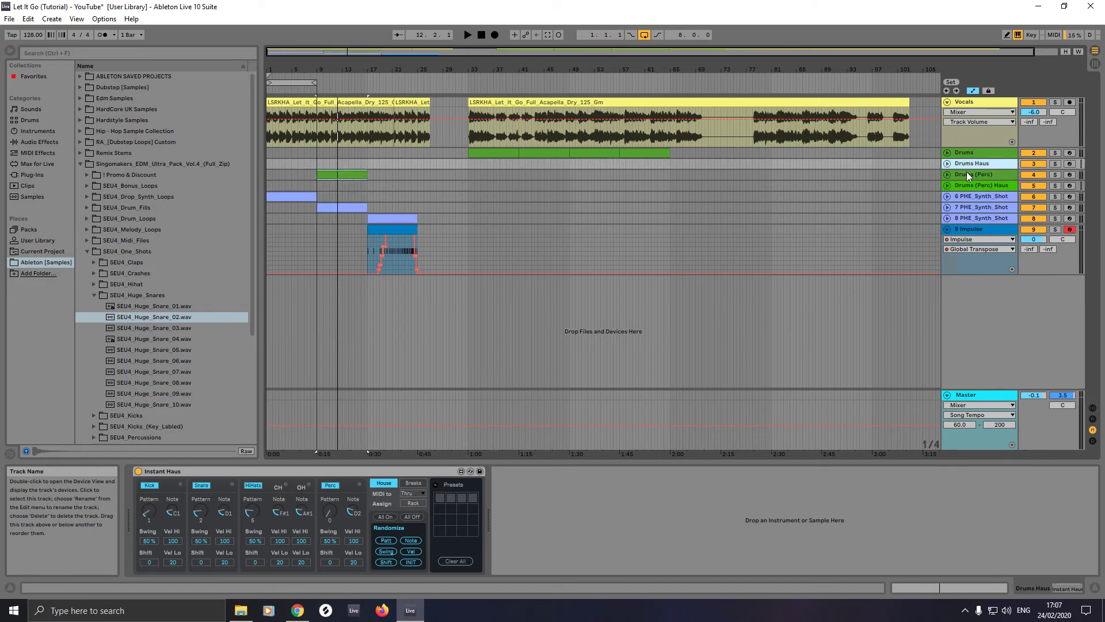
click(965, 185)
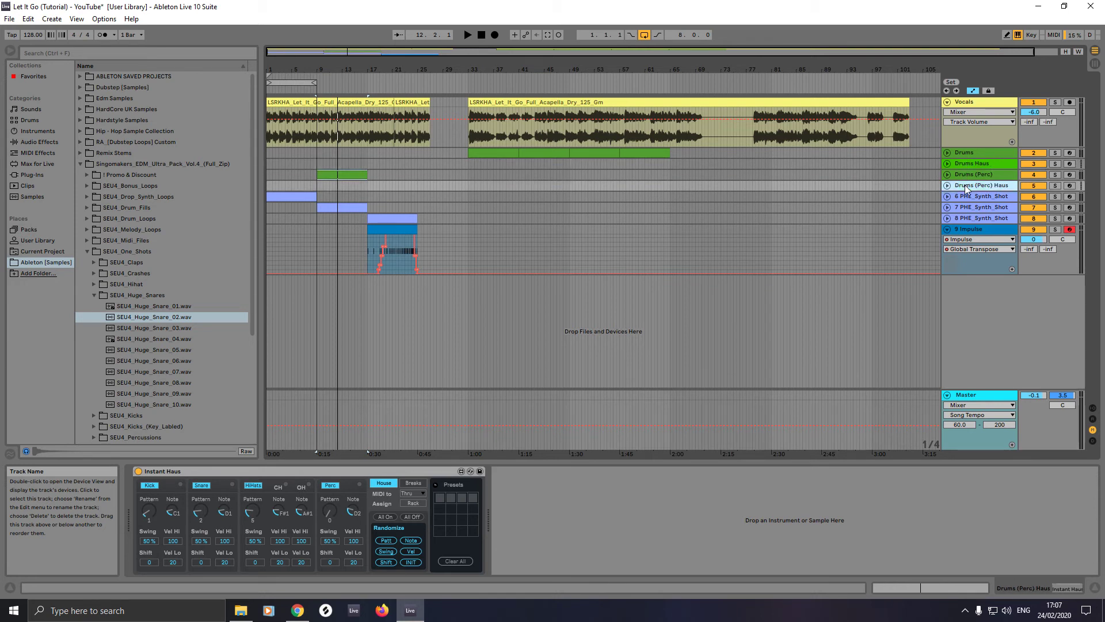
click(414, 483)
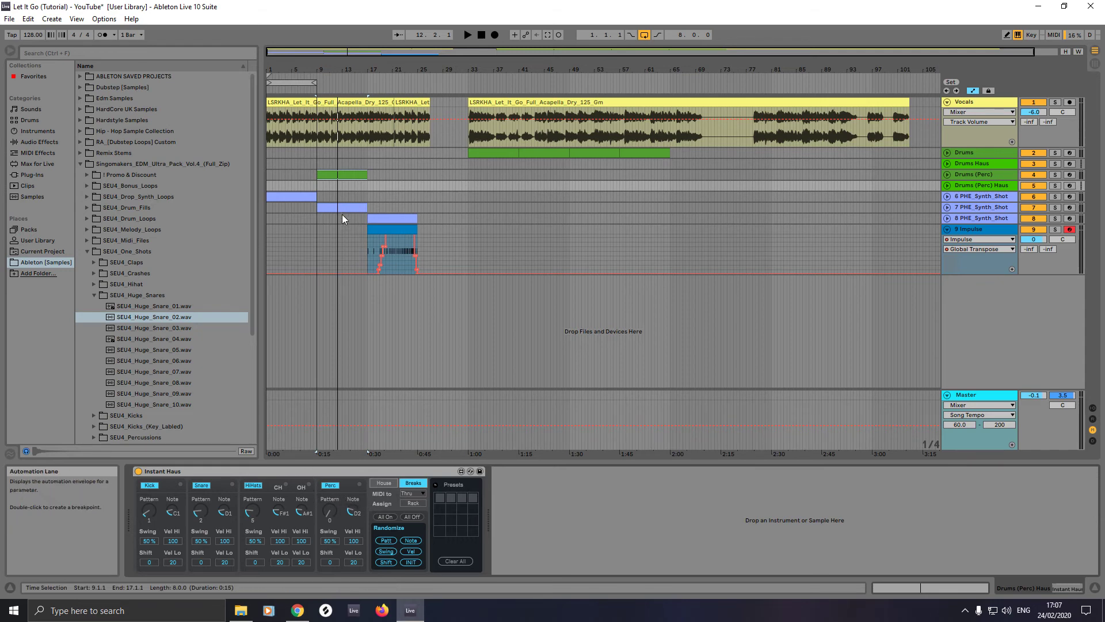
Step: Audition the percussion clip and set the snare and hi-hat patterns to 1 in Instant Haus on Drums (Perc) Haus
click(347, 174)
key(space)
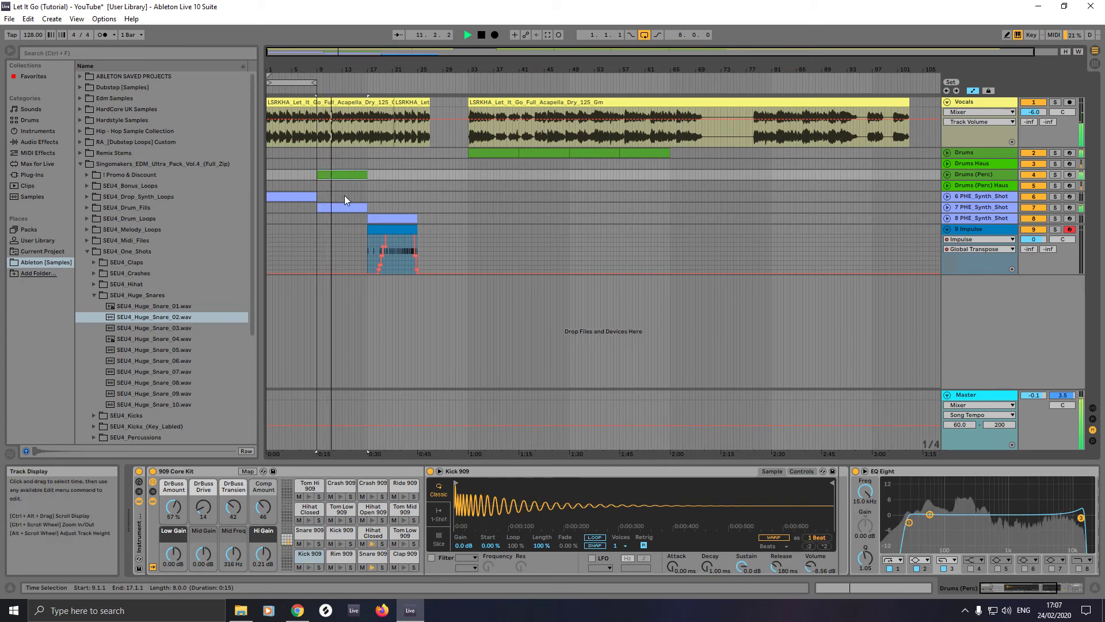
click(345, 195)
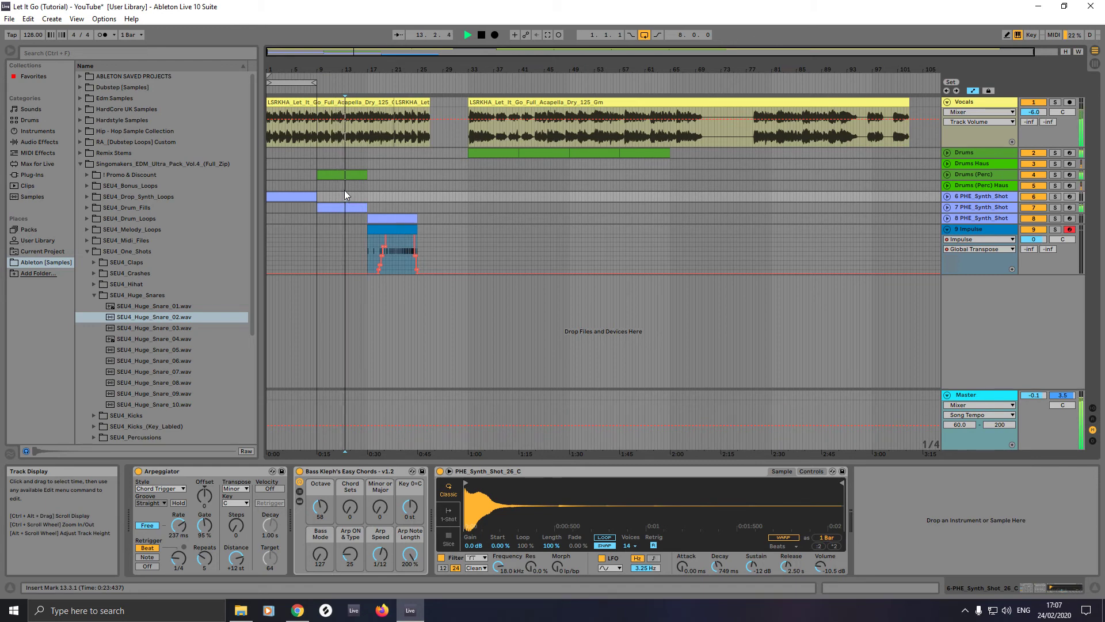
click(345, 185)
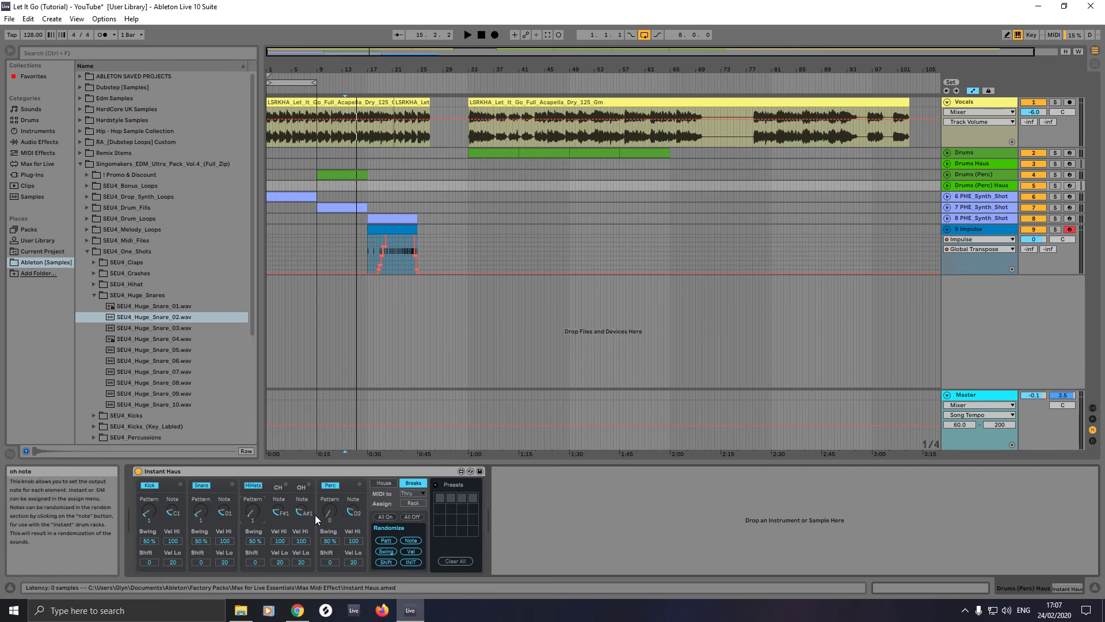
key(space)
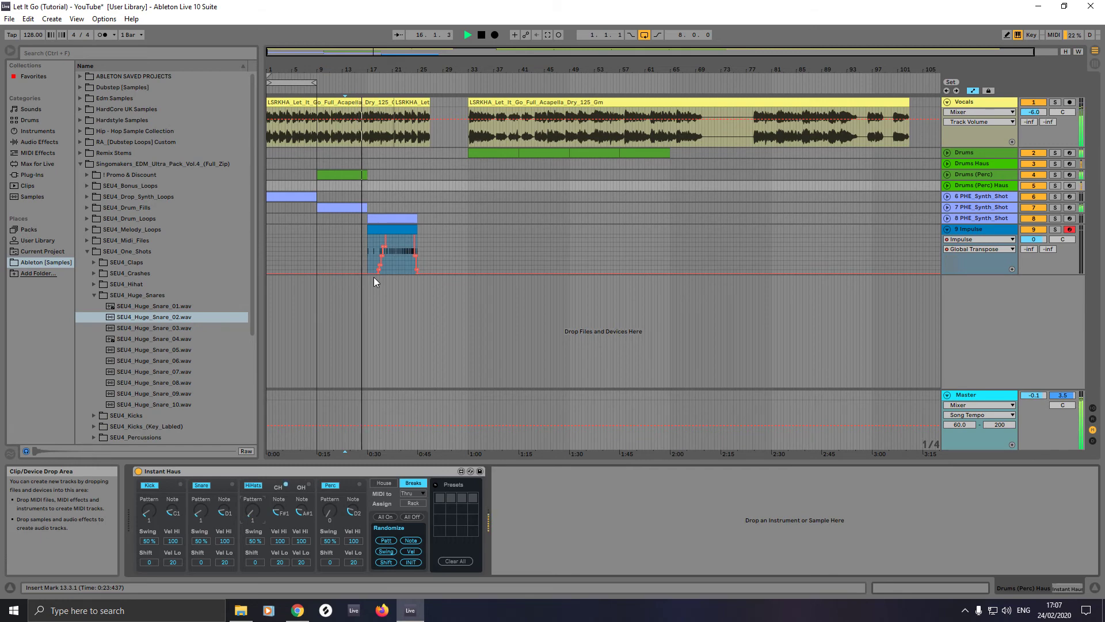
Step: Replay the percussion clip, set the Instant Haus kick pattern to 0 and raise the perc pattern
click(333, 178)
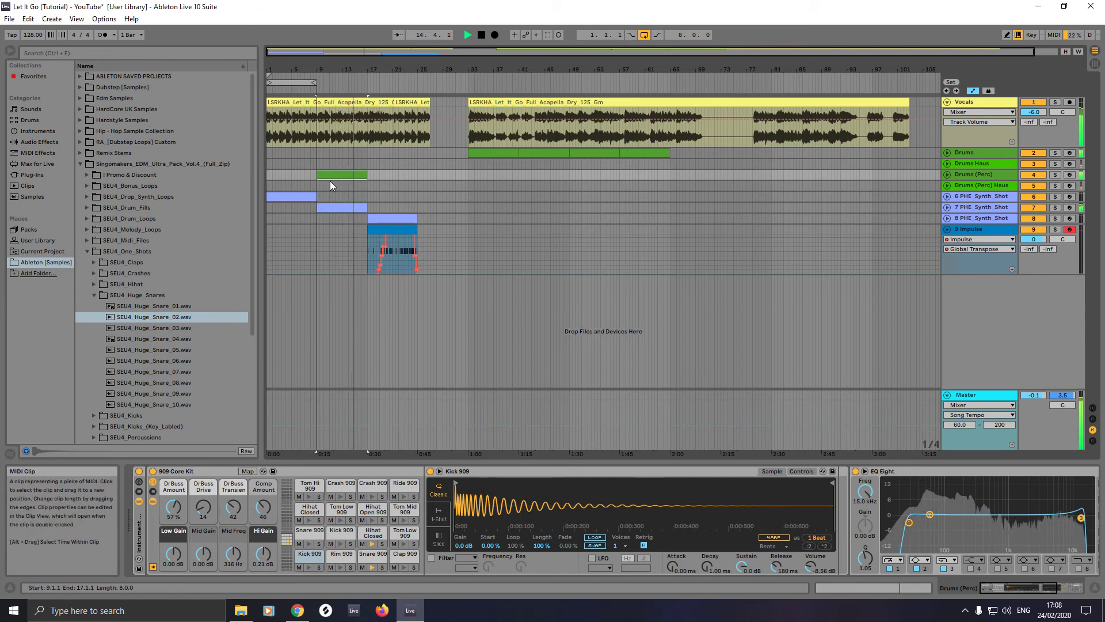
click(329, 184)
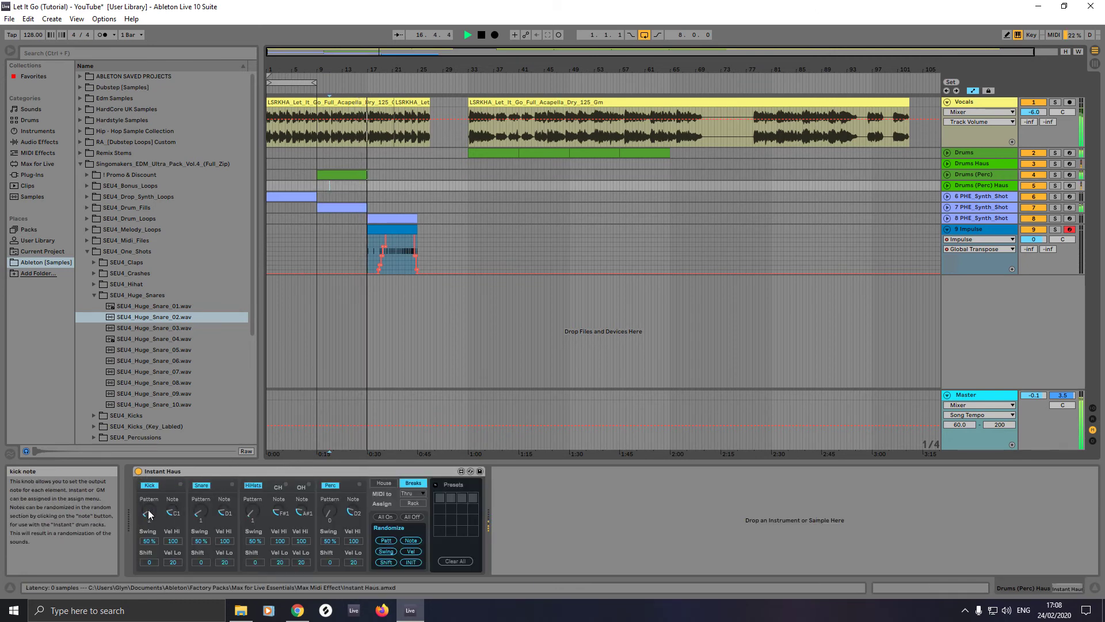
drag(148, 509, 148, 519)
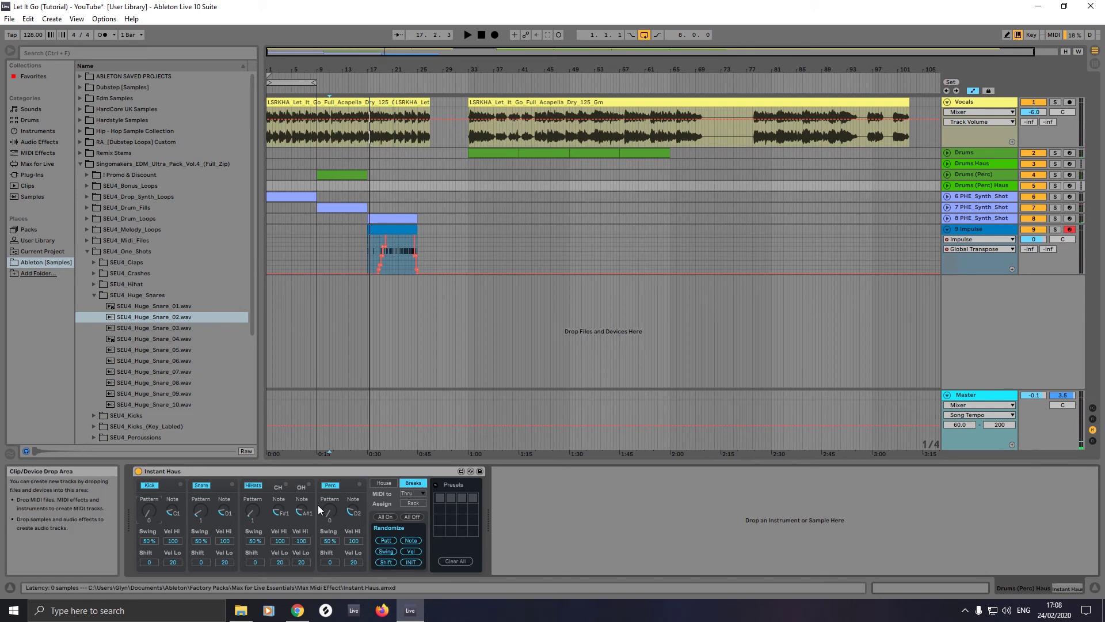
drag(330, 511, 329, 502)
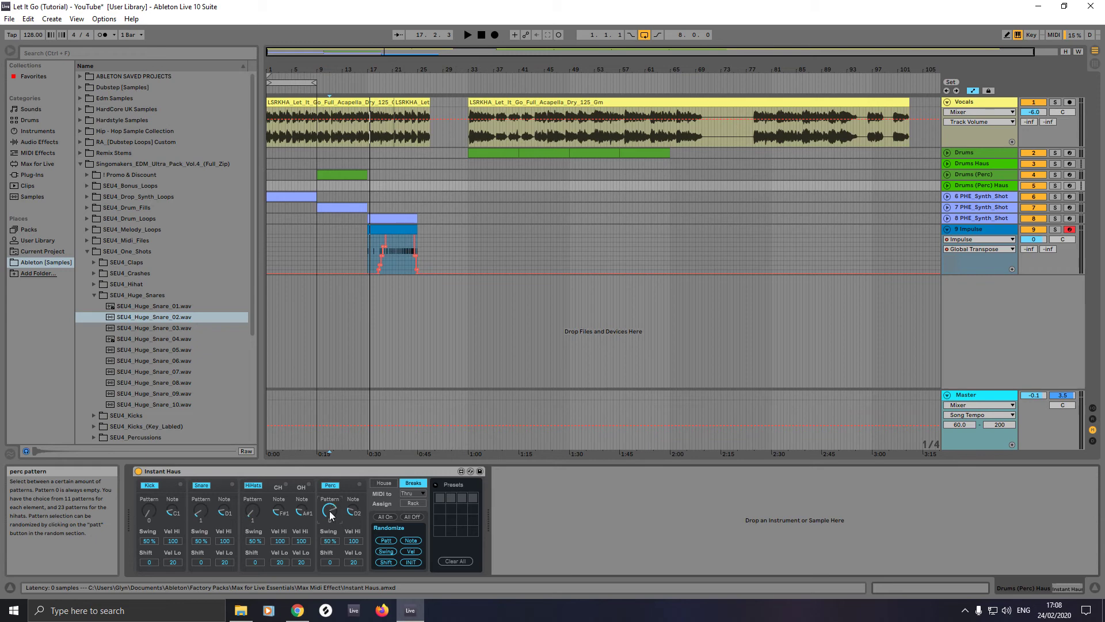
Step: Try perc pattern 2 in Instant Haus on Drums (Perc) Haus while replaying the percussion clip
click(348, 174)
key(space)
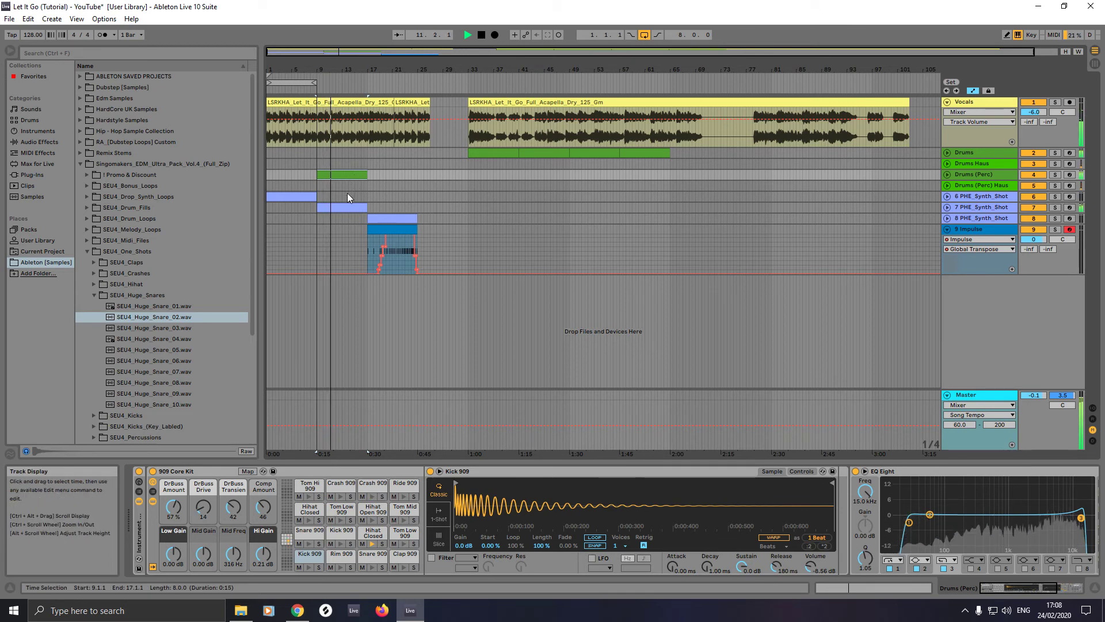
click(348, 187)
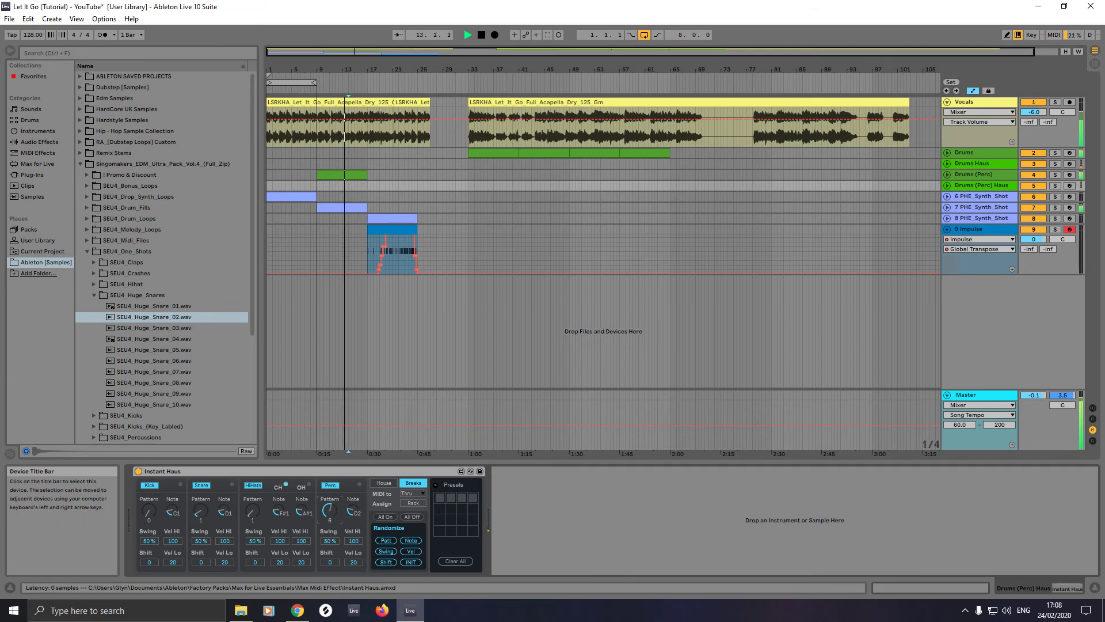
mouse_move(330, 511)
mouse_down()
mouse_move(330, 529)
mouse_move(330, 517)
mouse_up()
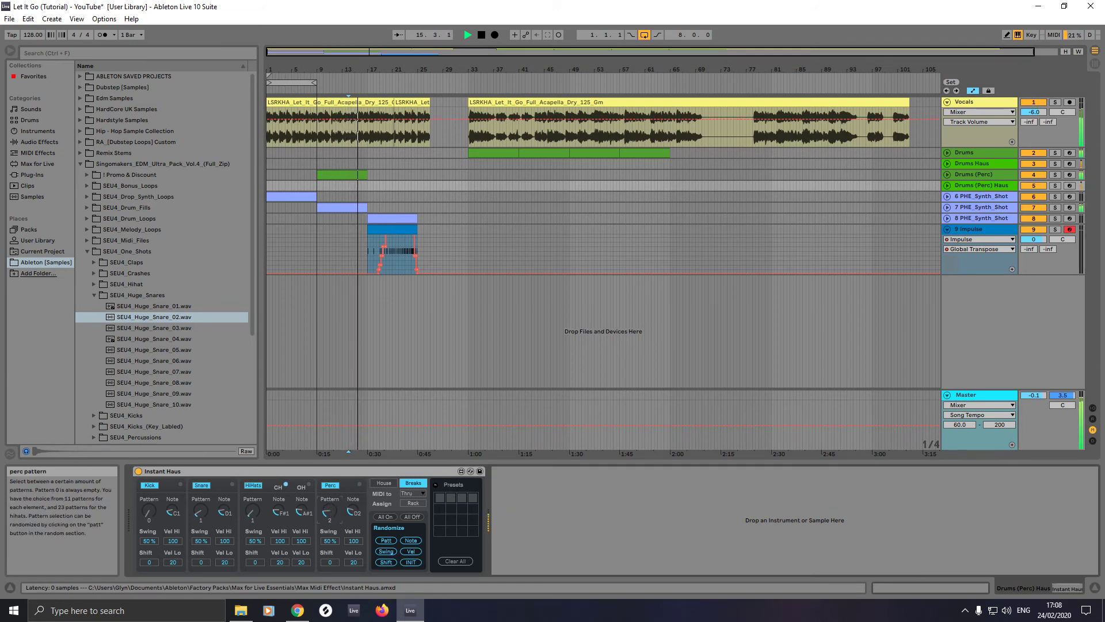
key(space)
key(space)
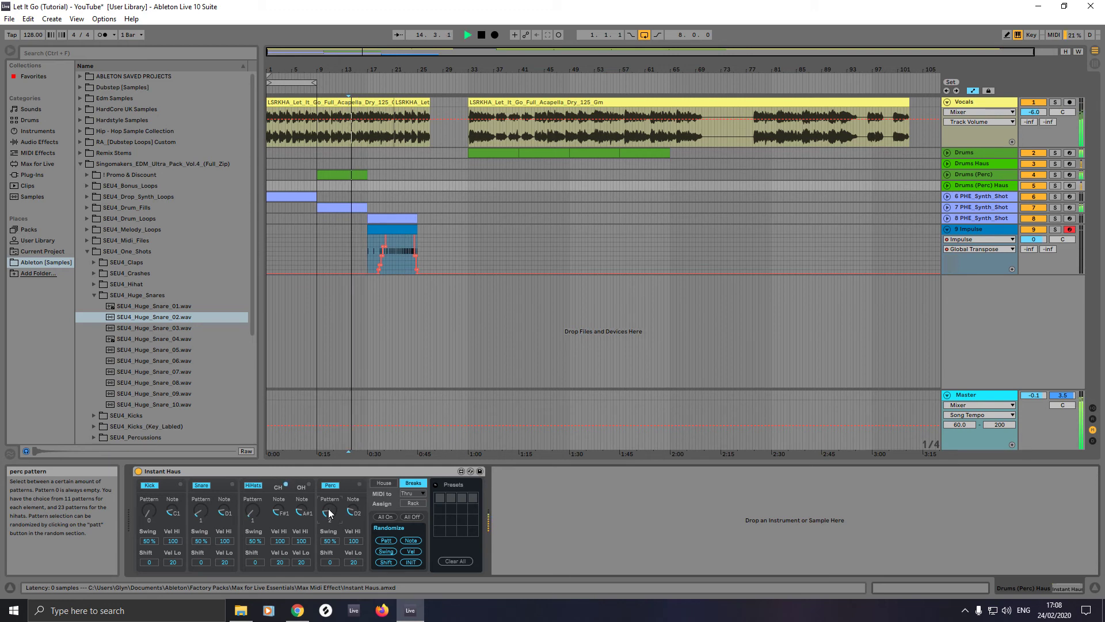
click(336, 174)
key(space)
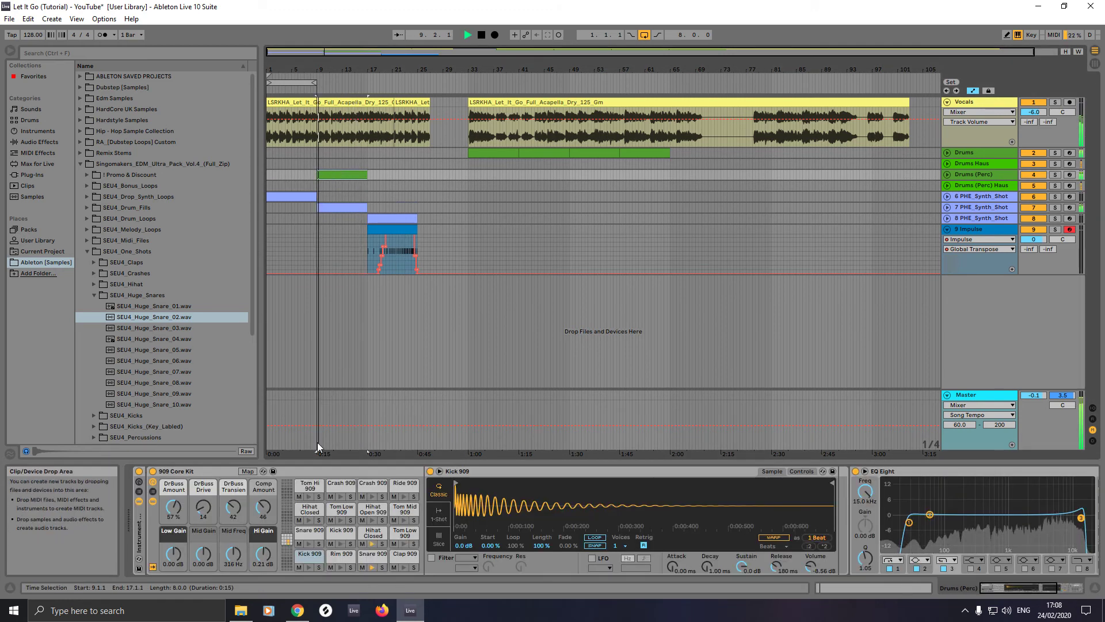
click(358, 186)
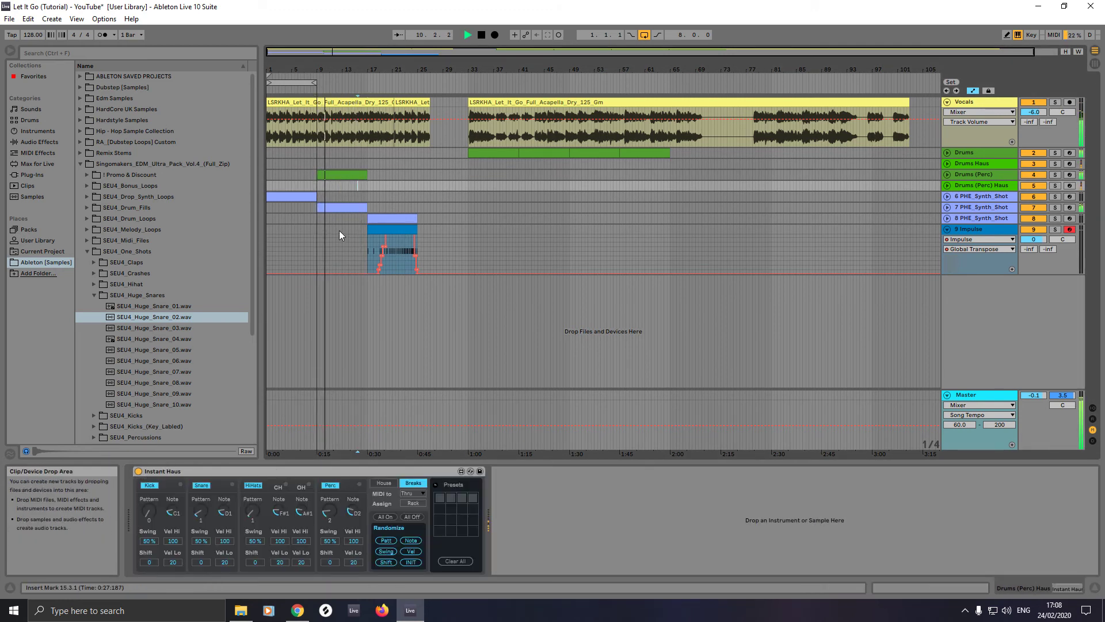
Step: Set the Instant Haus perc pattern on Drums (Perc) Haus to 6 and replay from 9.1.1
click(316, 186)
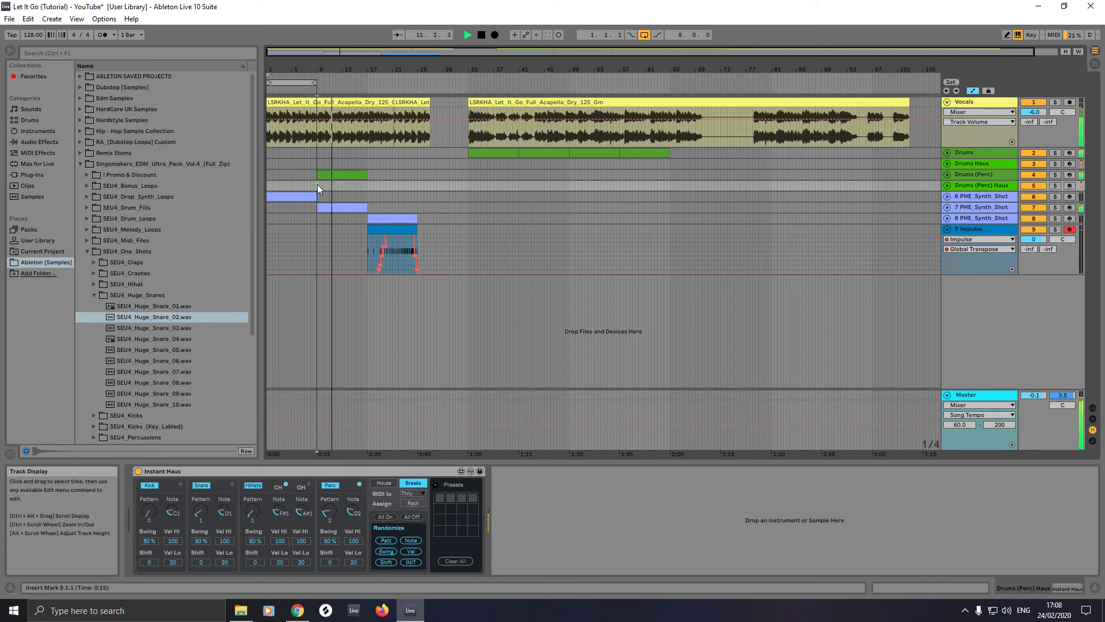
click(334, 517)
drag(333, 517, 332, 496)
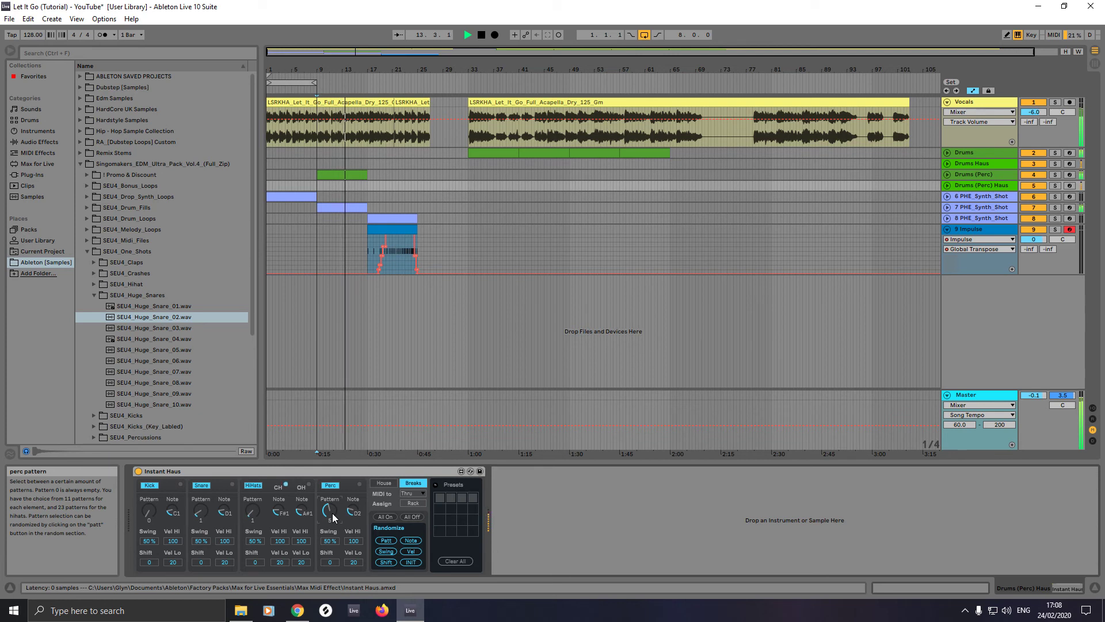
drag(333, 514, 332, 507)
key(space)
key(space)
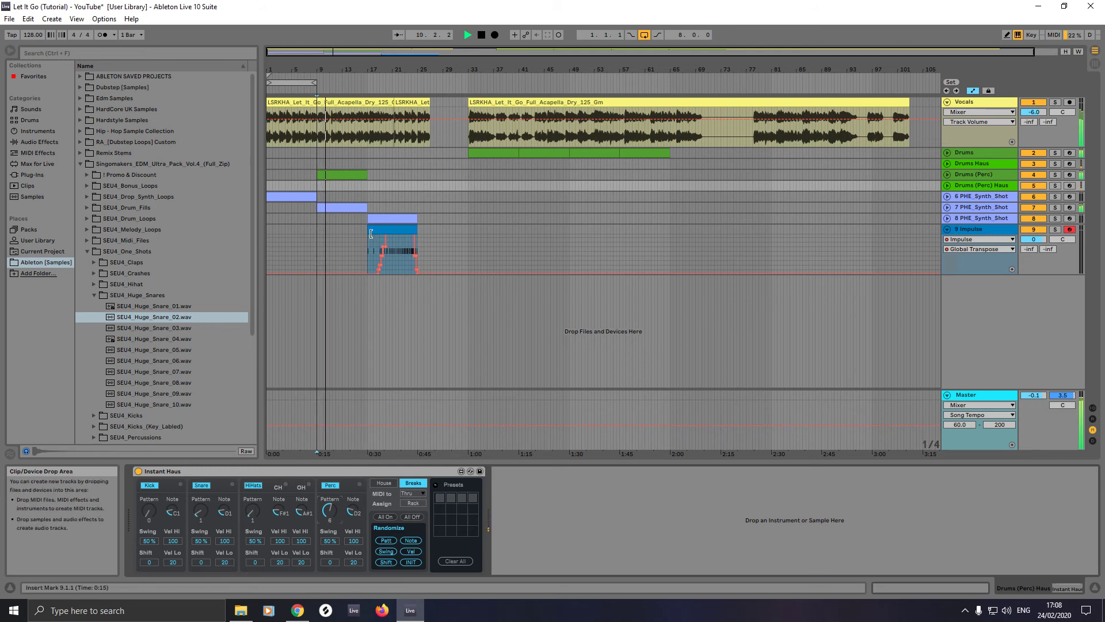
Step: Lower the second Crash 909 pad's volume to -21.5 dB in the Drums (Perc) kit and replay the clip
click(354, 174)
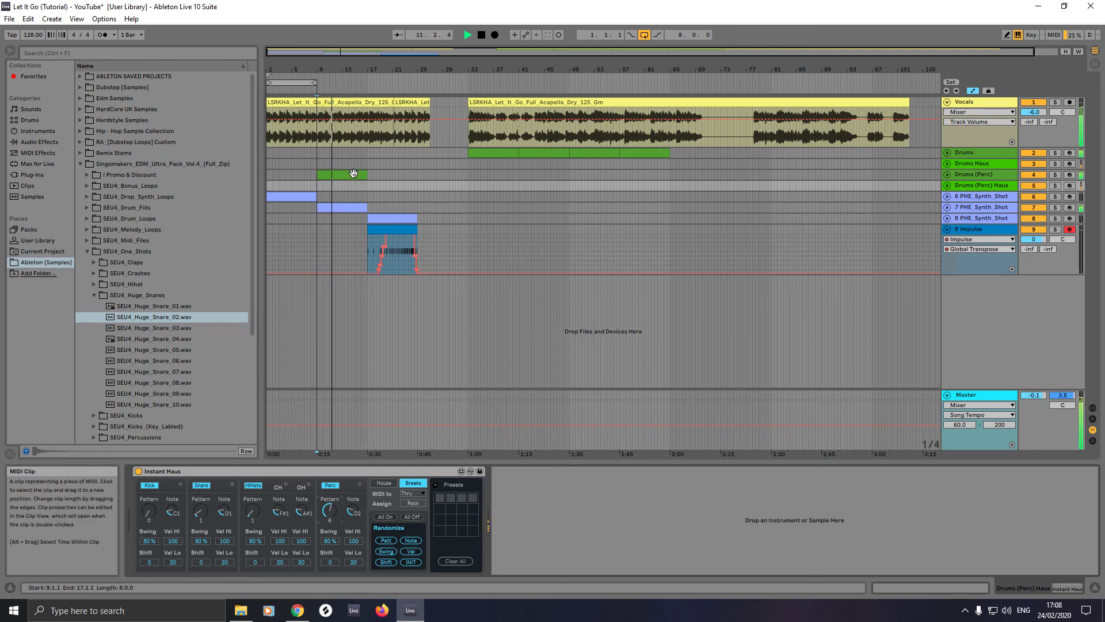
click(354, 174)
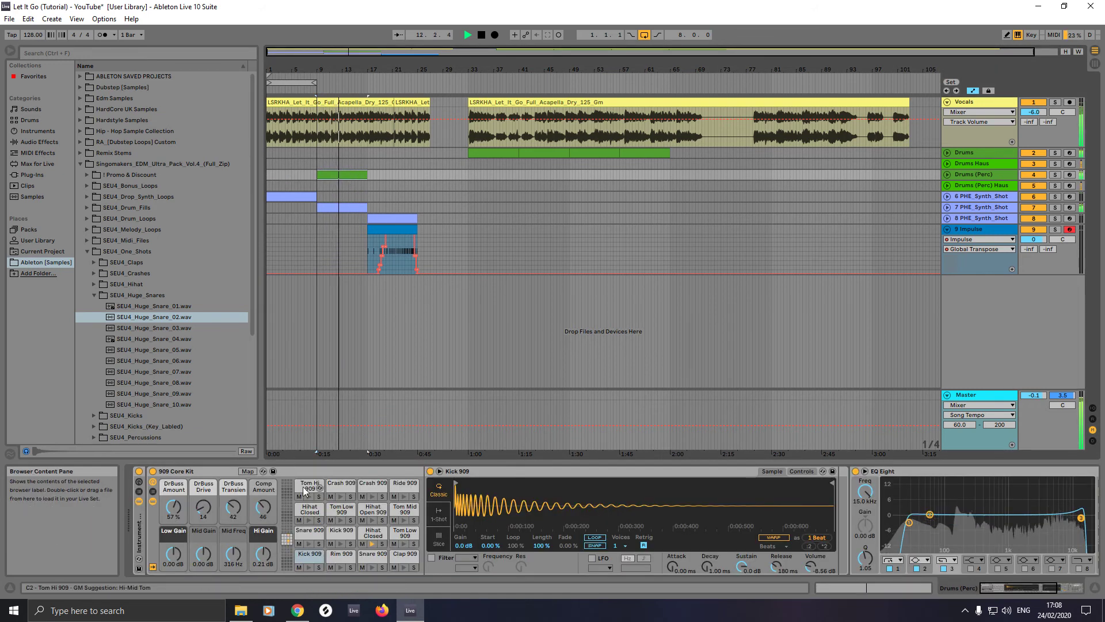
click(369, 487)
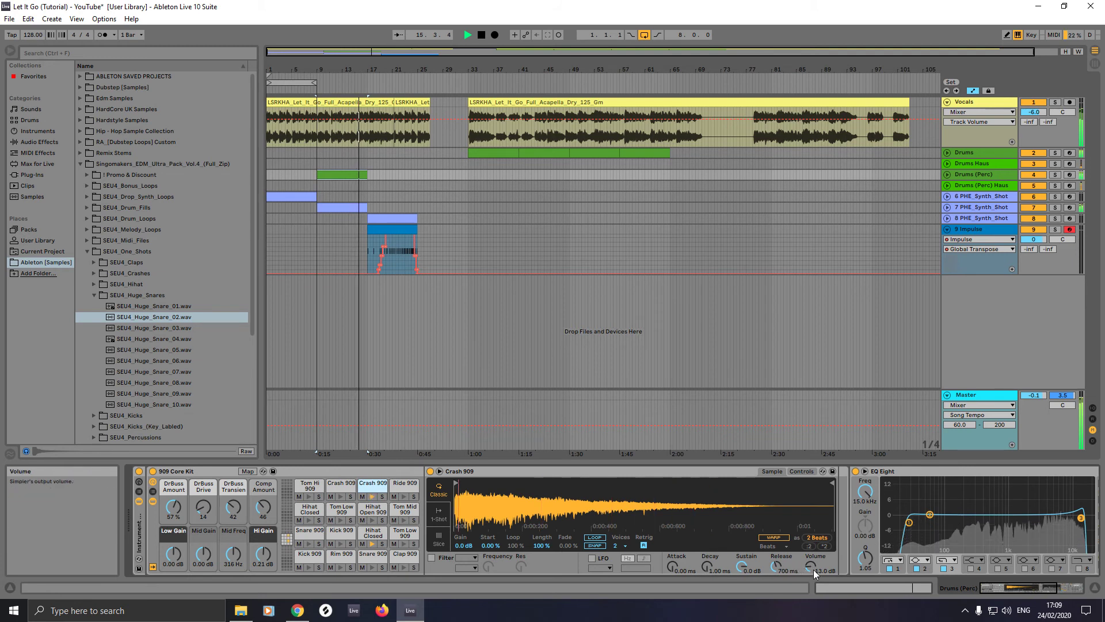
drag(811, 566, 811, 575)
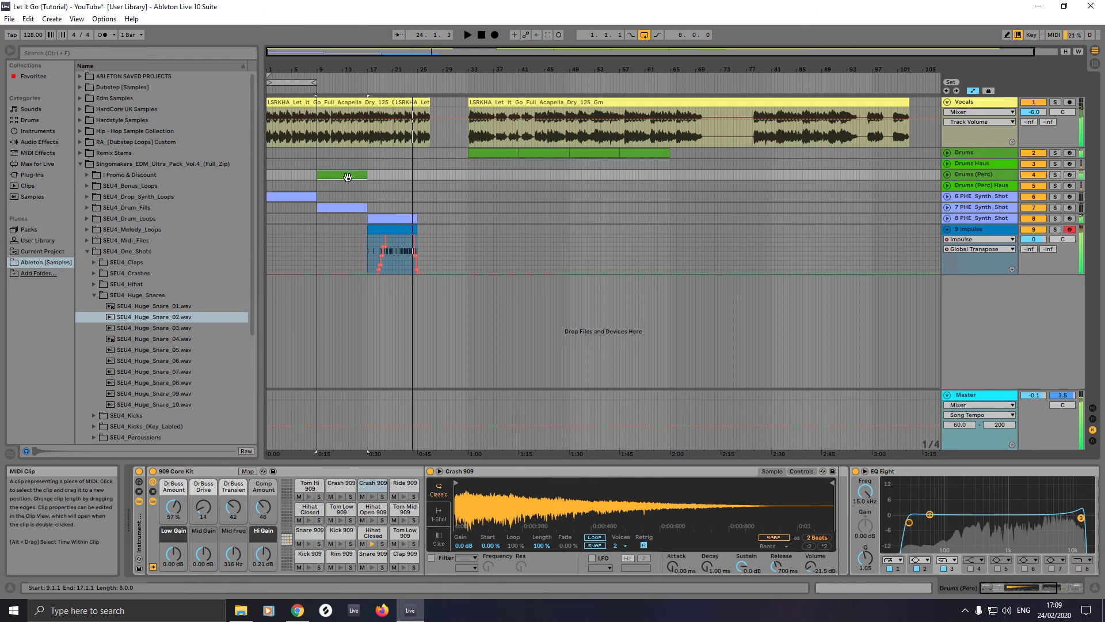
key(space)
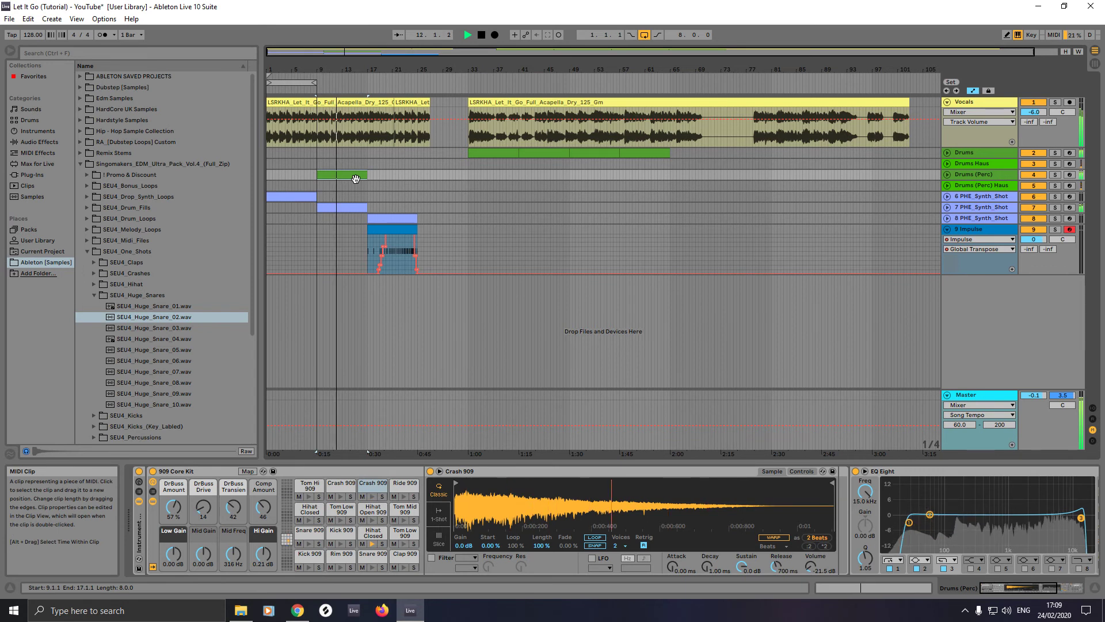
key(space)
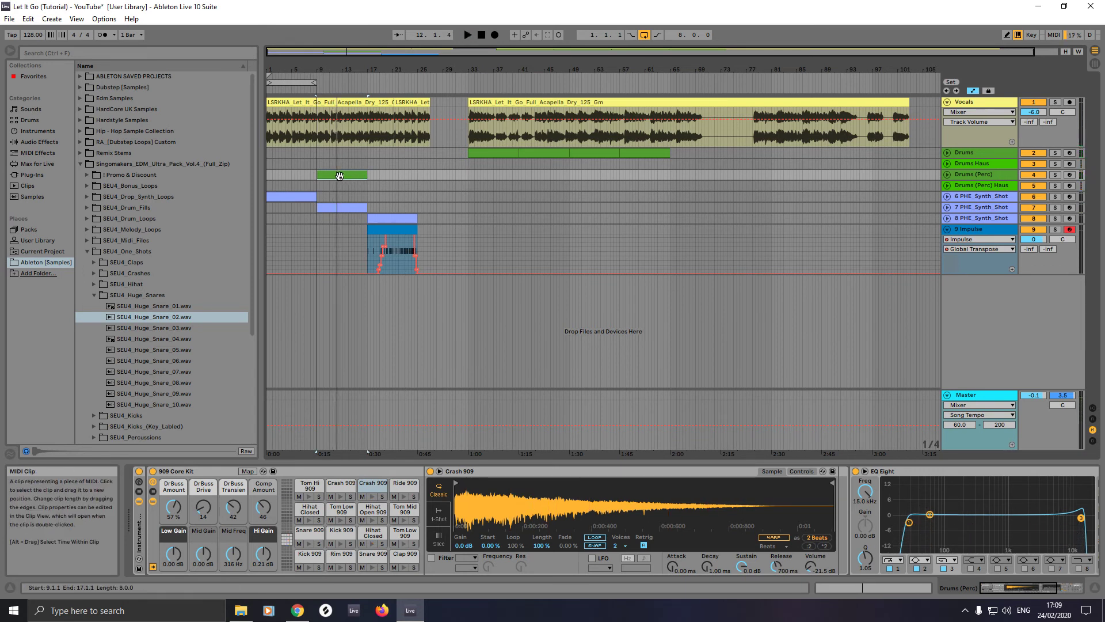
Step: Show the automation lane for the Instant Haus All On control on the Drums Haus track
click(488, 151)
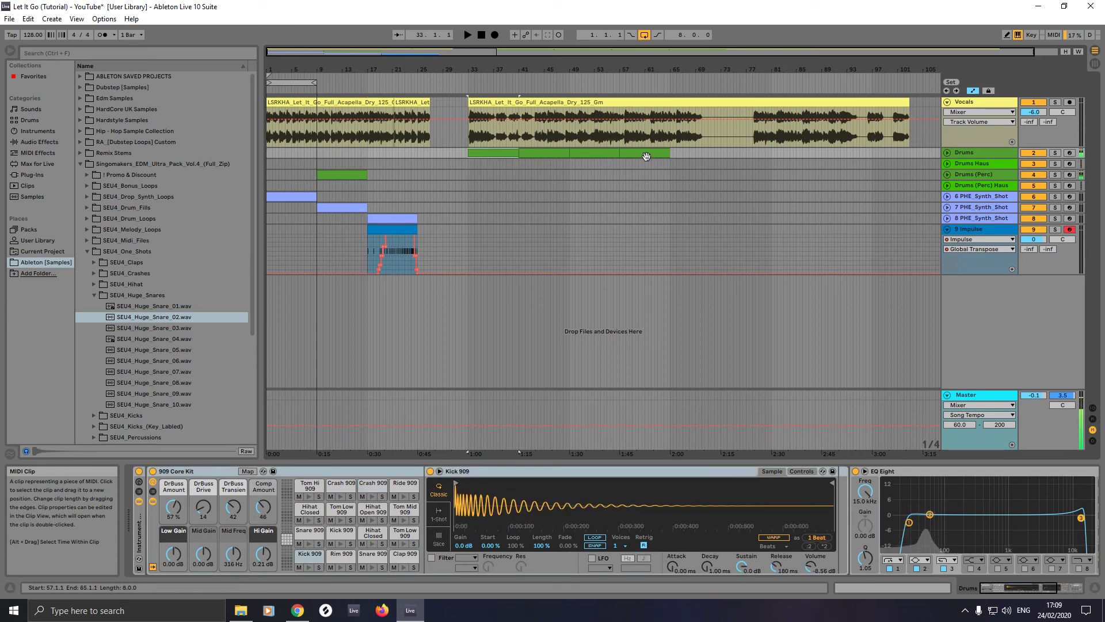
click(661, 153)
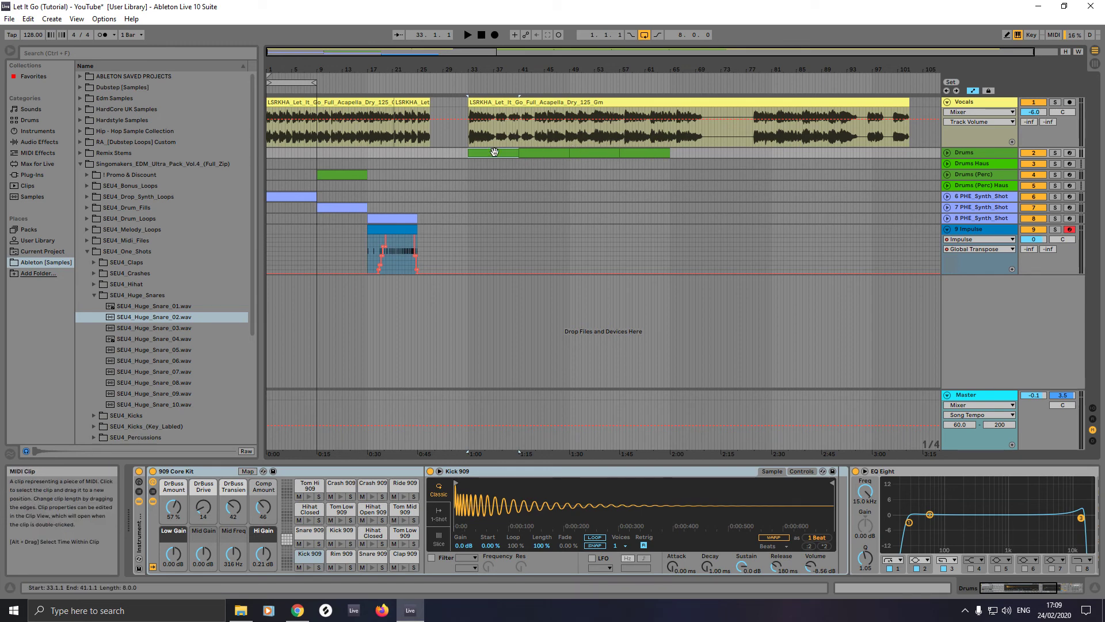
click(488, 168)
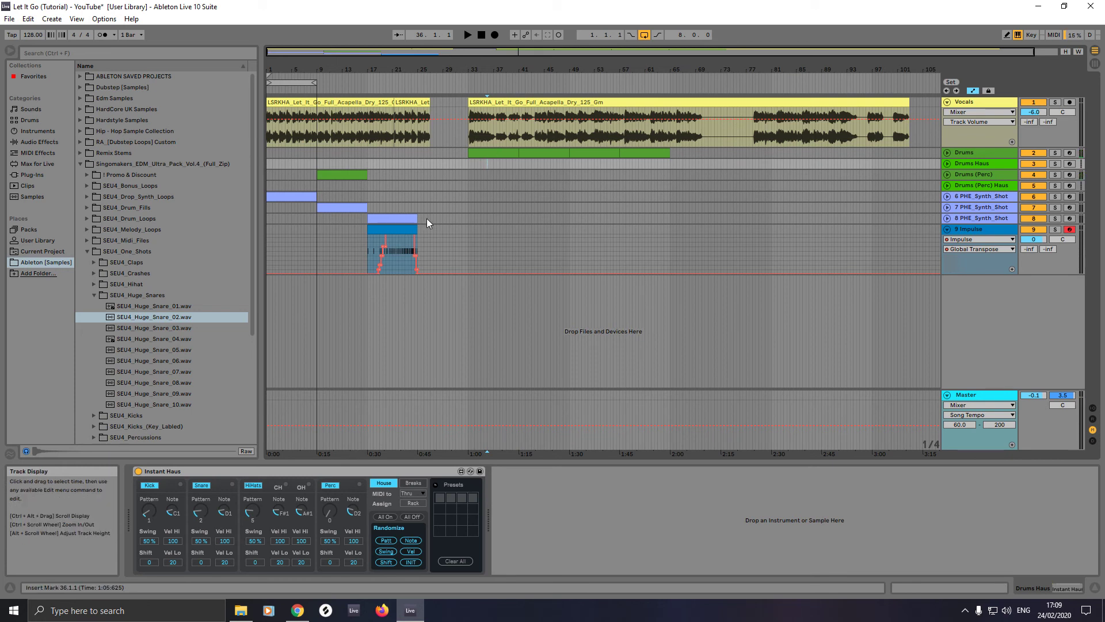
right_click(382, 520)
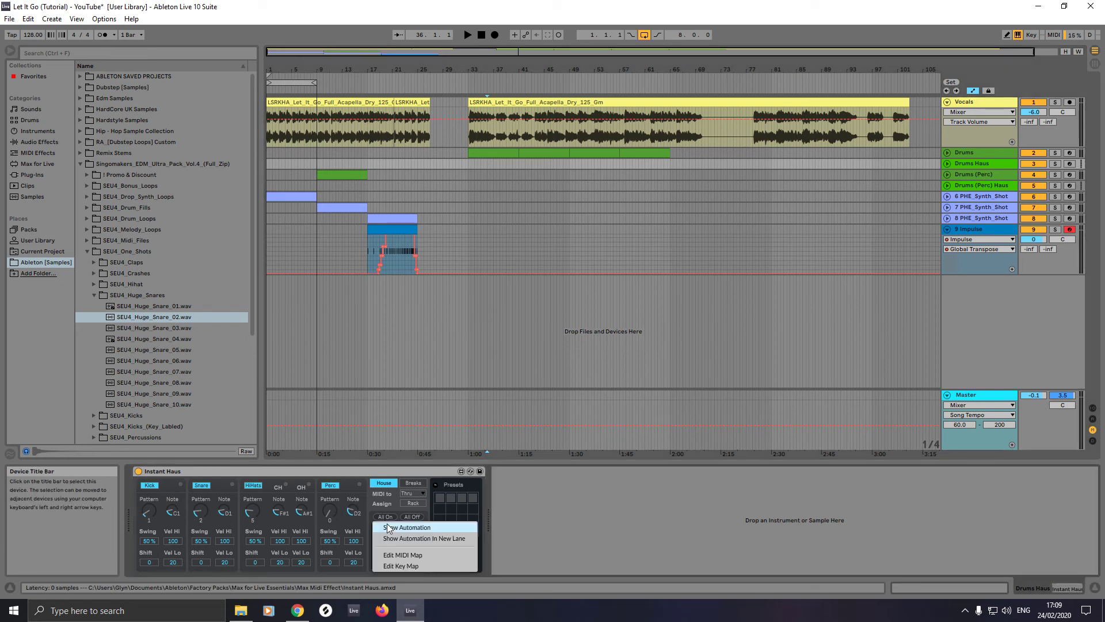
click(392, 526)
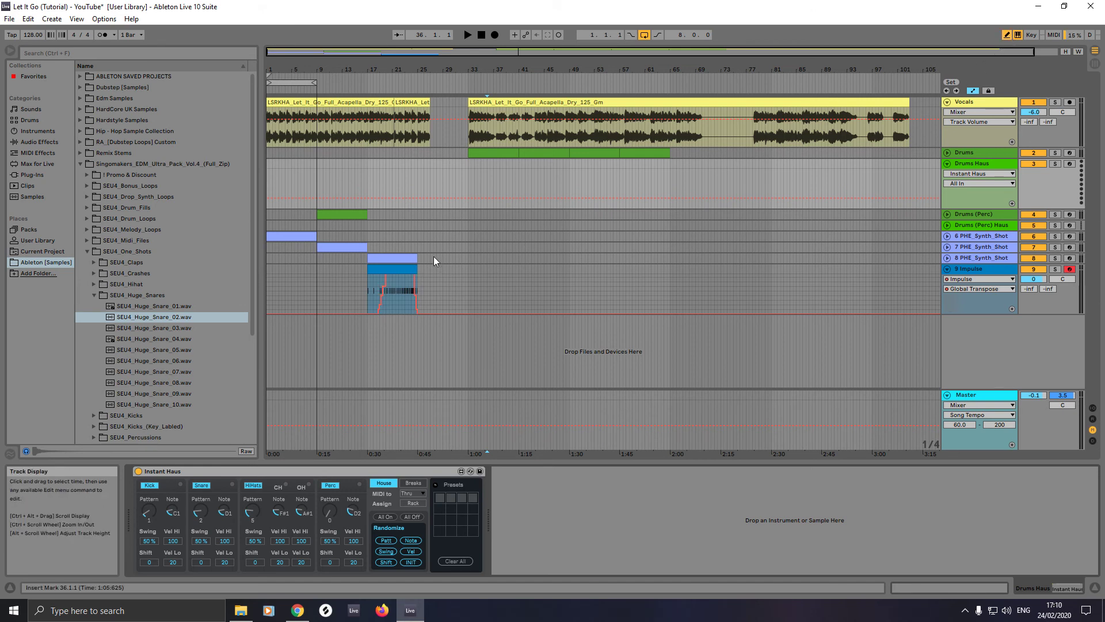
right_click(383, 516)
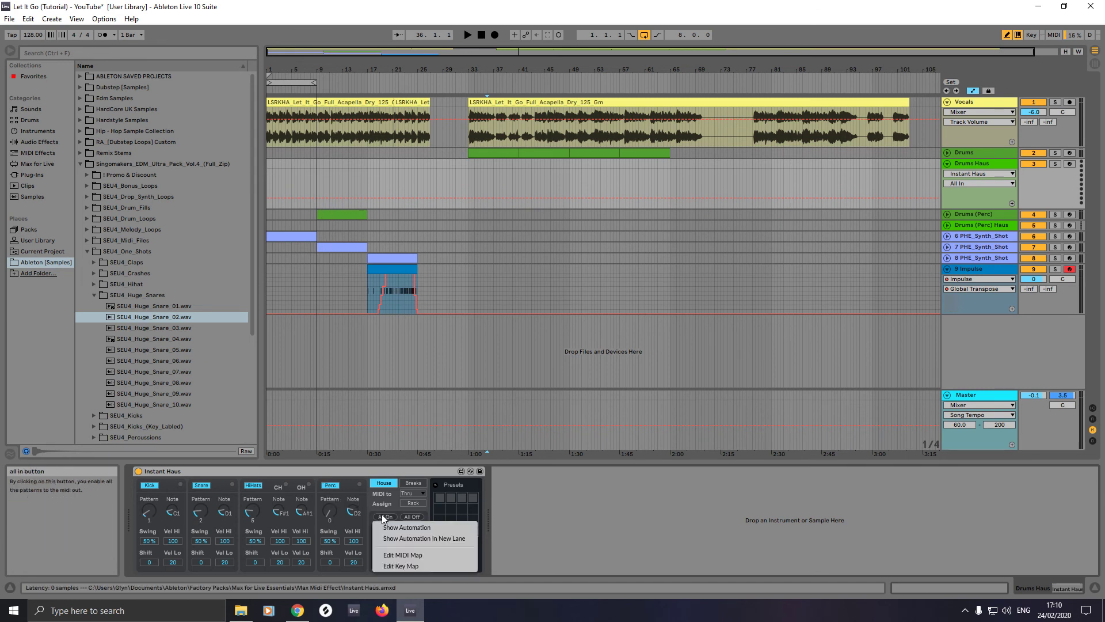
click(390, 529)
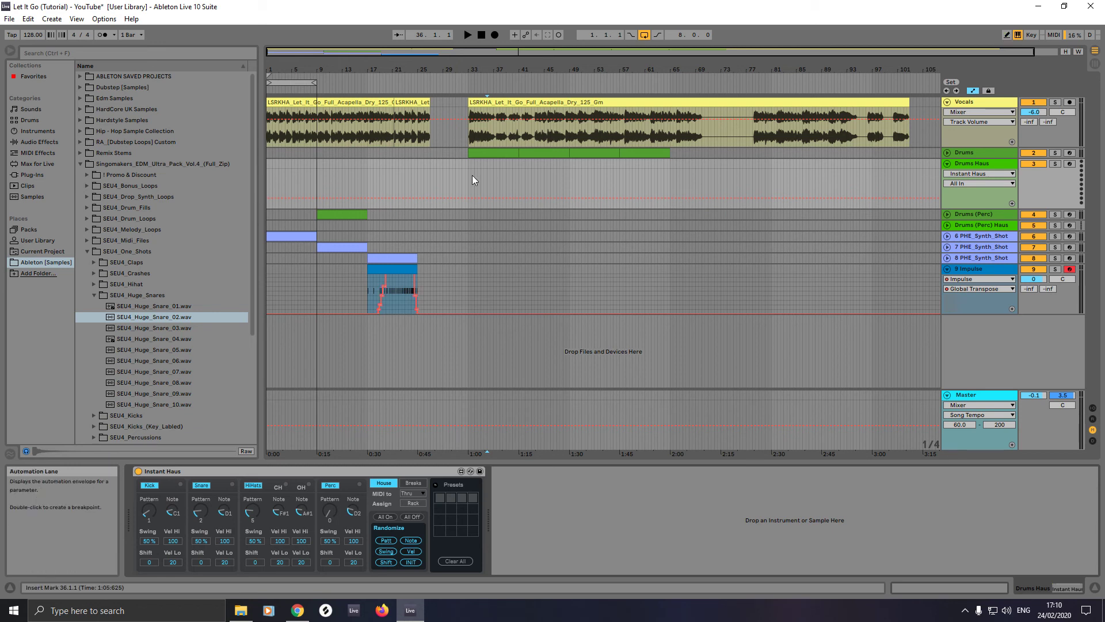
Step: Draw a quarter-note step at val2 in the Drums Haus All In automation at bar 33, where the drum clips start
key(b)
key(b)
click(472, 179)
scroll(471, 179, up, 4)
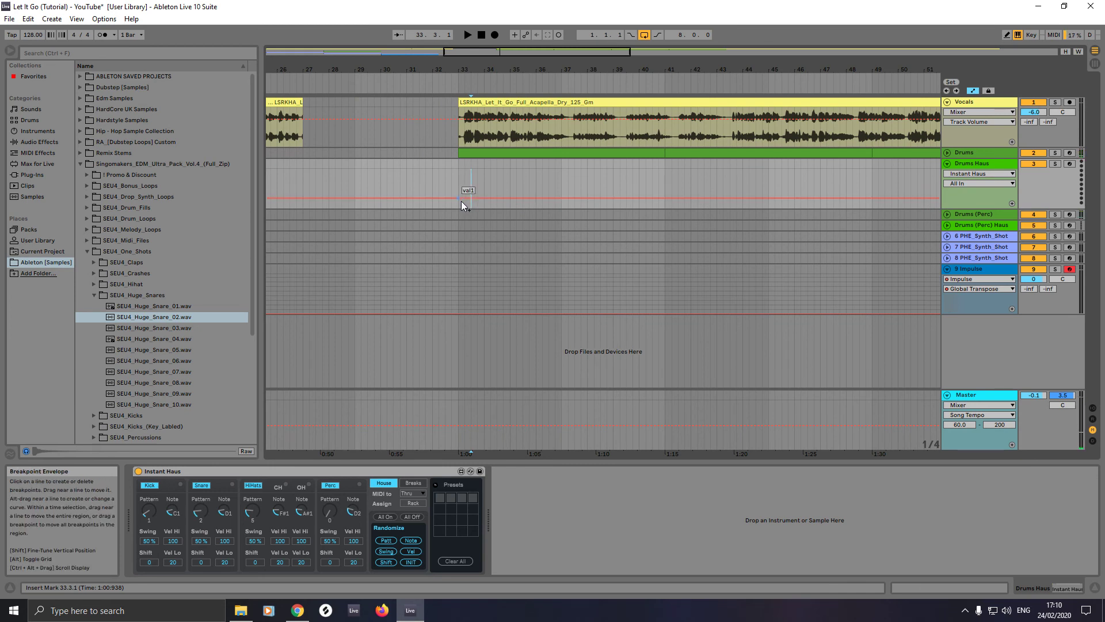
right_click(375, 517)
click(388, 526)
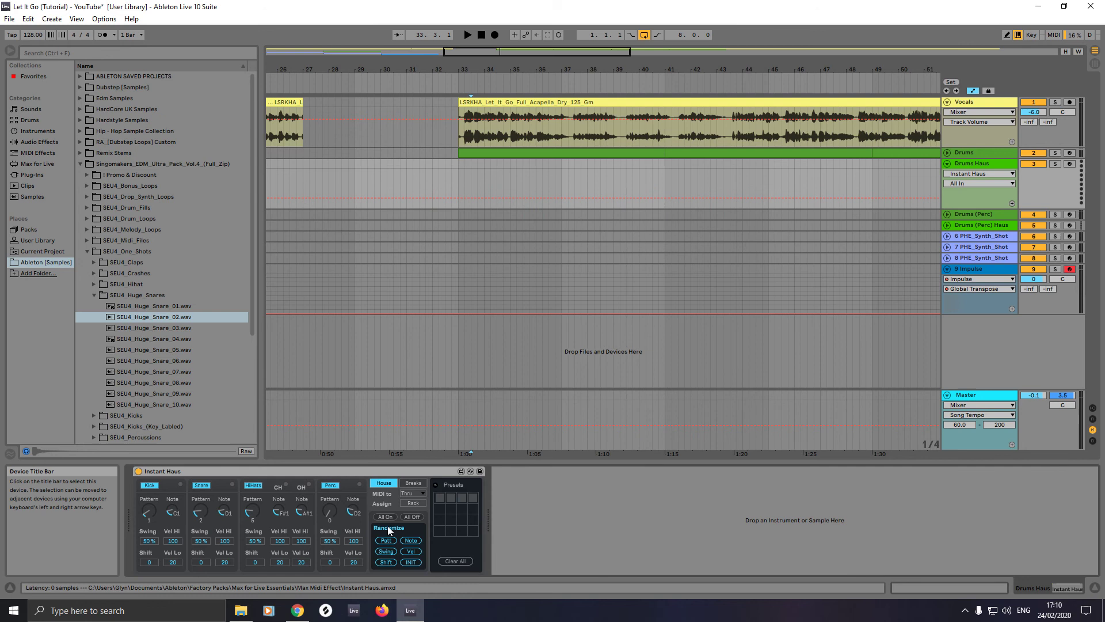
key(b)
click(463, 179)
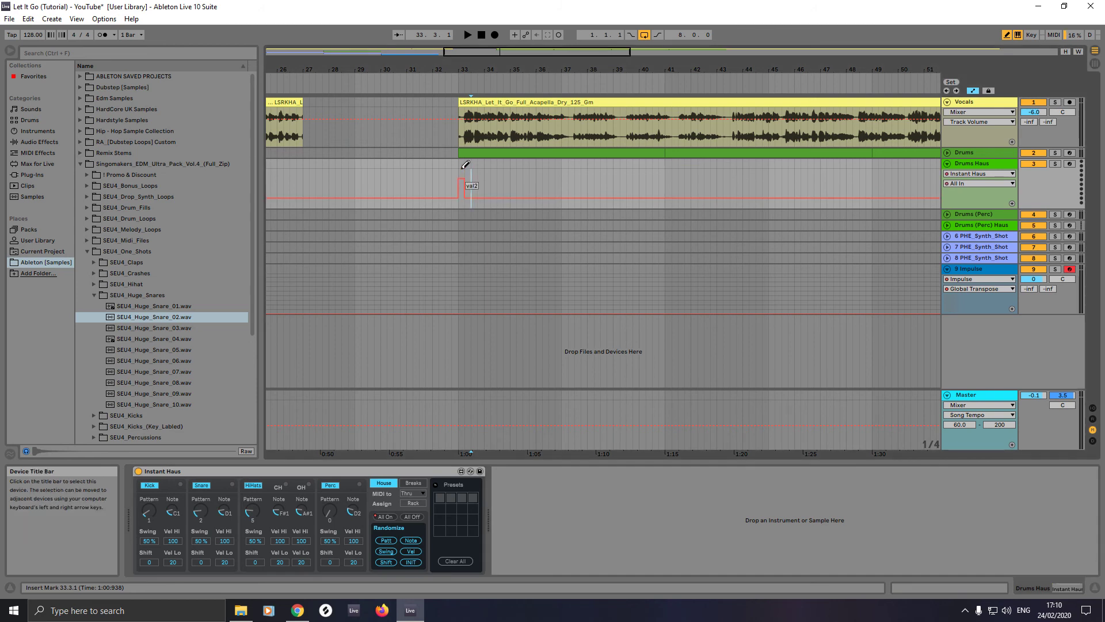
Step: Set the fixed grid to 1/2 and extend the raised Drums Haus All In automation across the drum clips, from bar 33 to bar 65
right_click(464, 167)
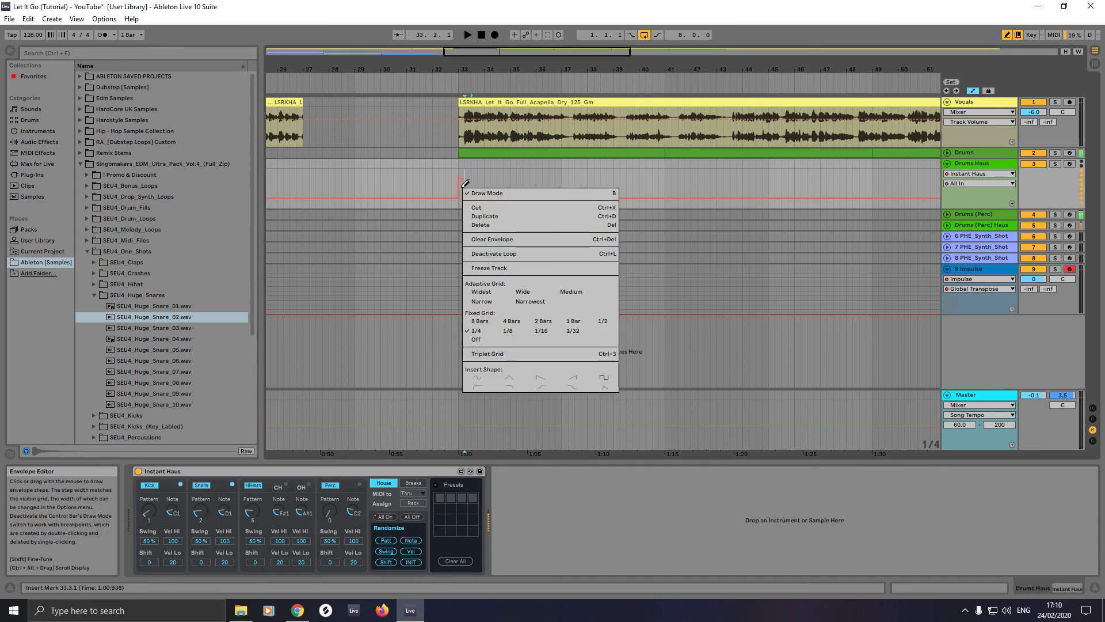
click(603, 322)
click(463, 179)
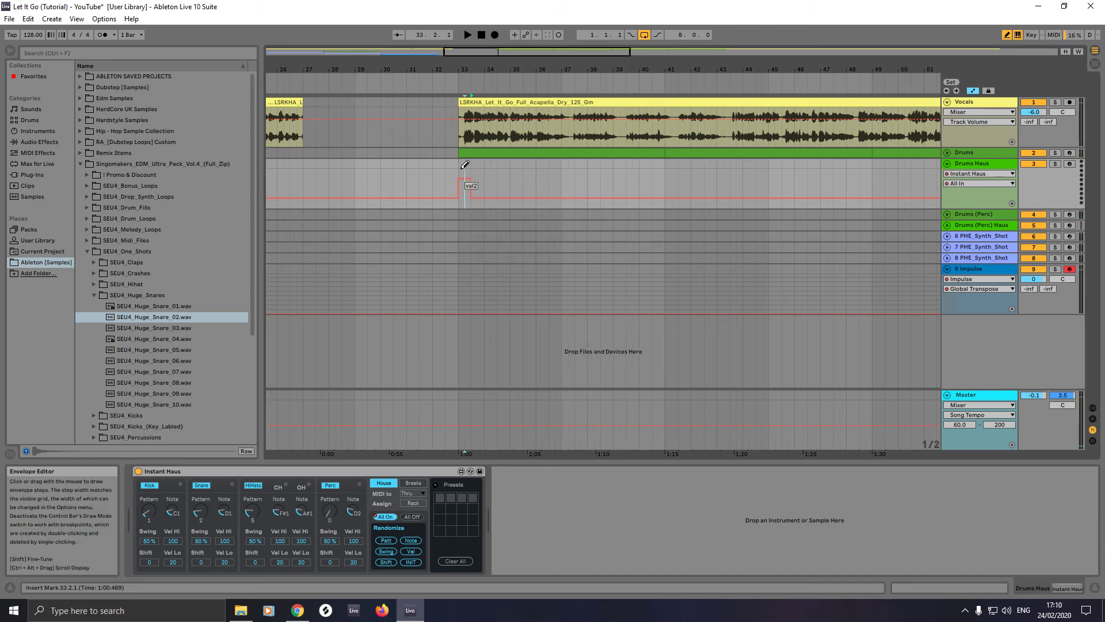
mouse_move(465, 165)
mouse_down()
mouse_move(903, 142)
mouse_move(652, 162)
mouse_move(793, 201)
mouse_move(944, 200)
mouse_up()
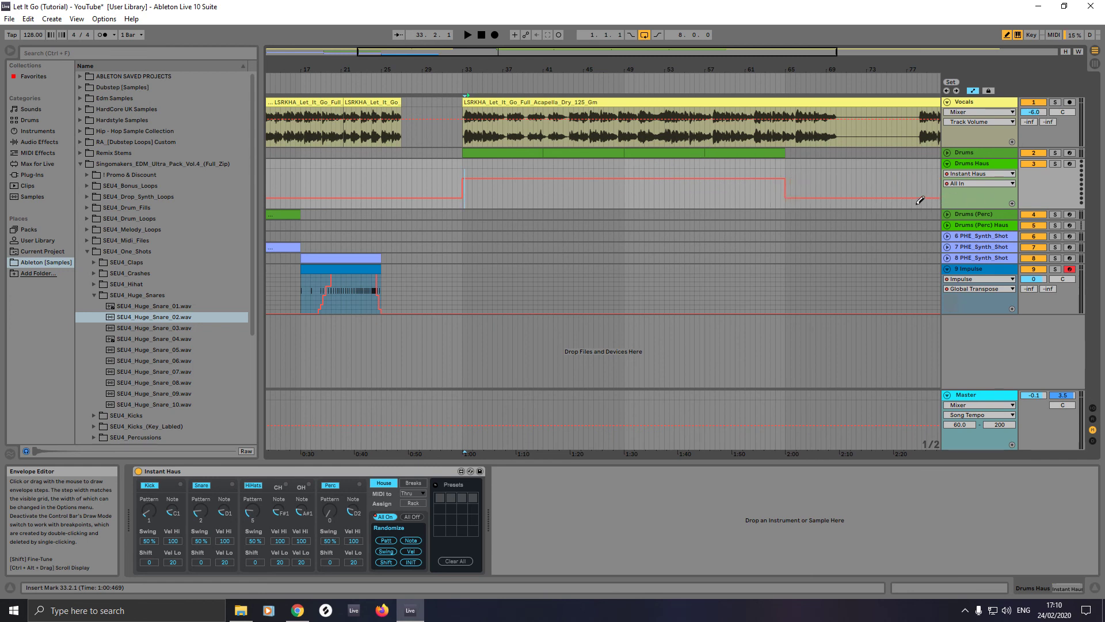
key(minus)
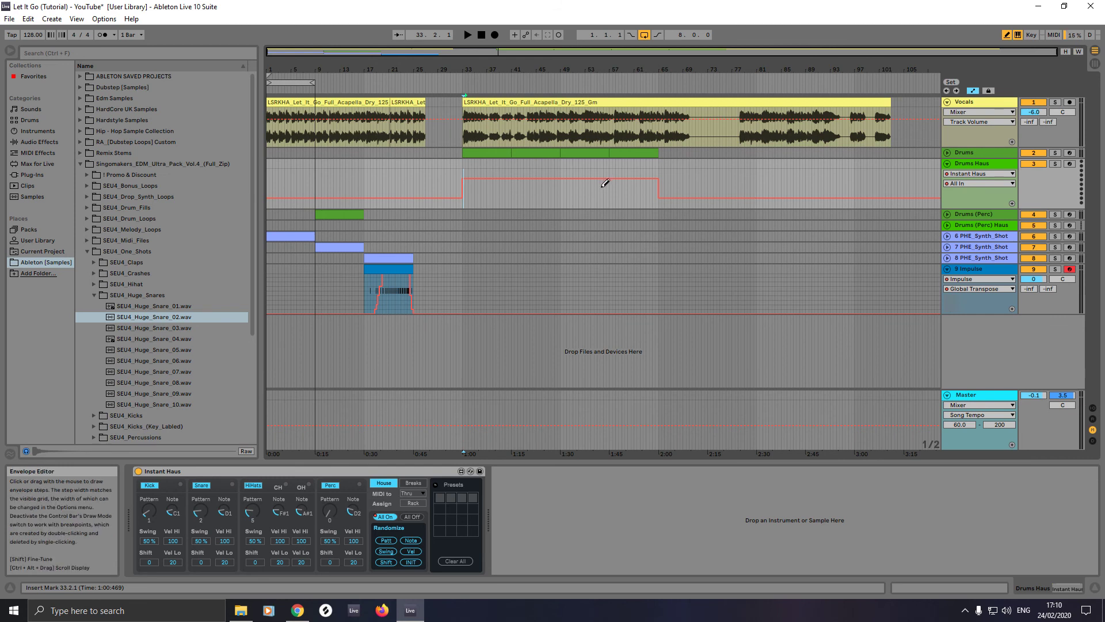
Step: Draw raised All Out automation for Instant Haus on Drums Haus before bar 33 and from bar 65 onward
right_click(411, 516)
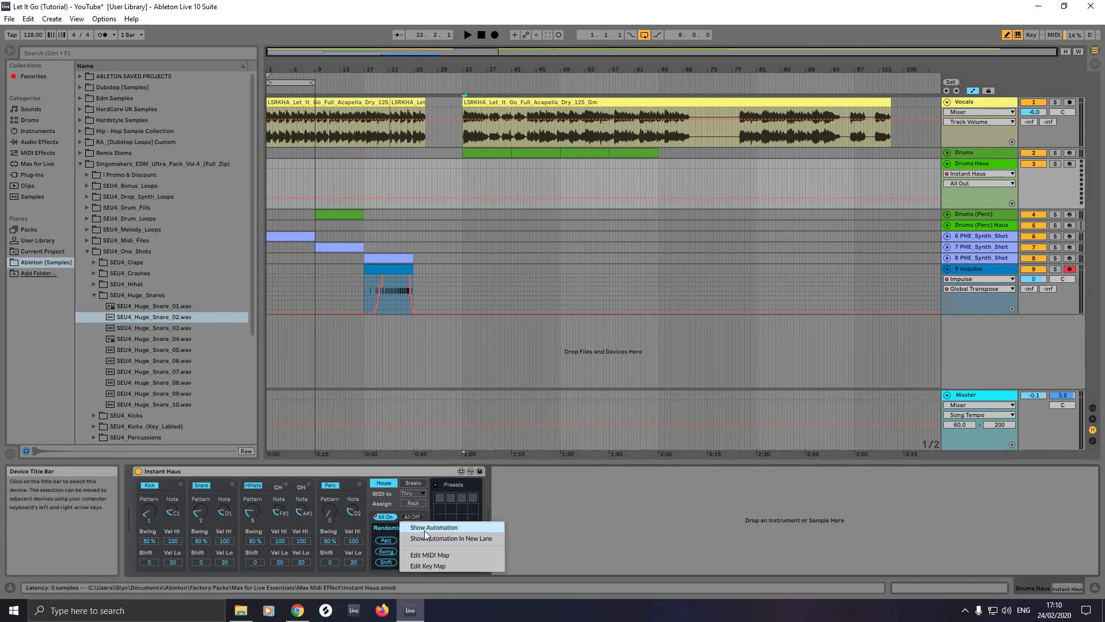
click(426, 530)
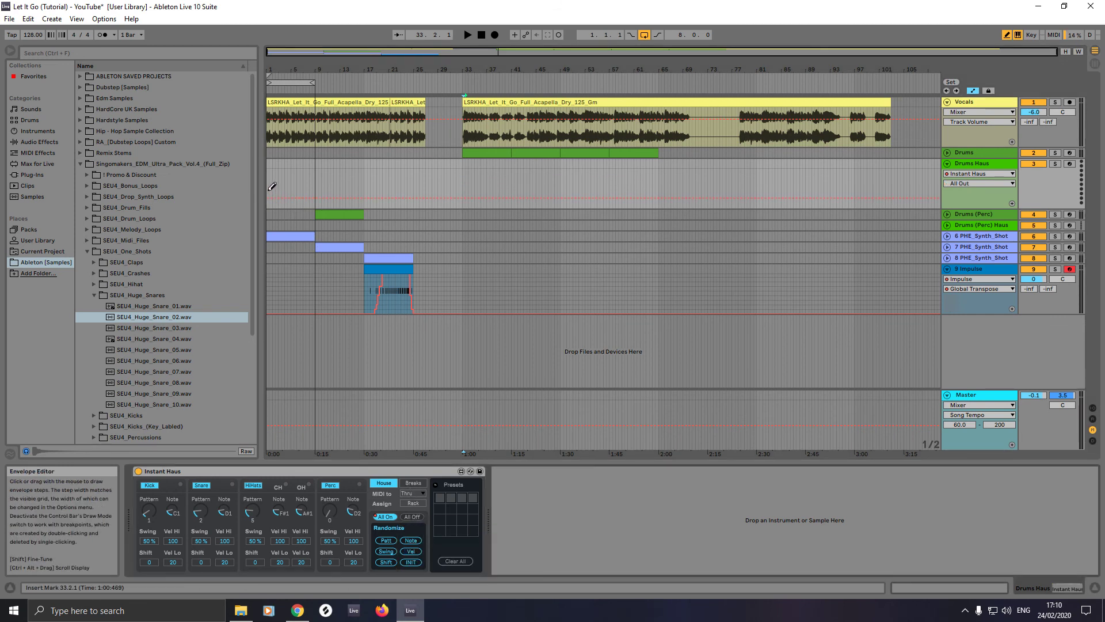
mouse_move(267, 185)
mouse_down()
mouse_move(288, 163)
mouse_move(463, 166)
mouse_up()
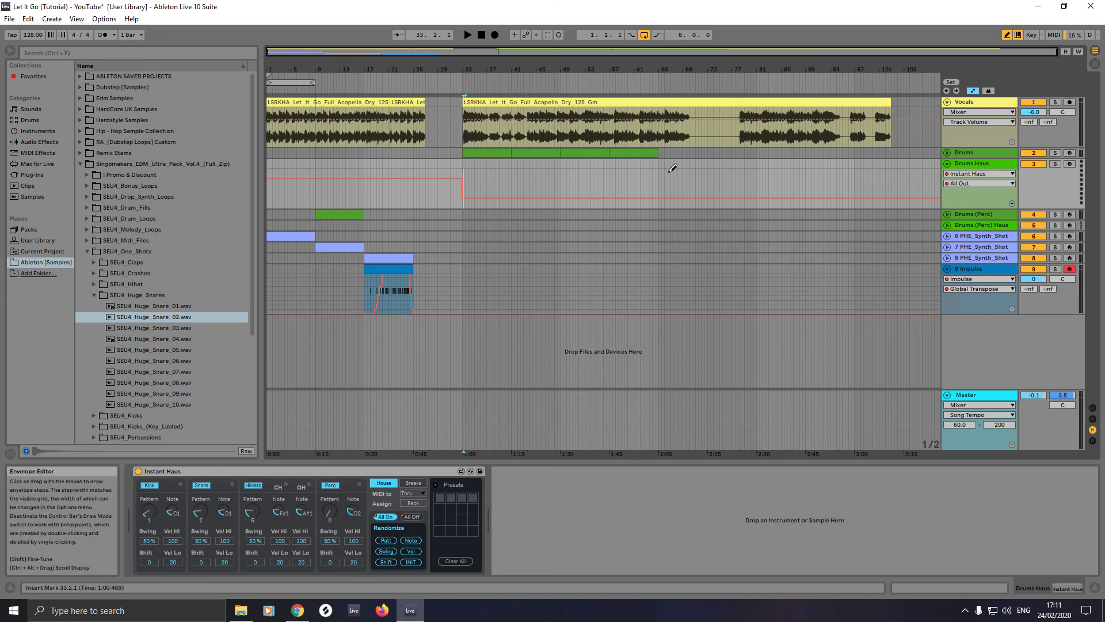
drag(663, 172, 943, 170)
scroll(922, 164, down, 1)
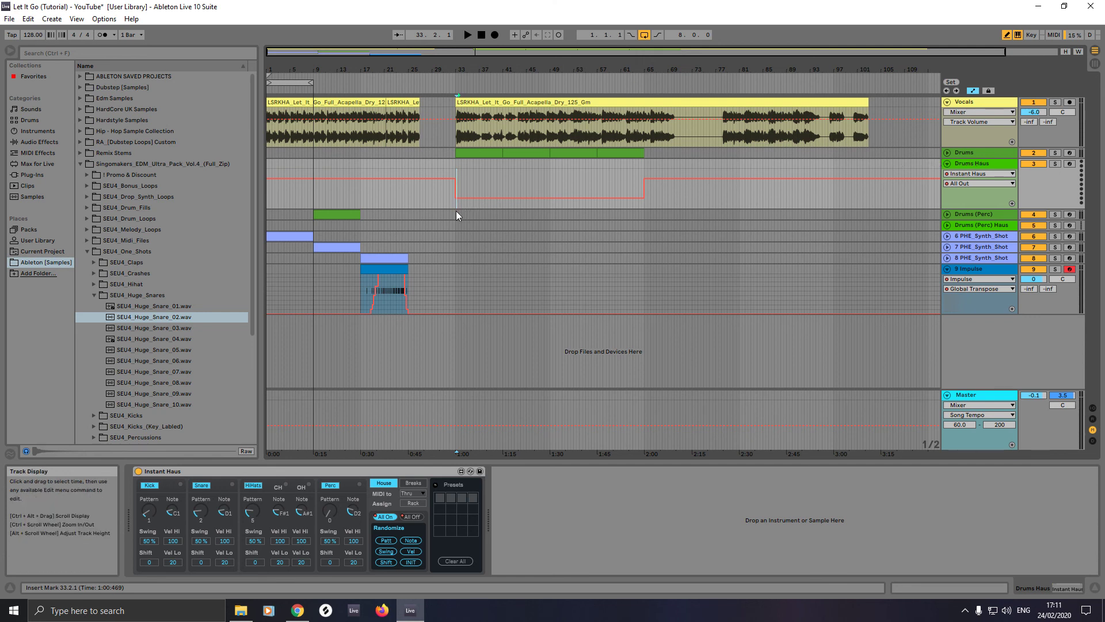
Step: Draw raised All In automation for Instant Haus on Drums (Perc) Haus over the percussion clip, from bar 9 to bar 17
click(320, 223)
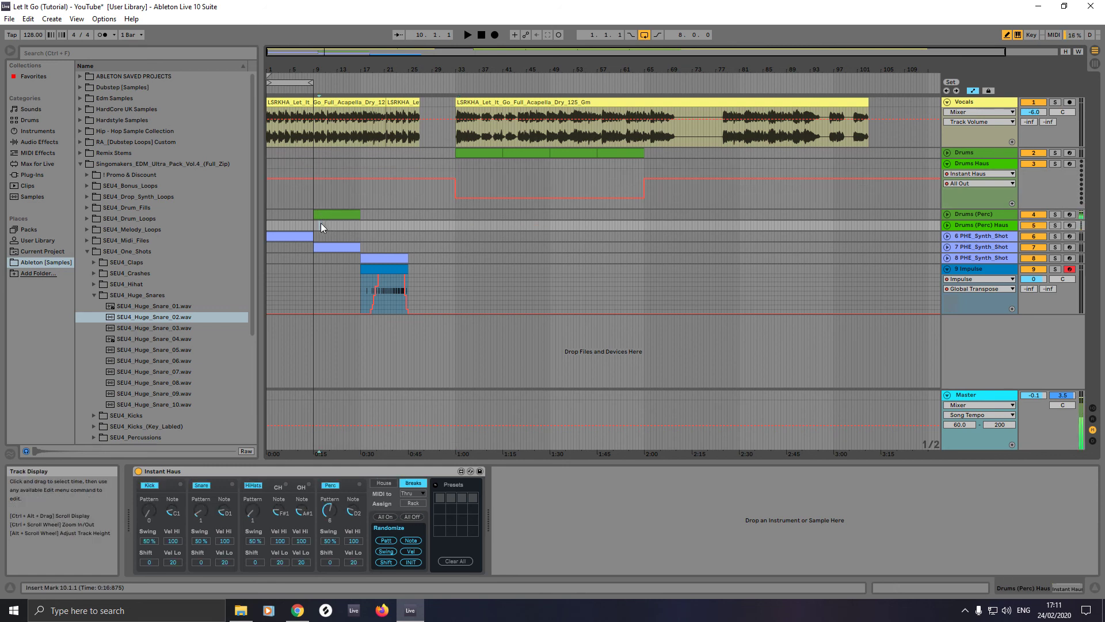
right_click(381, 516)
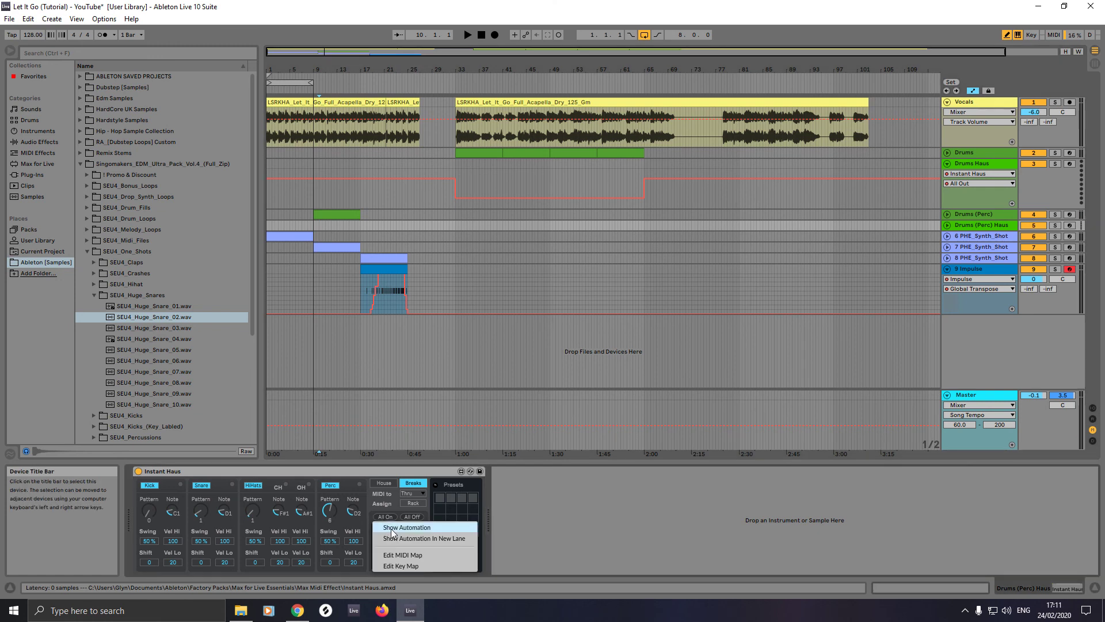
click(392, 528)
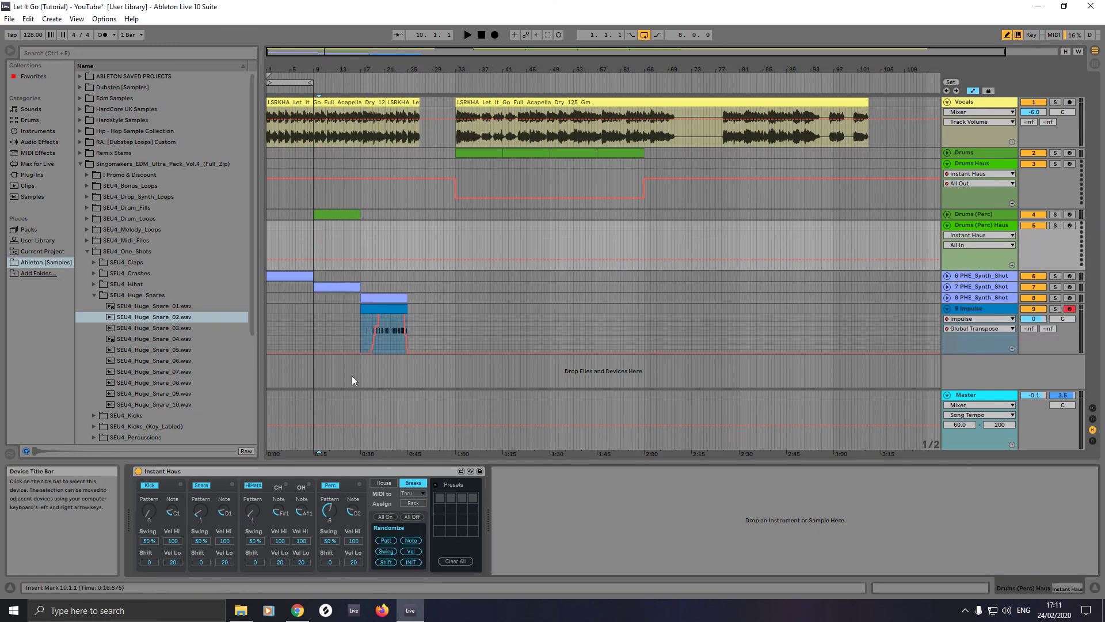
click(318, 236)
drag(317, 234, 360, 230)
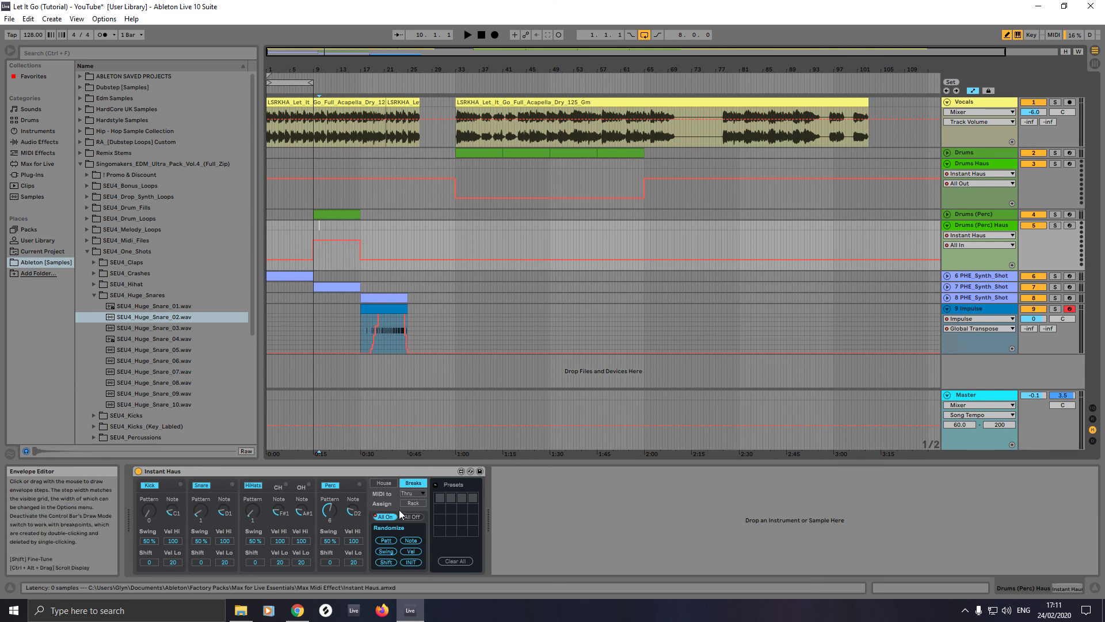
Step: Draw raised All Out automation for Instant Haus on Drums (Perc) Haus before bar 9 and from bar 17 onward
right_click(412, 516)
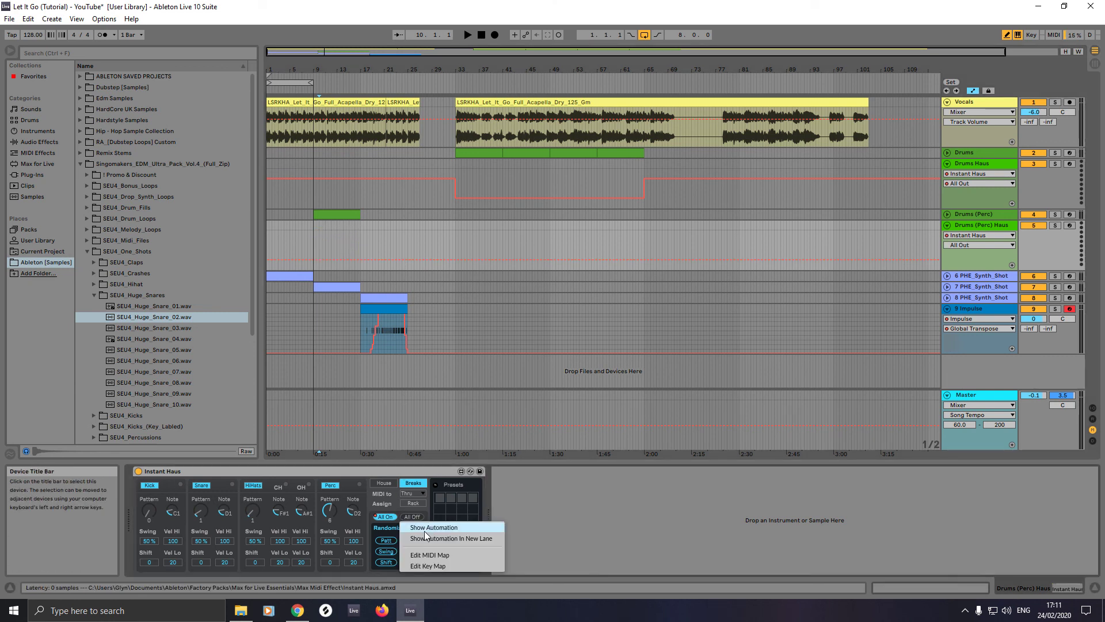
click(424, 530)
drag(271, 240, 316, 237)
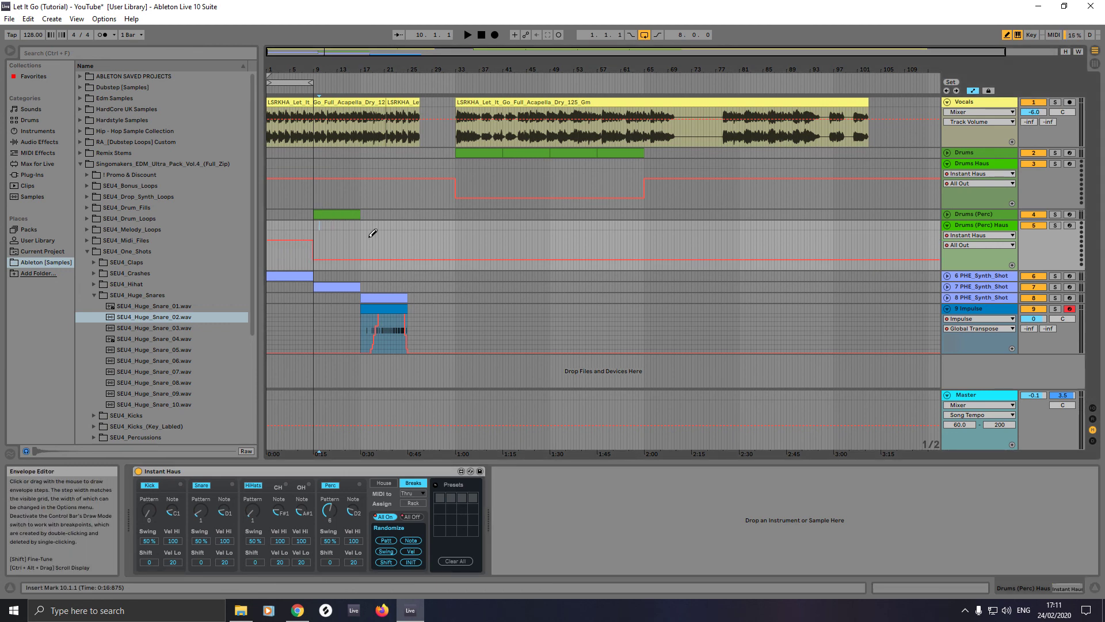
drag(366, 232, 940, 226)
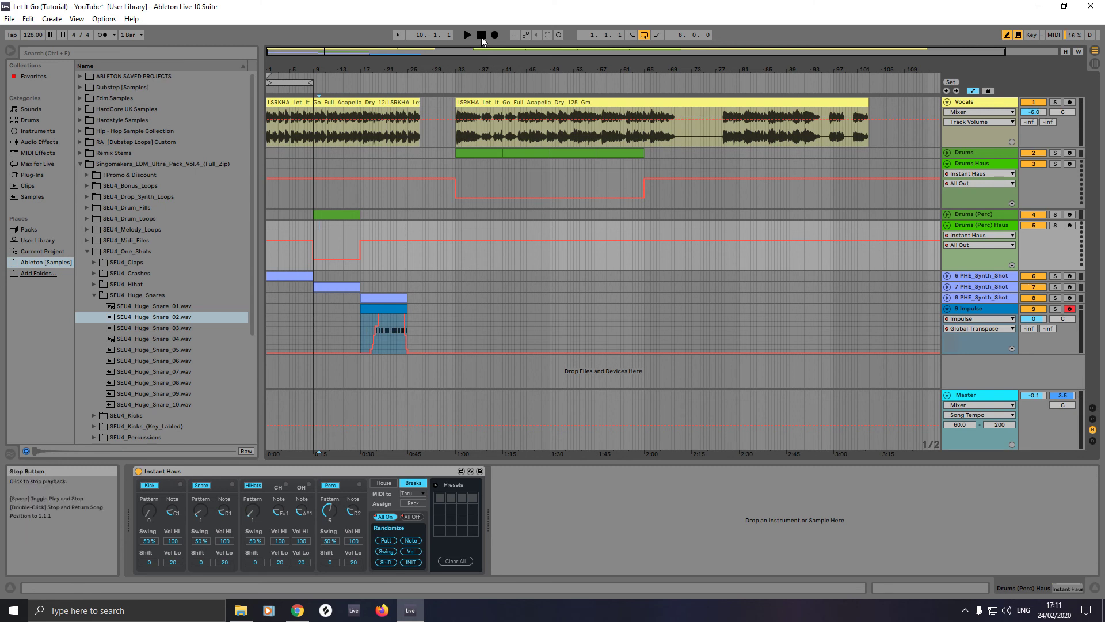
Step: Play the arrangement from 1.1.1 and turn off looping of the first eight bars
click(482, 35)
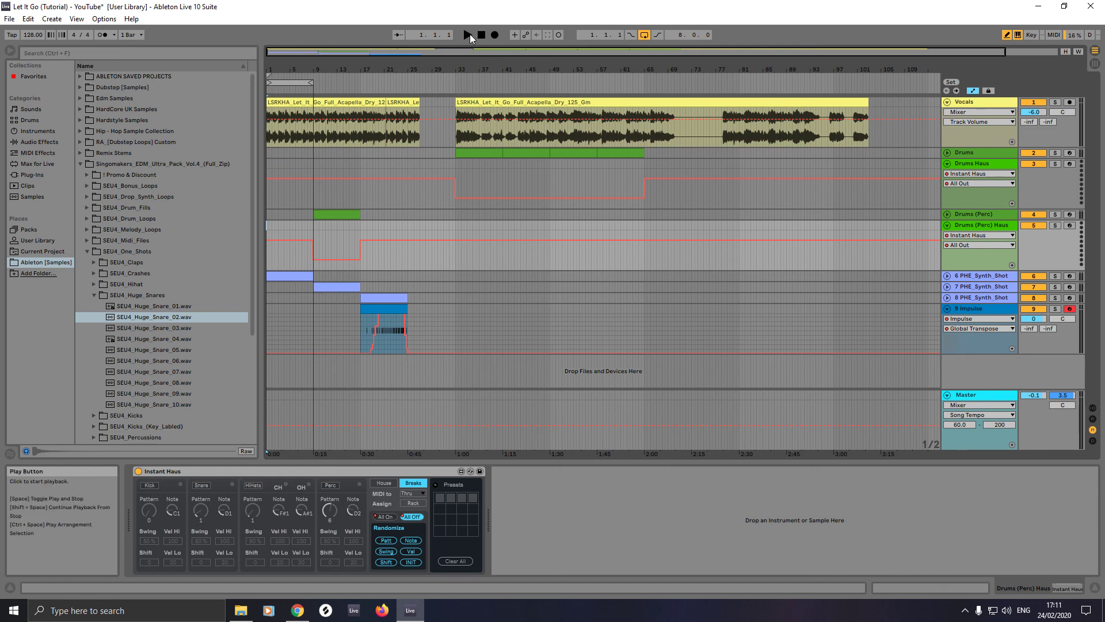
click(468, 35)
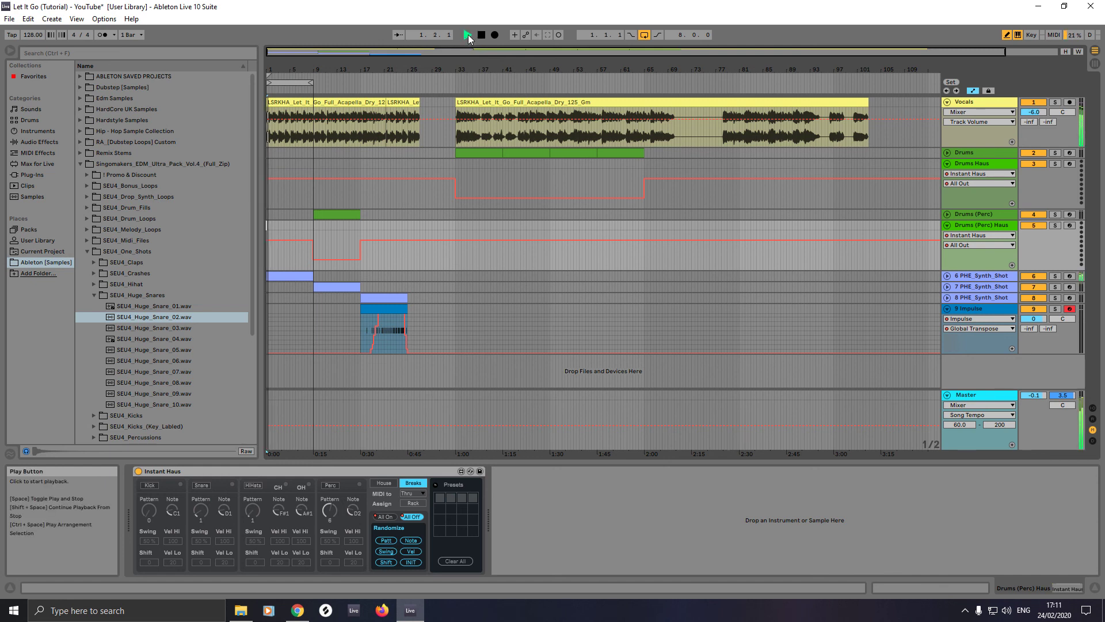
right_click(287, 83)
click(294, 89)
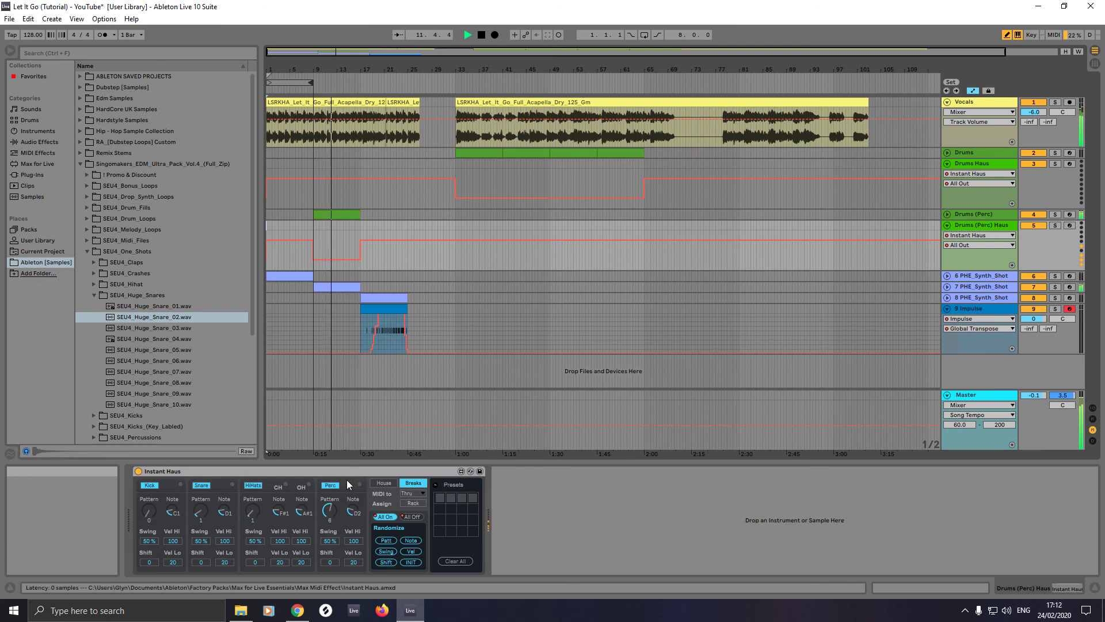
Step: Lower the Instant Haus perc pattern on Drums (Perc) Haus during playback, and audition the arrangement around bars 33 and 65
click(331, 507)
mouse_move(331, 506)
mouse_down()
mouse_move(331, 523)
mouse_move(331, 505)
mouse_up()
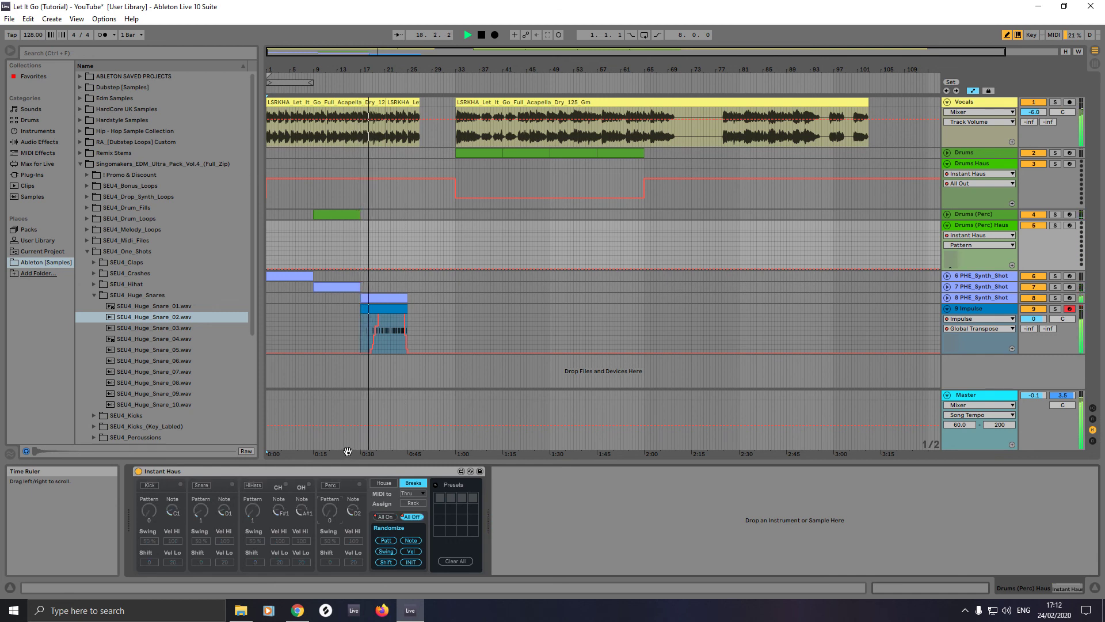
click(449, 87)
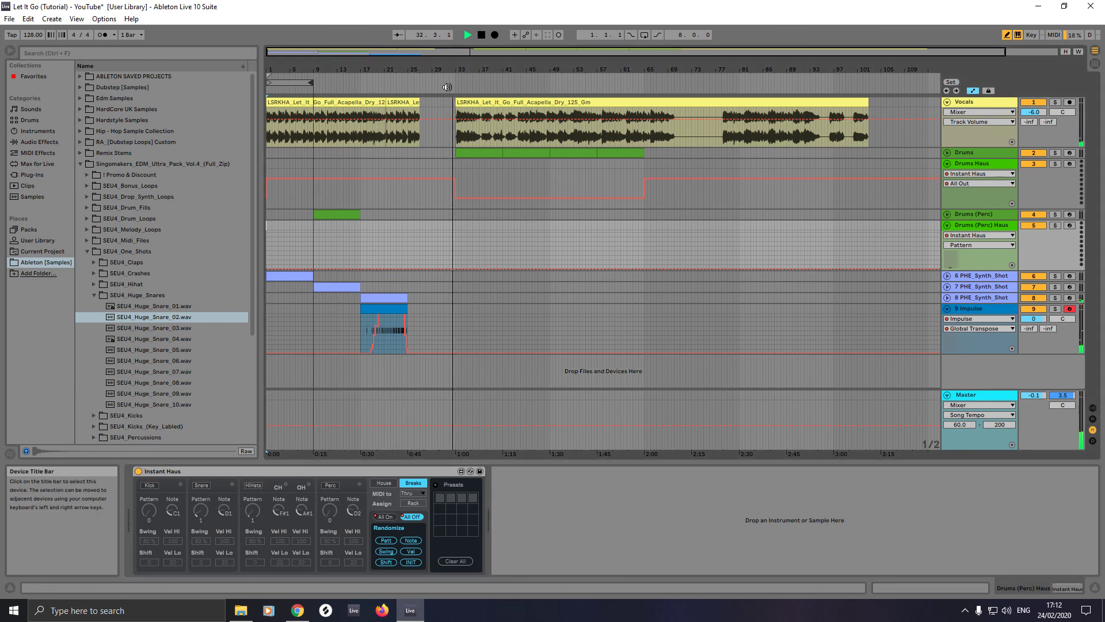
click(634, 83)
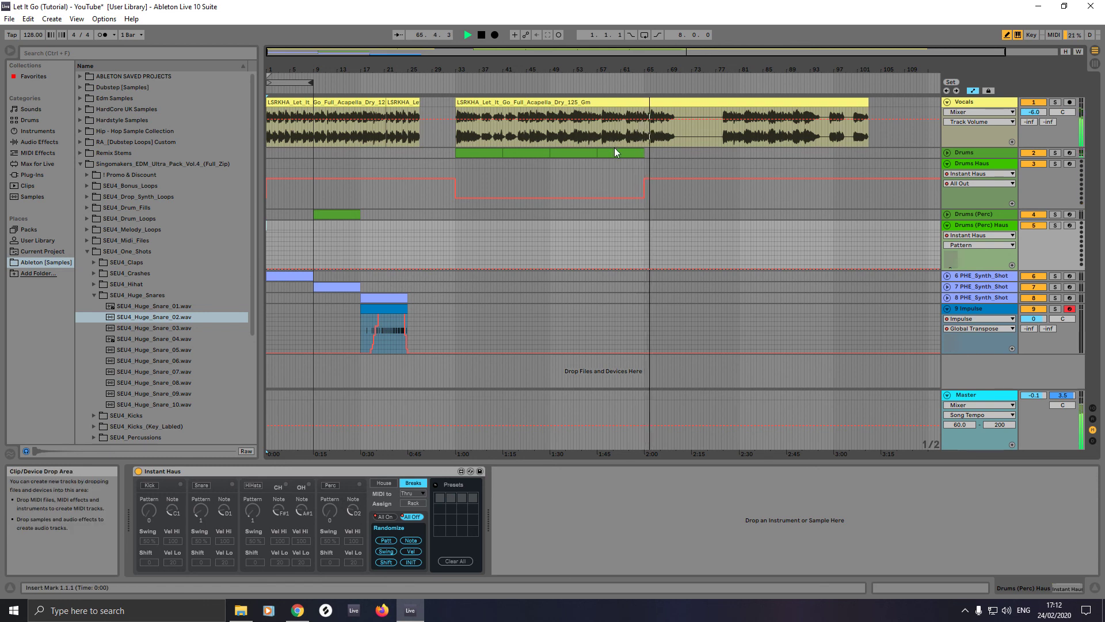
key(space)
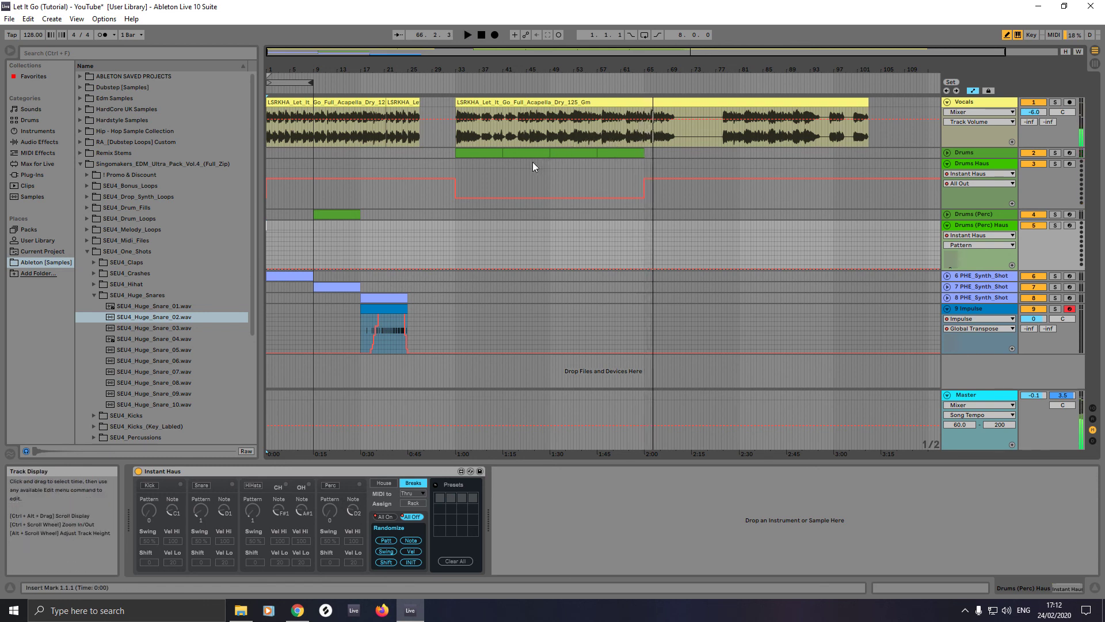